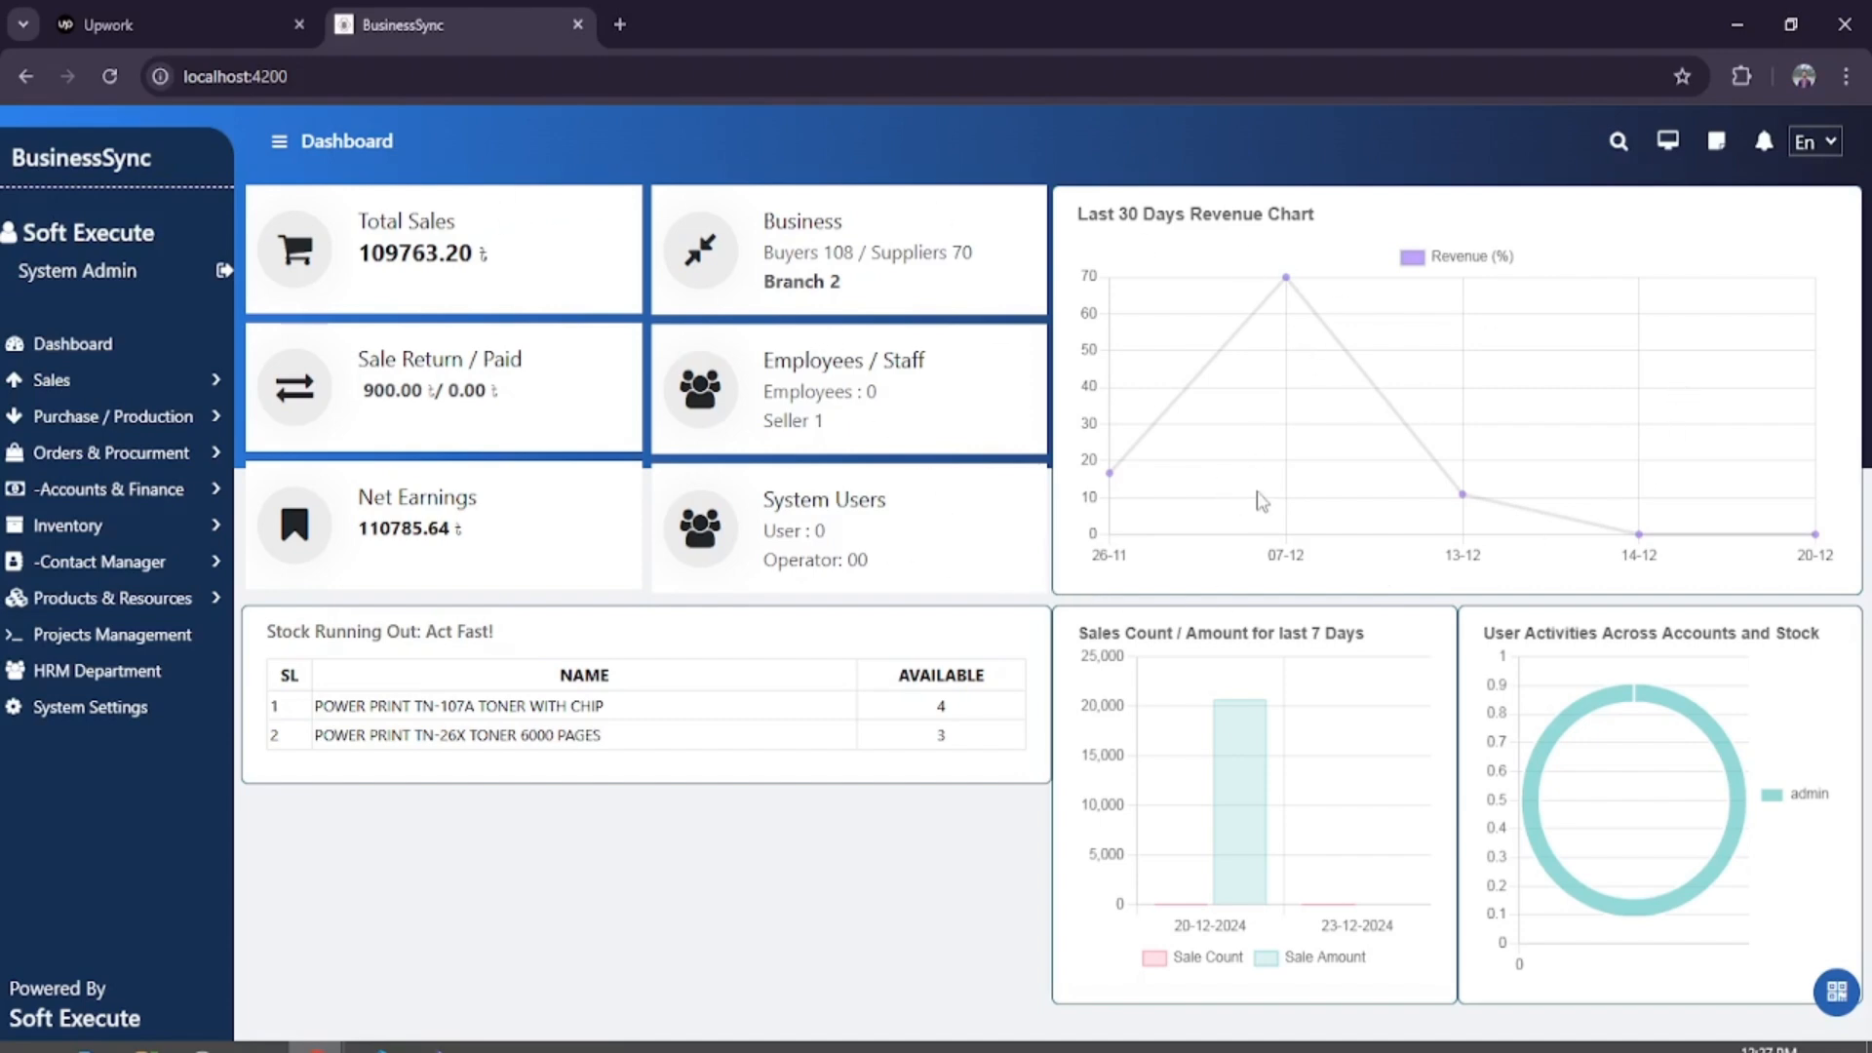
Step: Switch the dashboard to full screen and view the cloud file upload dialog
{"action": "left_click", "coordinate": [1838, 993]}
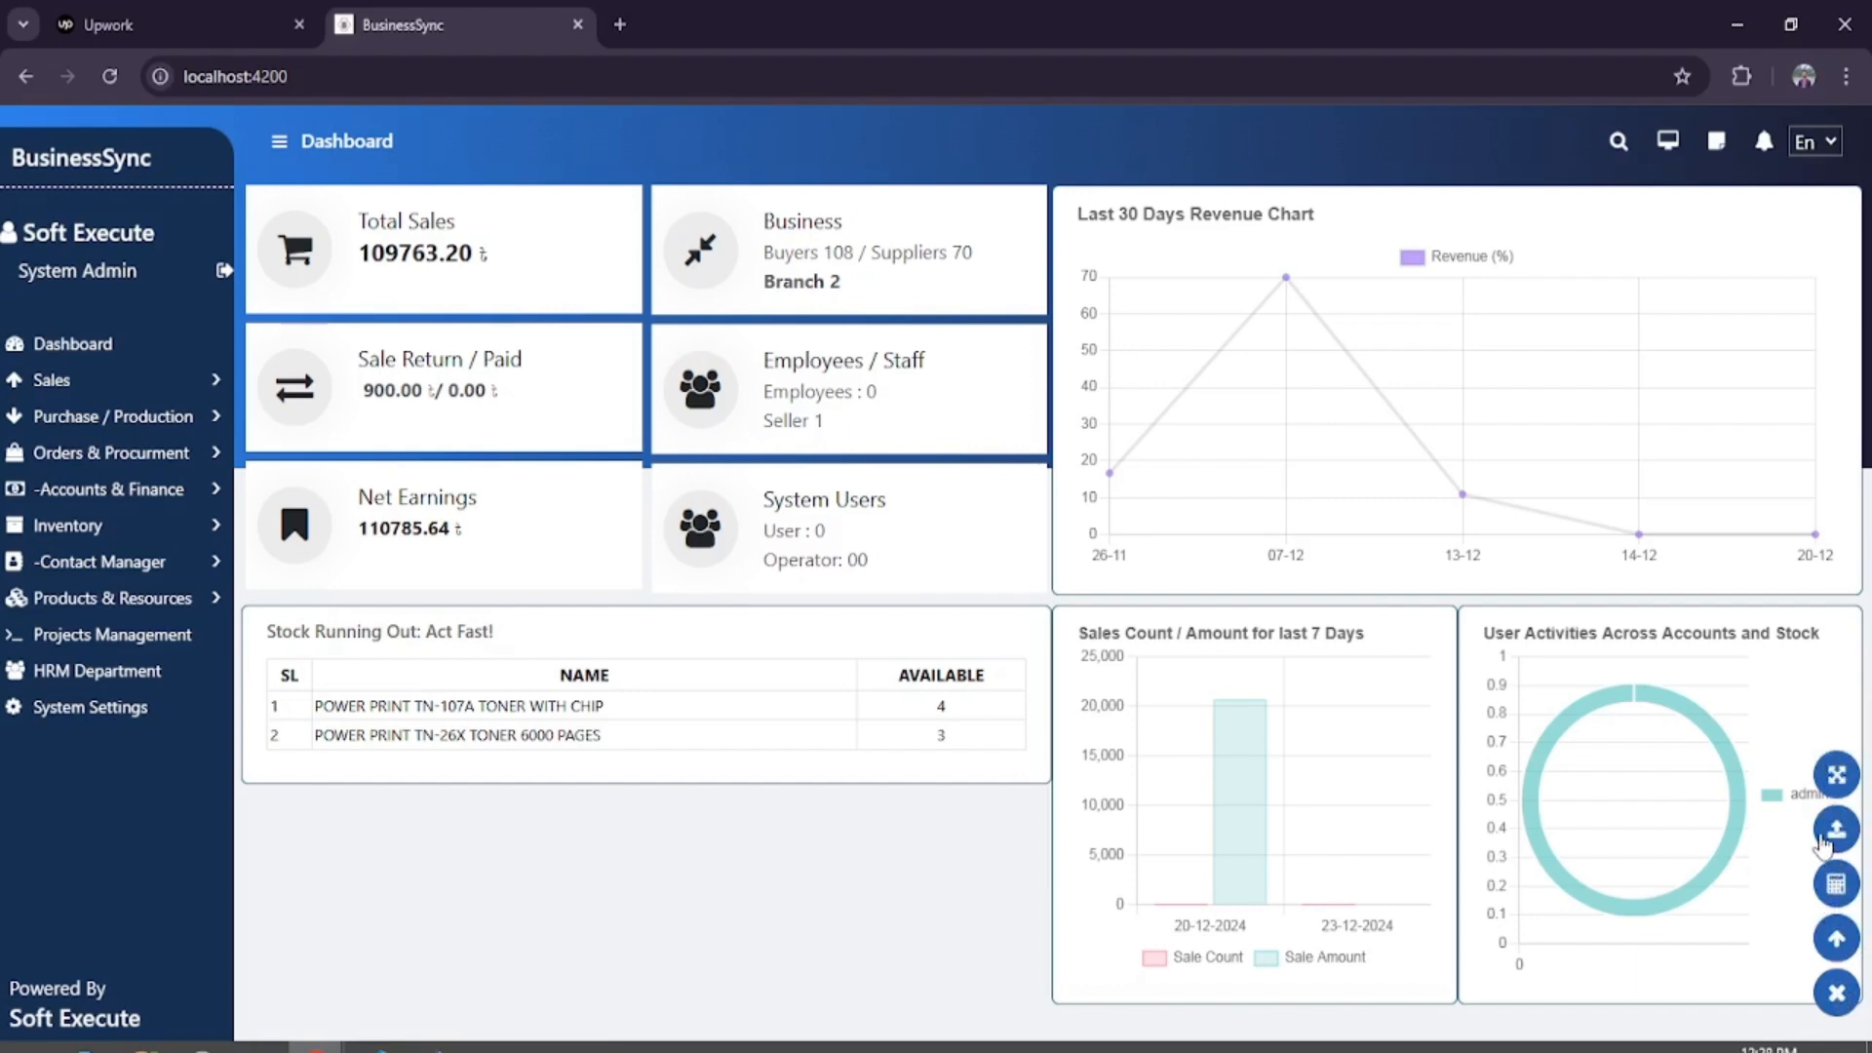
{"action": "left_click", "coordinate": [1837, 775]}
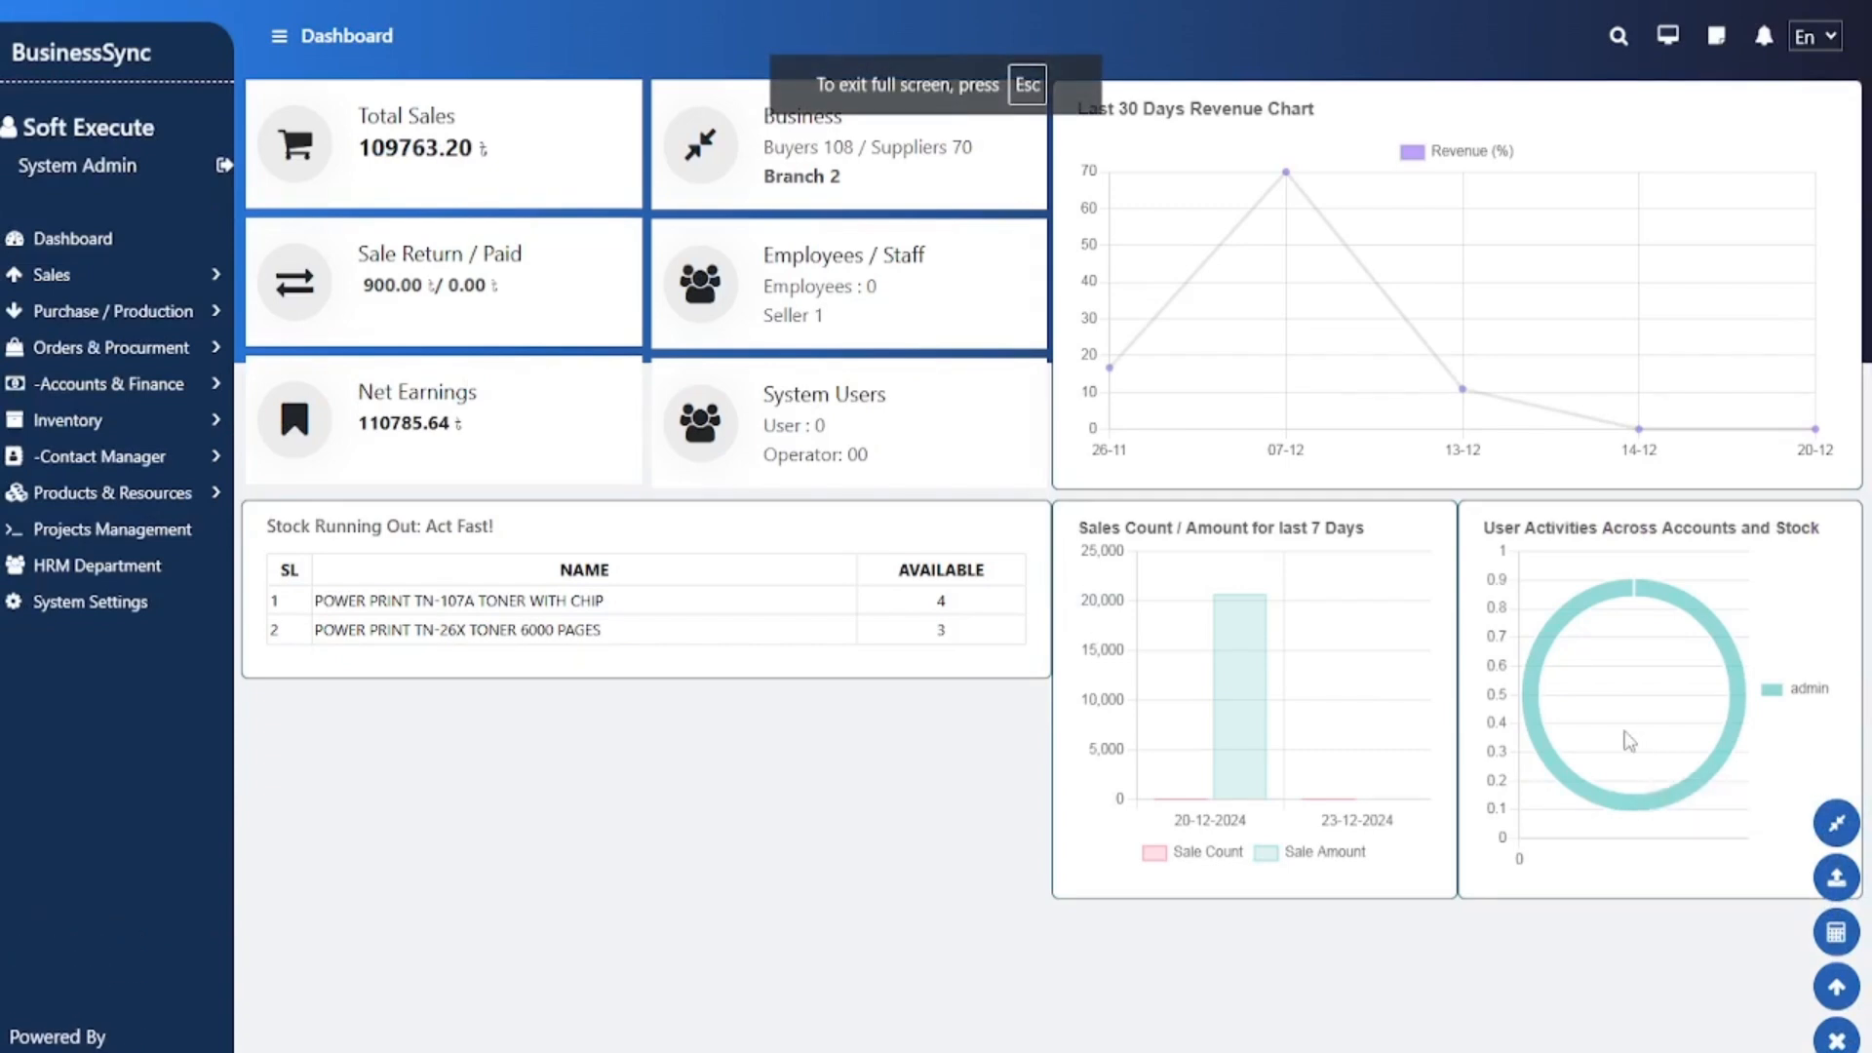
{"action": "left_click", "coordinate": [1837, 877]}
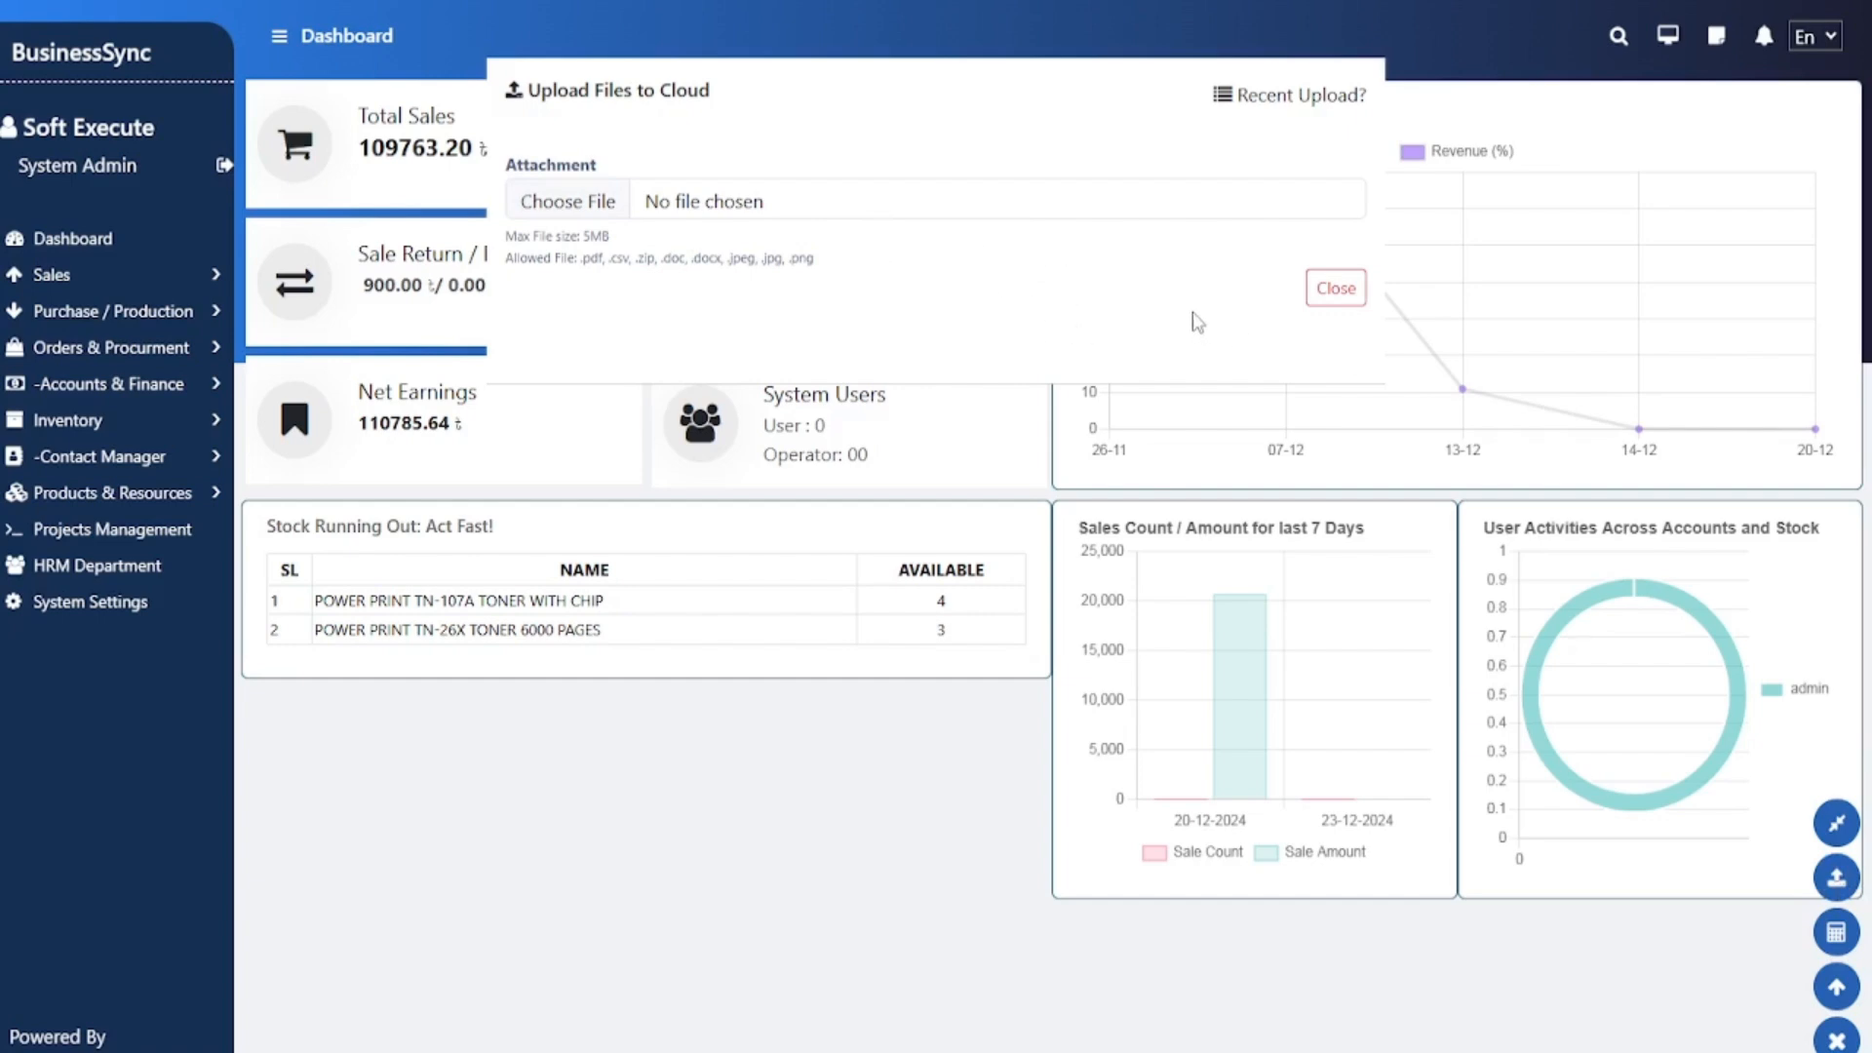
{"action": "left_click", "coordinate": [1333, 288]}
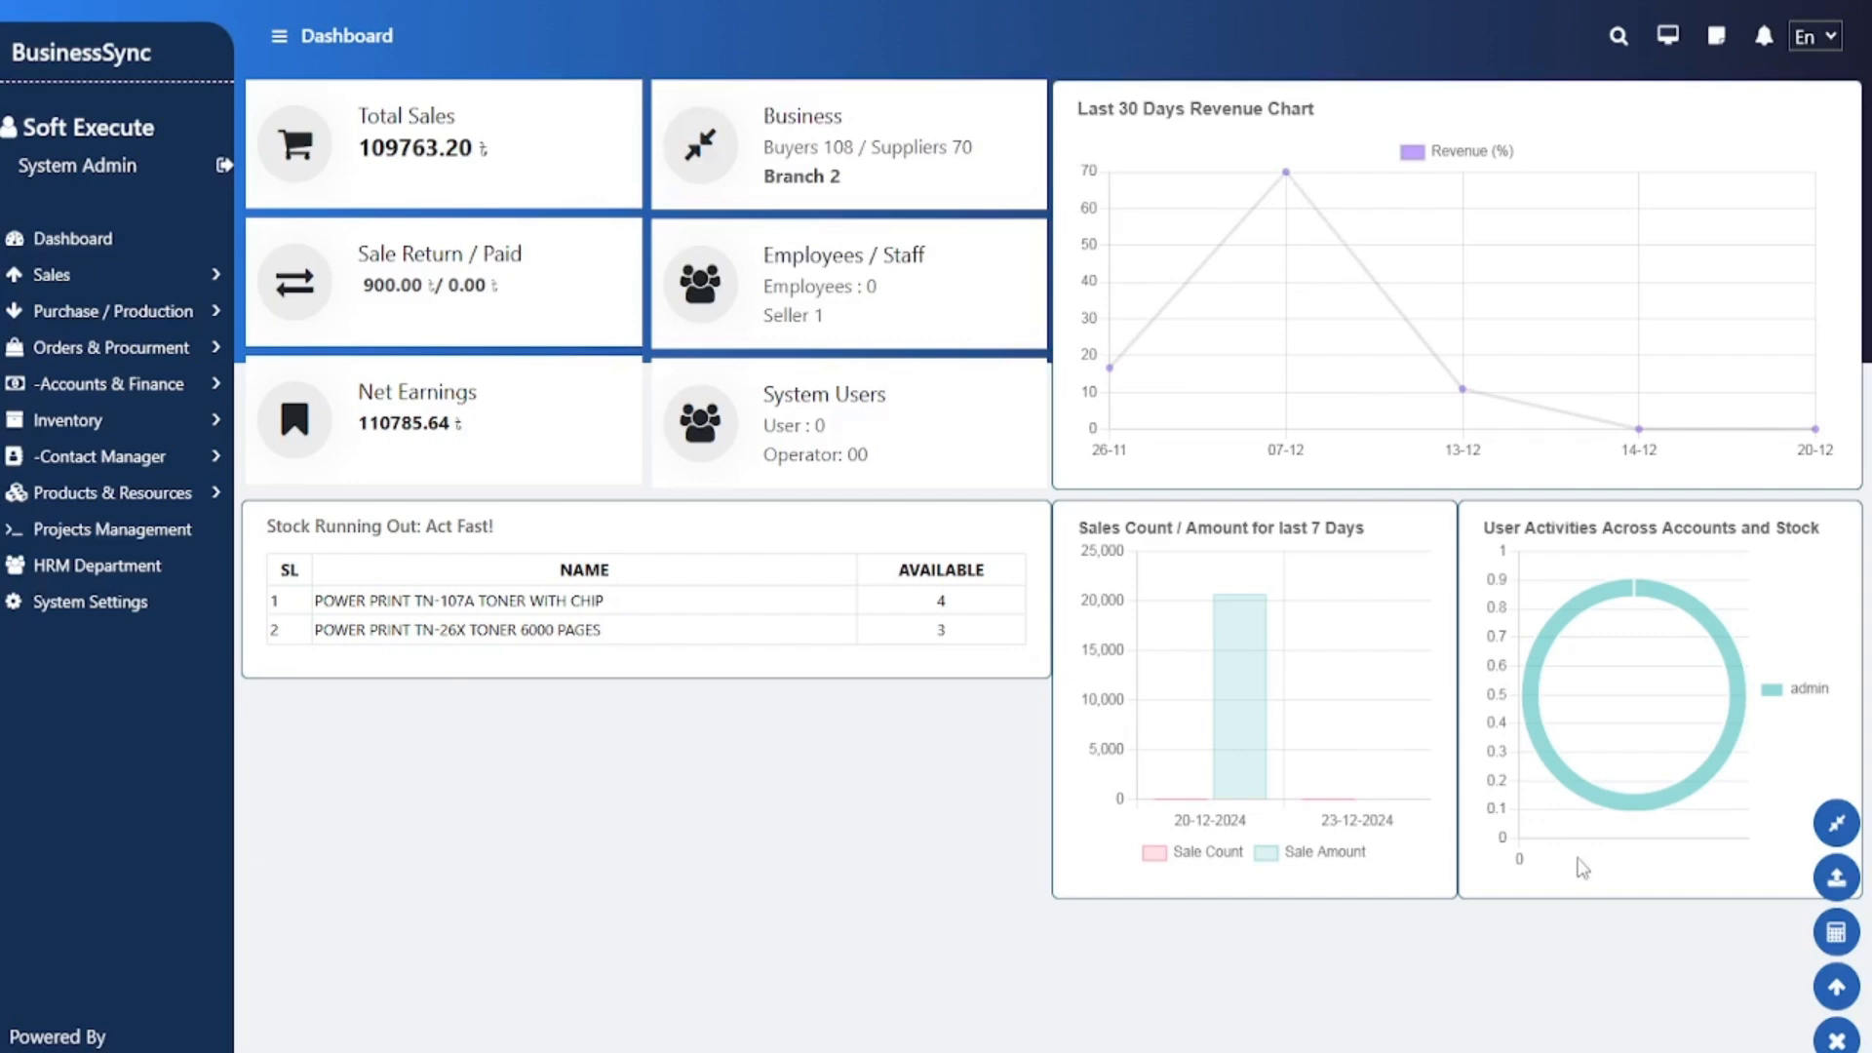
Step: Try out the floating calculator by moving it across the dashboard onto the revenue chart, and close it with the quick tools
{"action": "left_click", "coordinate": [1836, 934]}
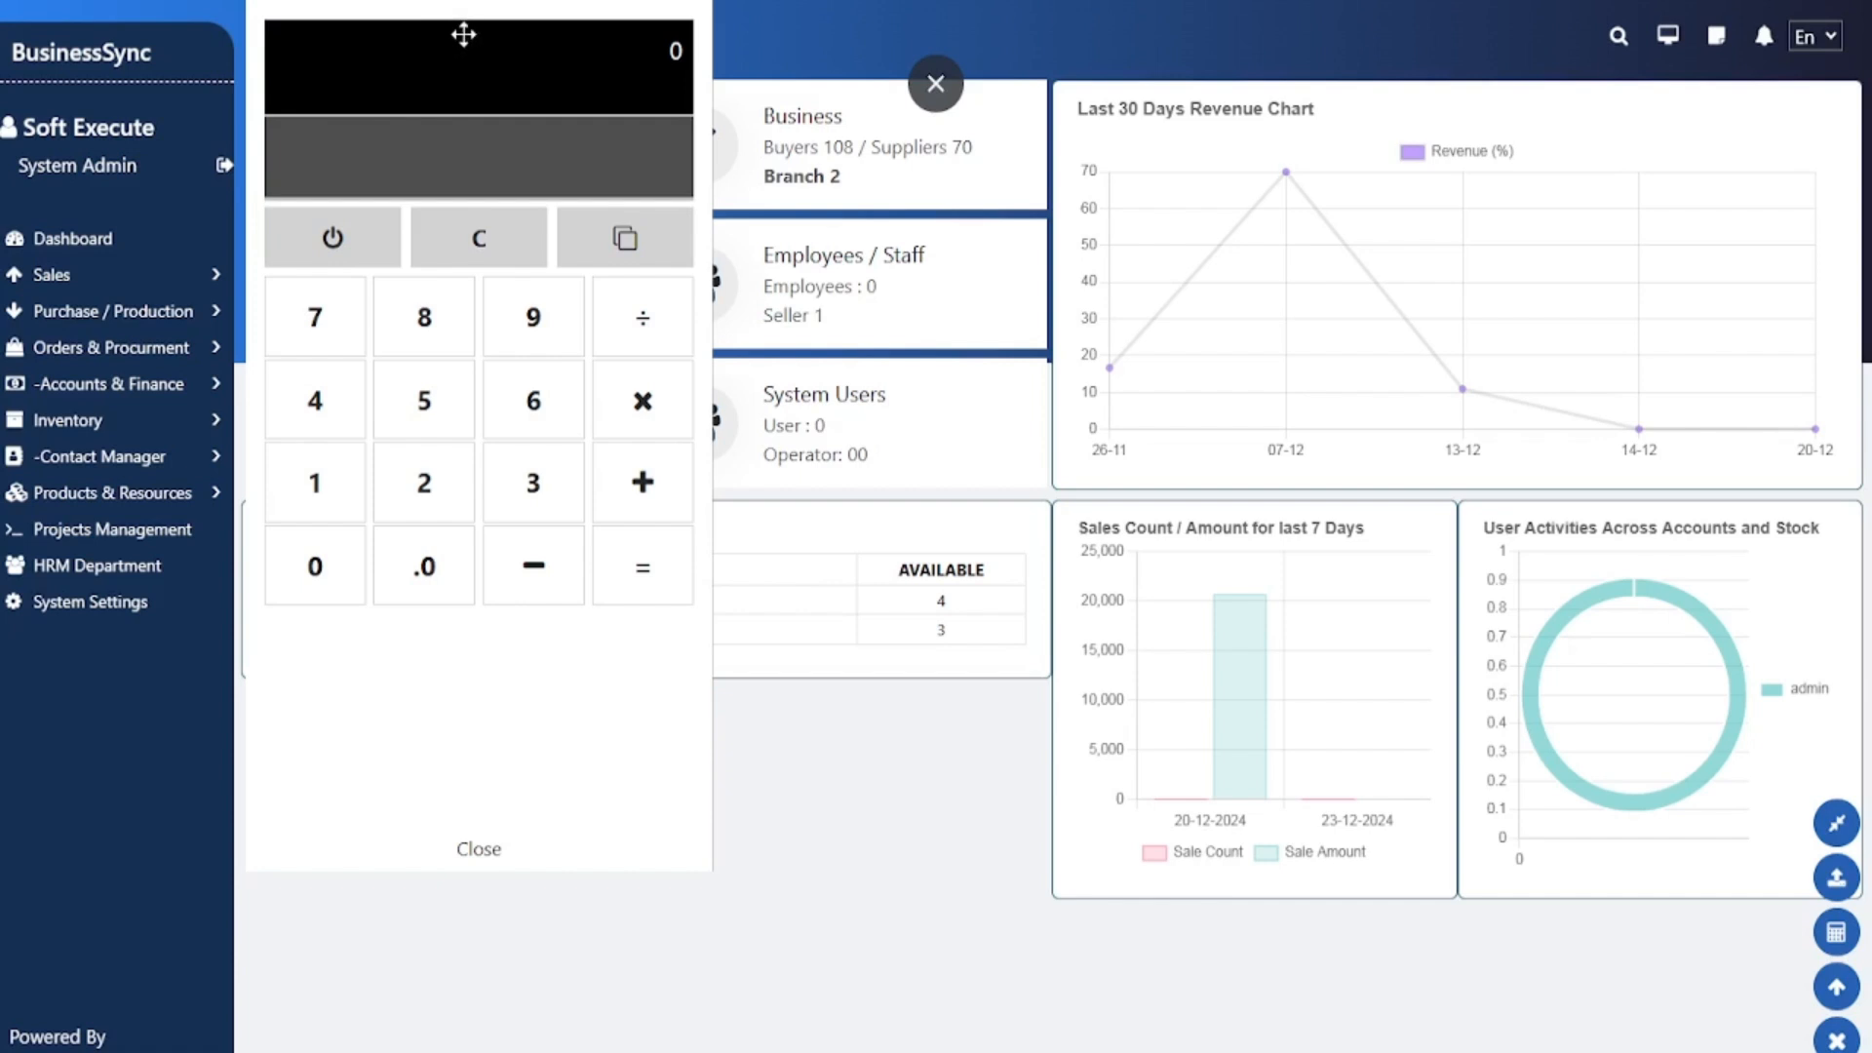
{"action": "left_click_drag", "start_coordinate": [446, 17], "coordinate": [527, 153]}
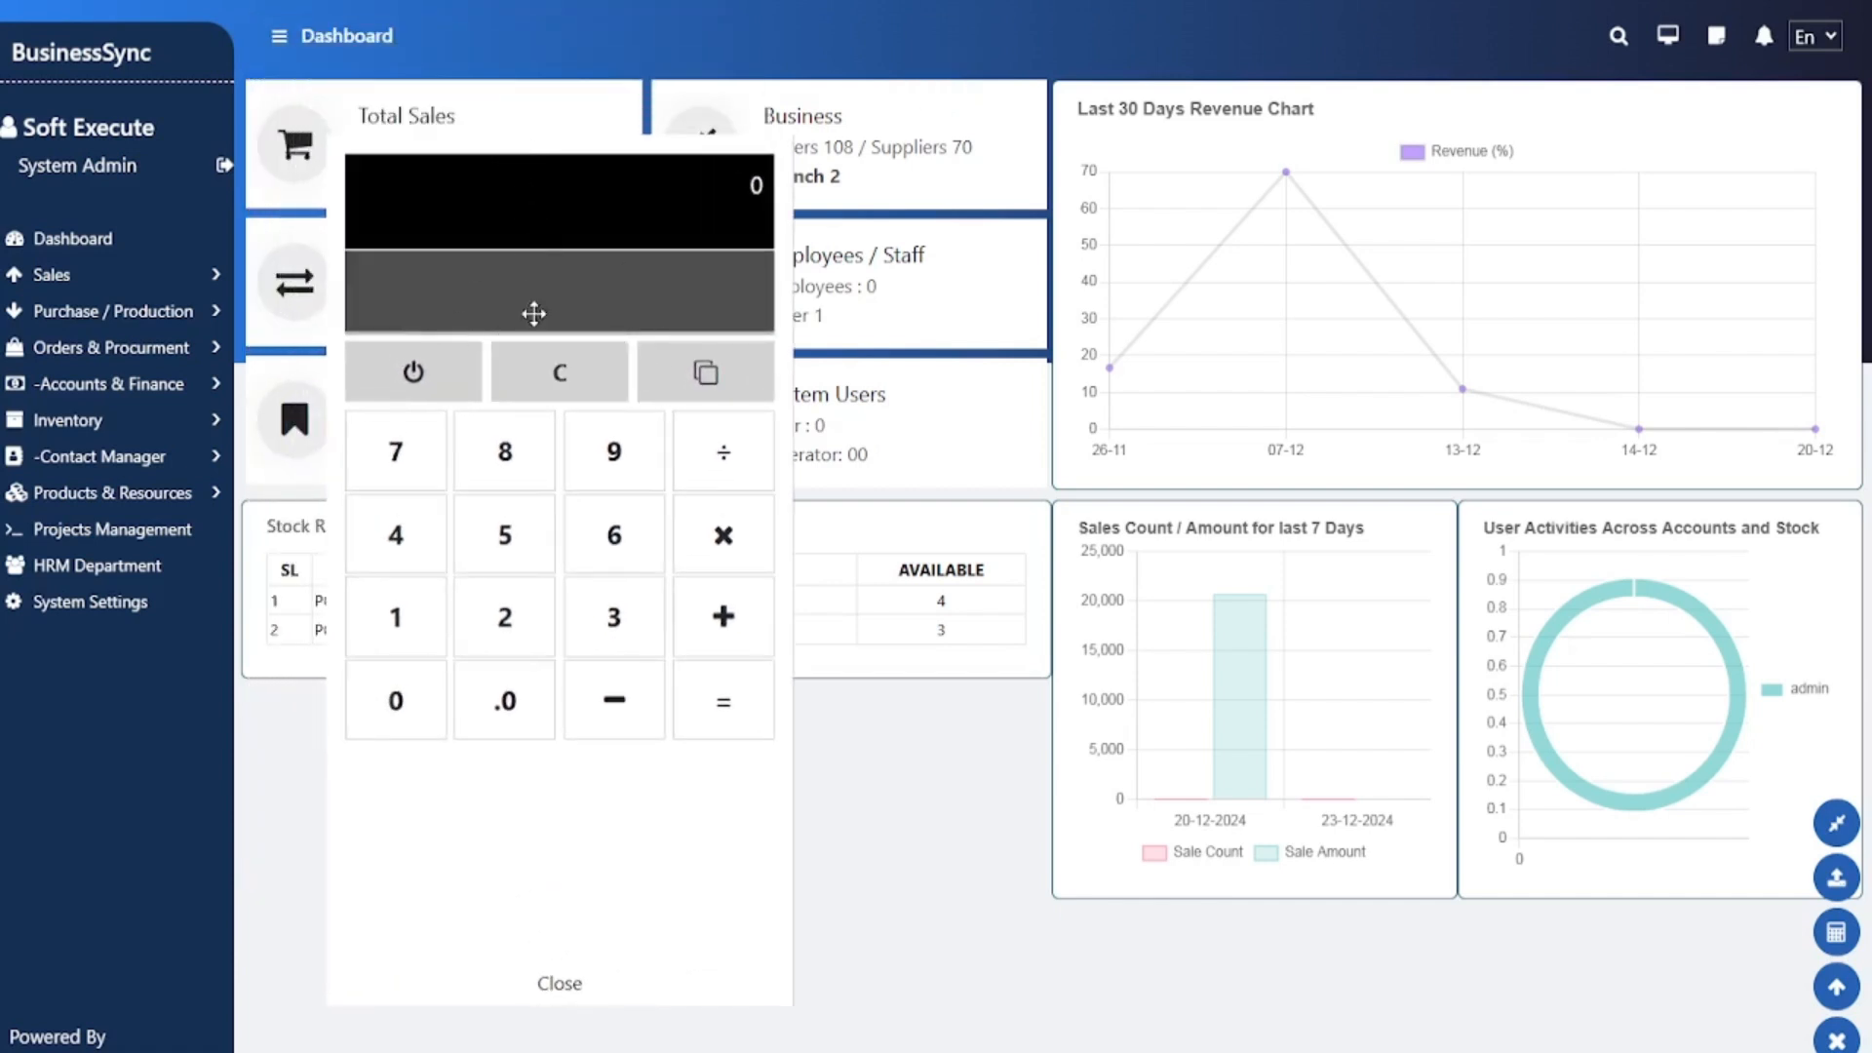
{"action": "left_click_drag", "start_coordinate": [530, 169], "coordinate": [965, 171]}
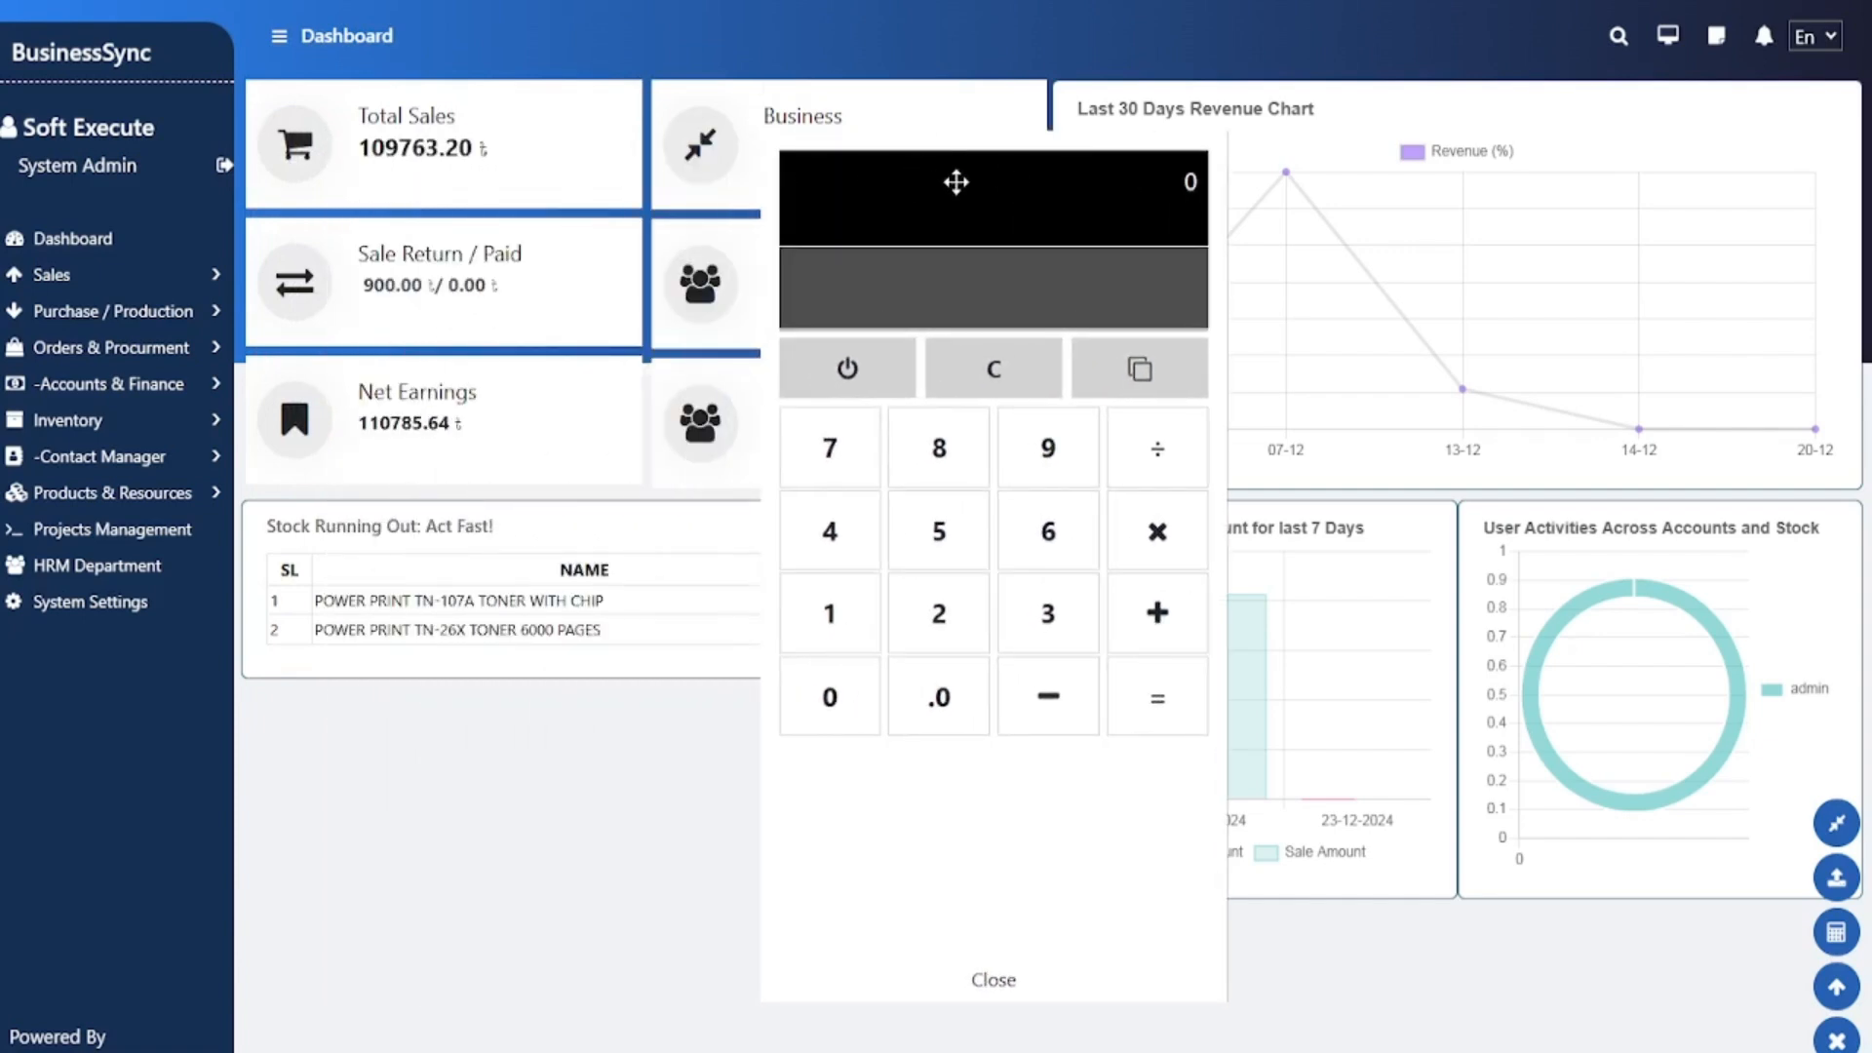
{"action": "left_click_drag", "start_coordinate": [969, 171], "coordinate": [1349, 215]}
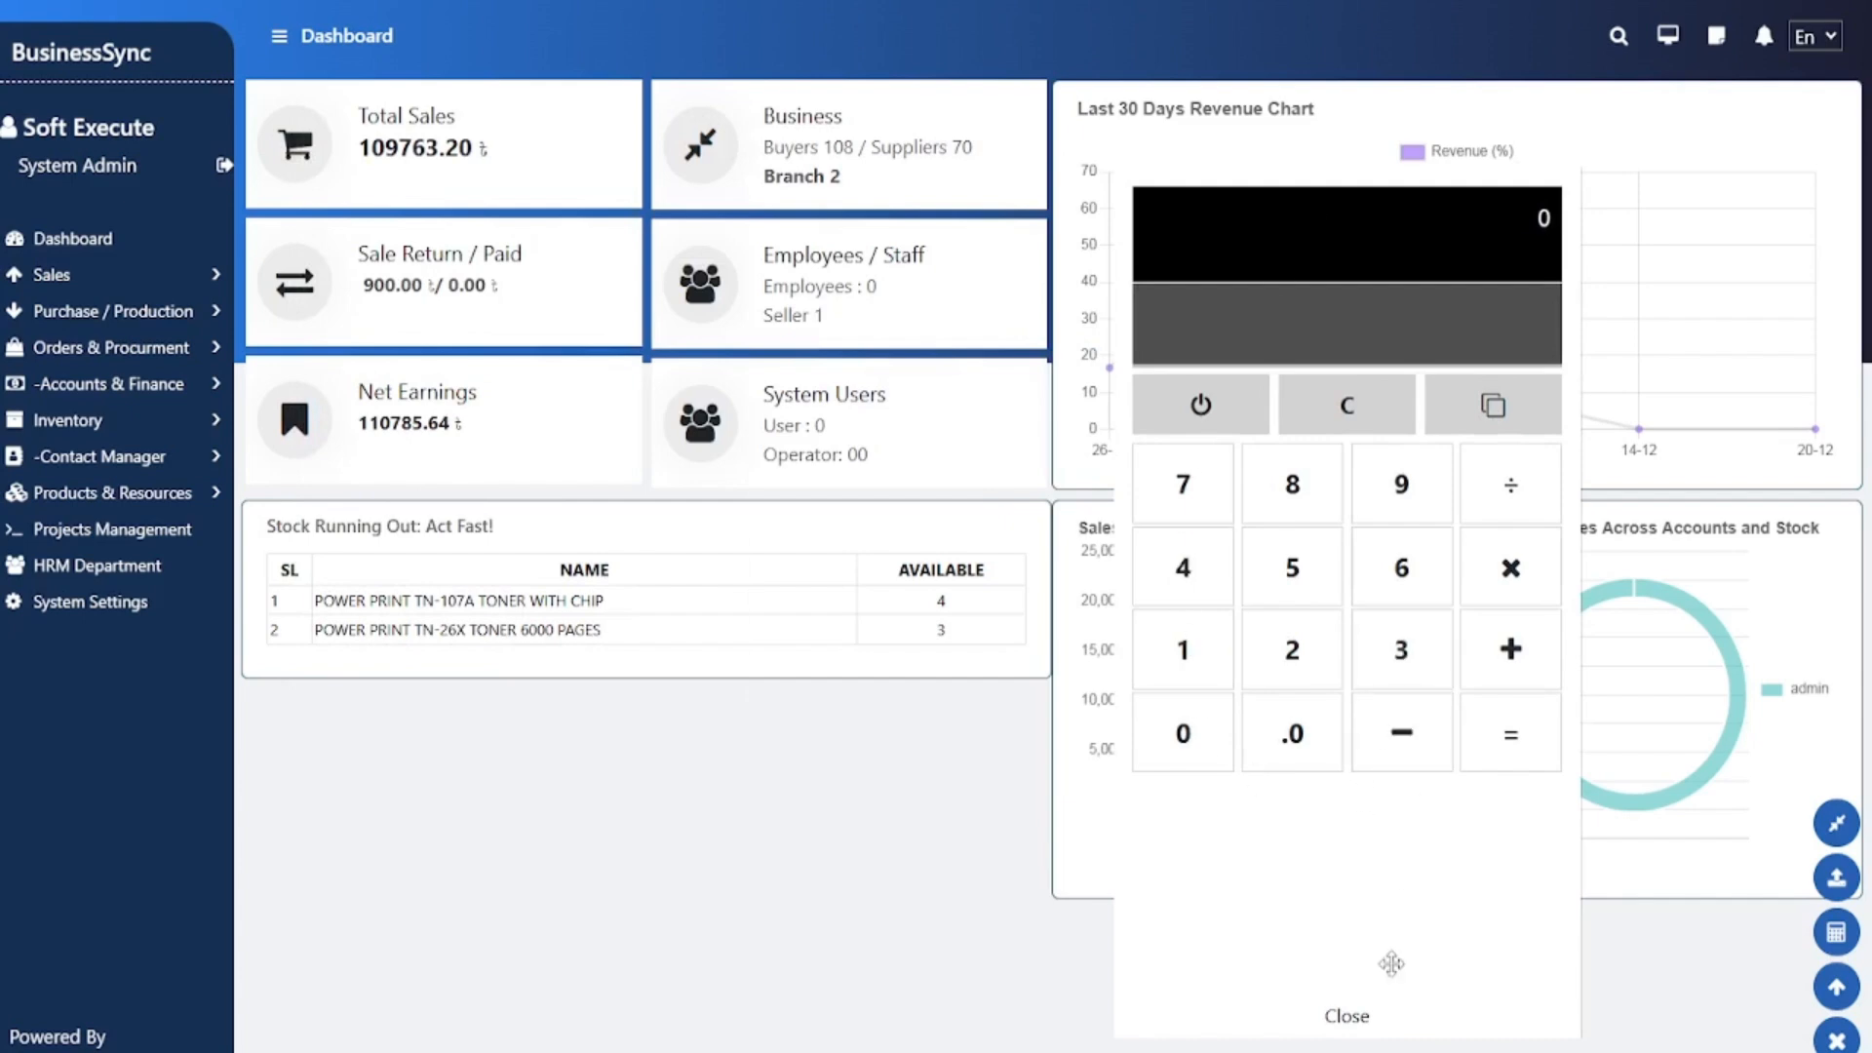
{"action": "left_click", "coordinate": [1348, 1016]}
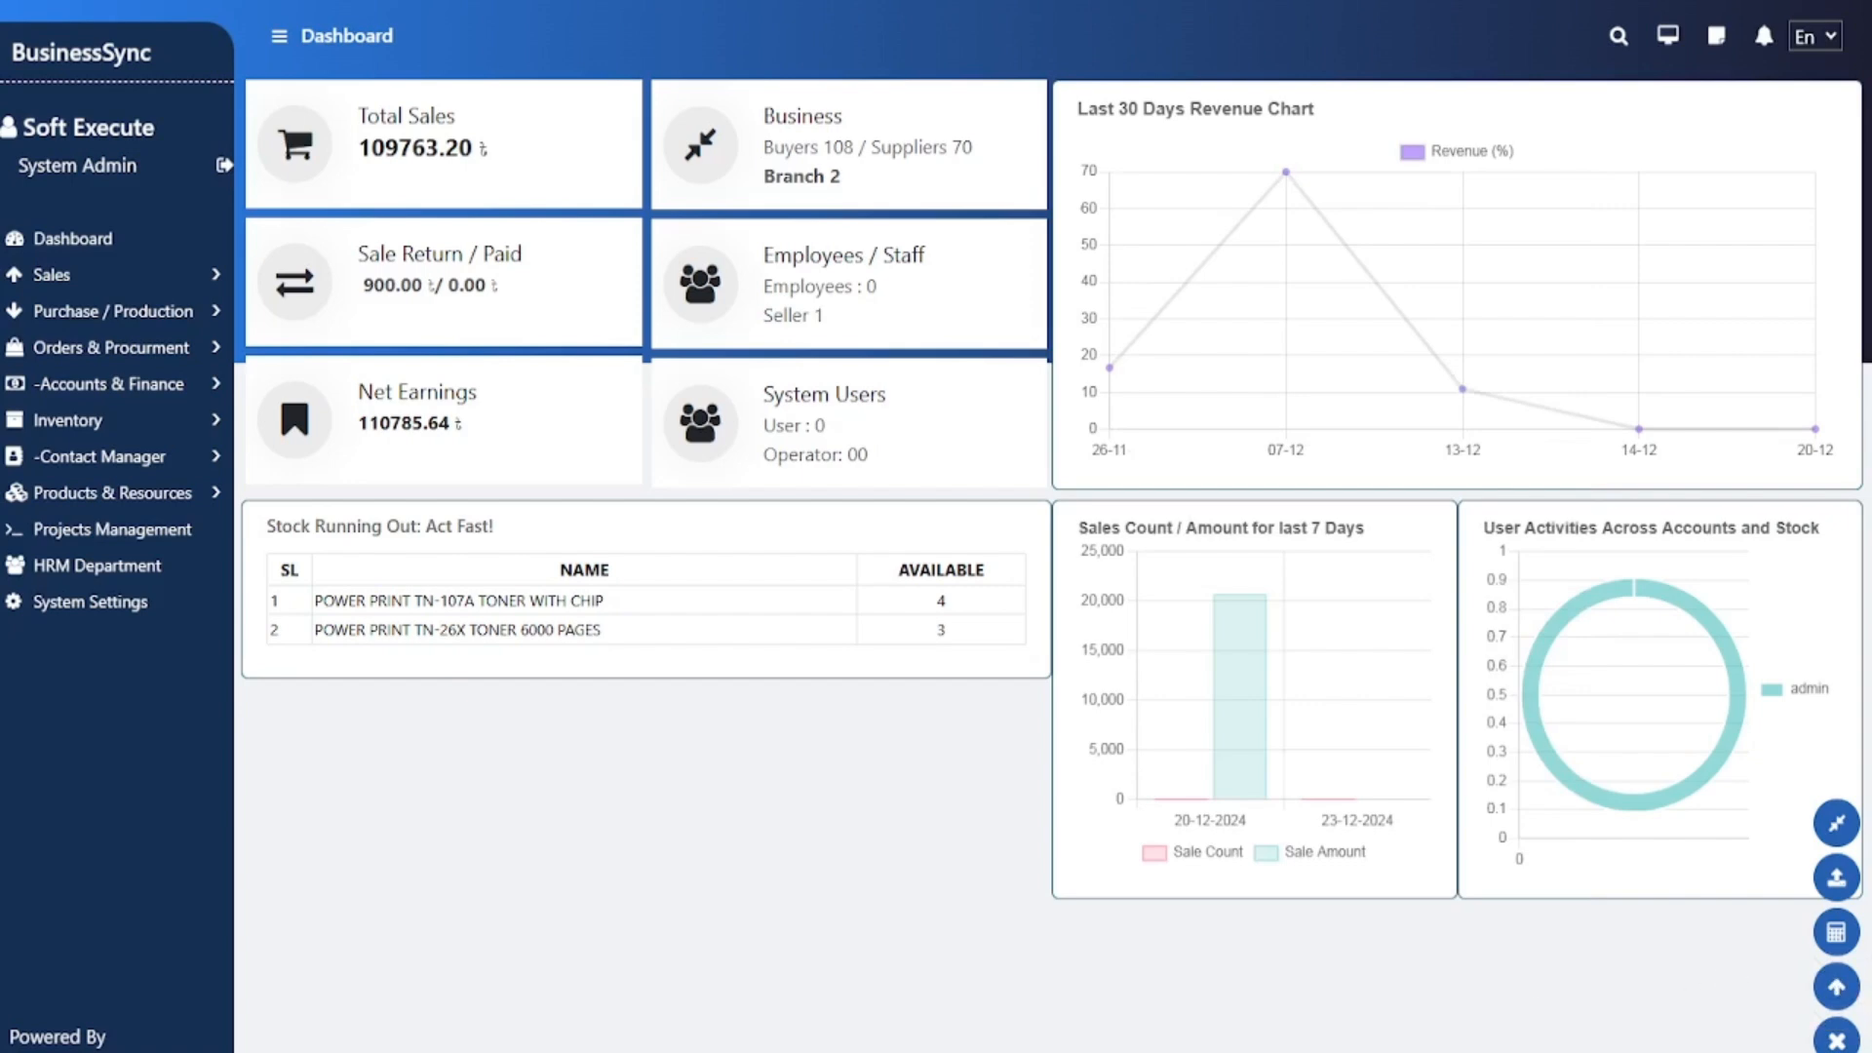
{"action": "left_click", "coordinate": [1836, 1042]}
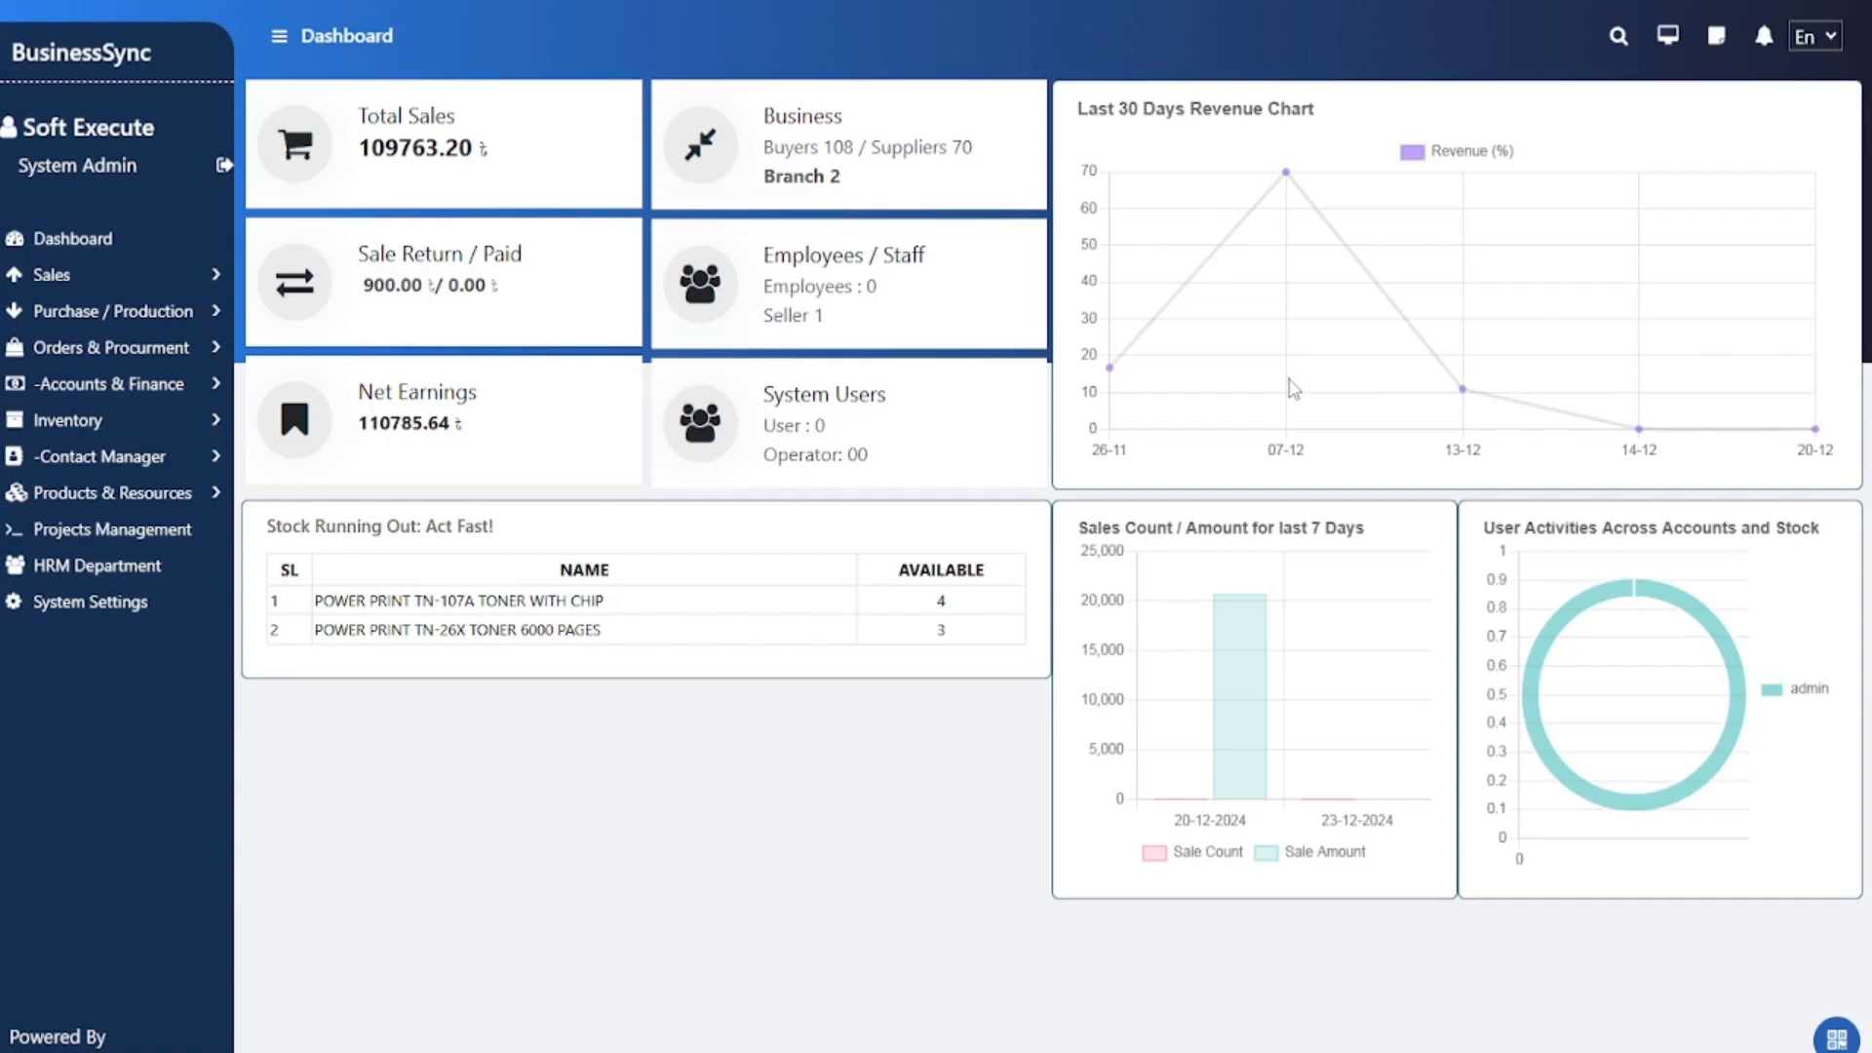
Step: Search the products for "toner" and close the product search
{"action": "left_click", "coordinate": [1618, 37]}
{"action": "left_click", "coordinate": [721, 301]}
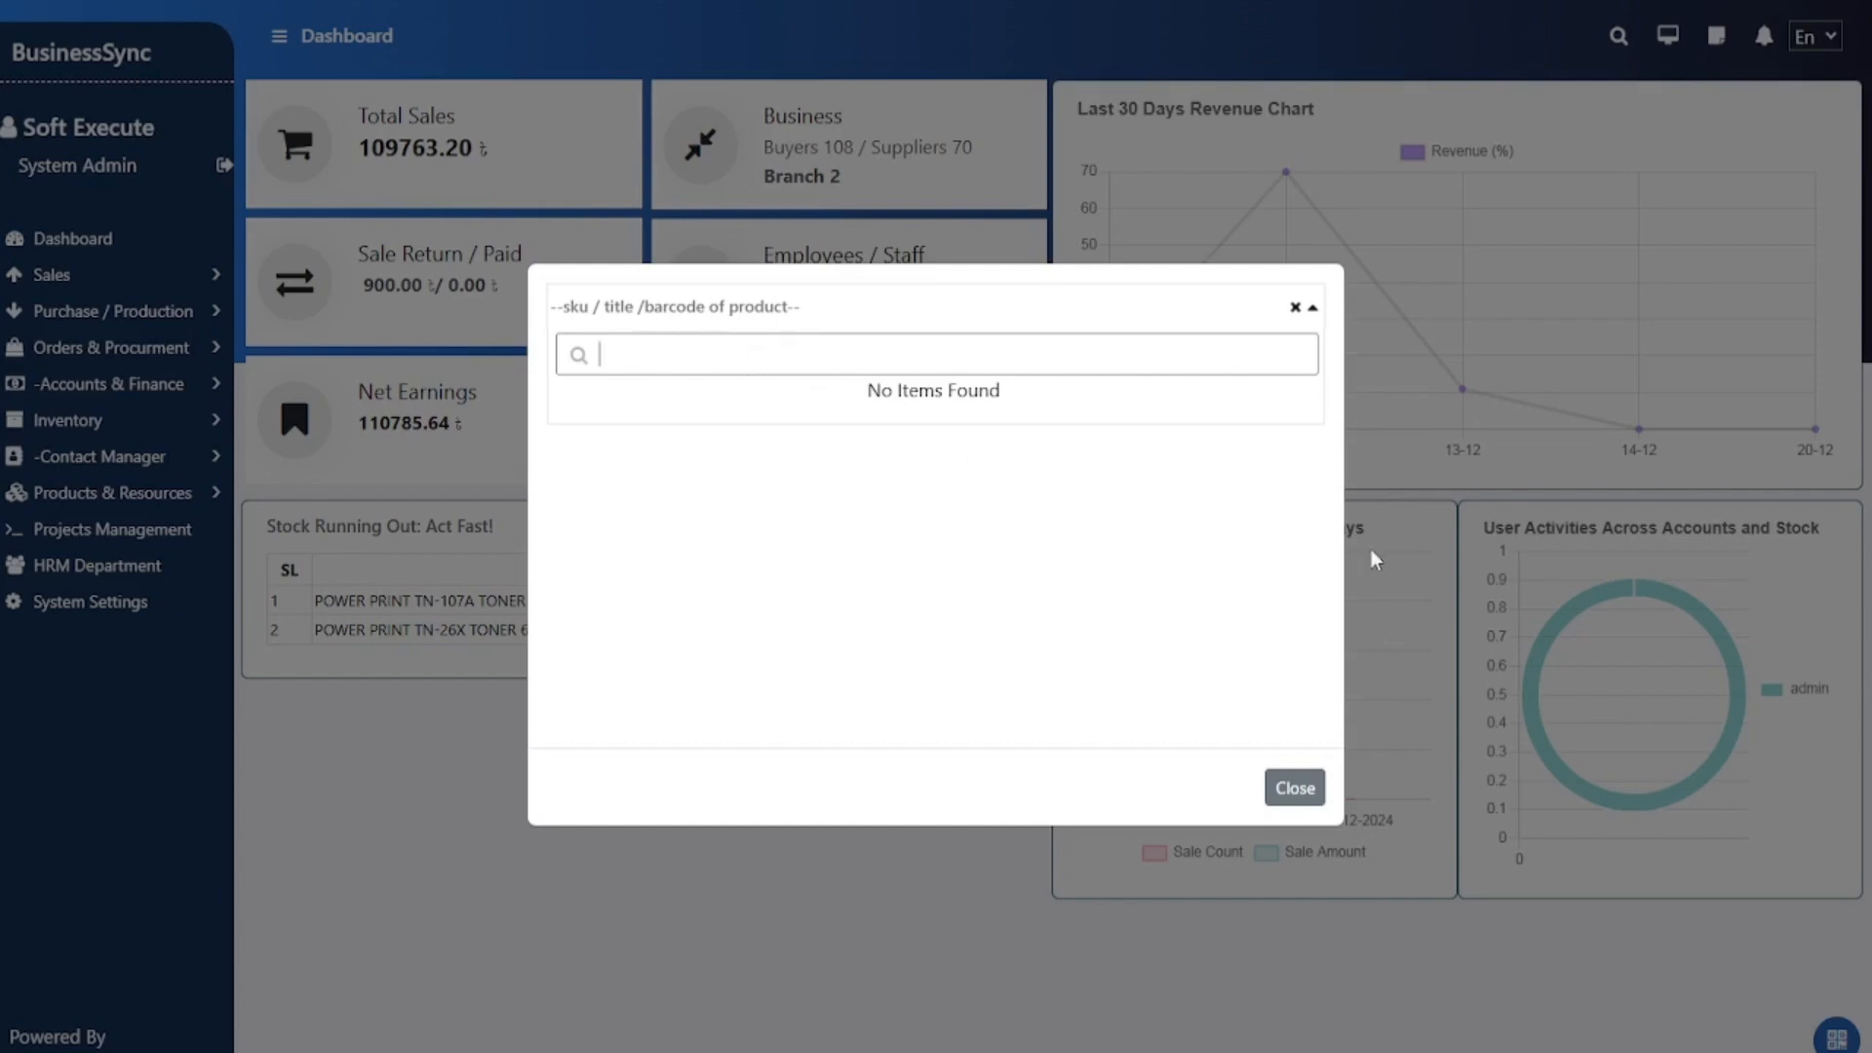
{"action": "type", "text": "on"}
{"action": "type", "text": "oner"}
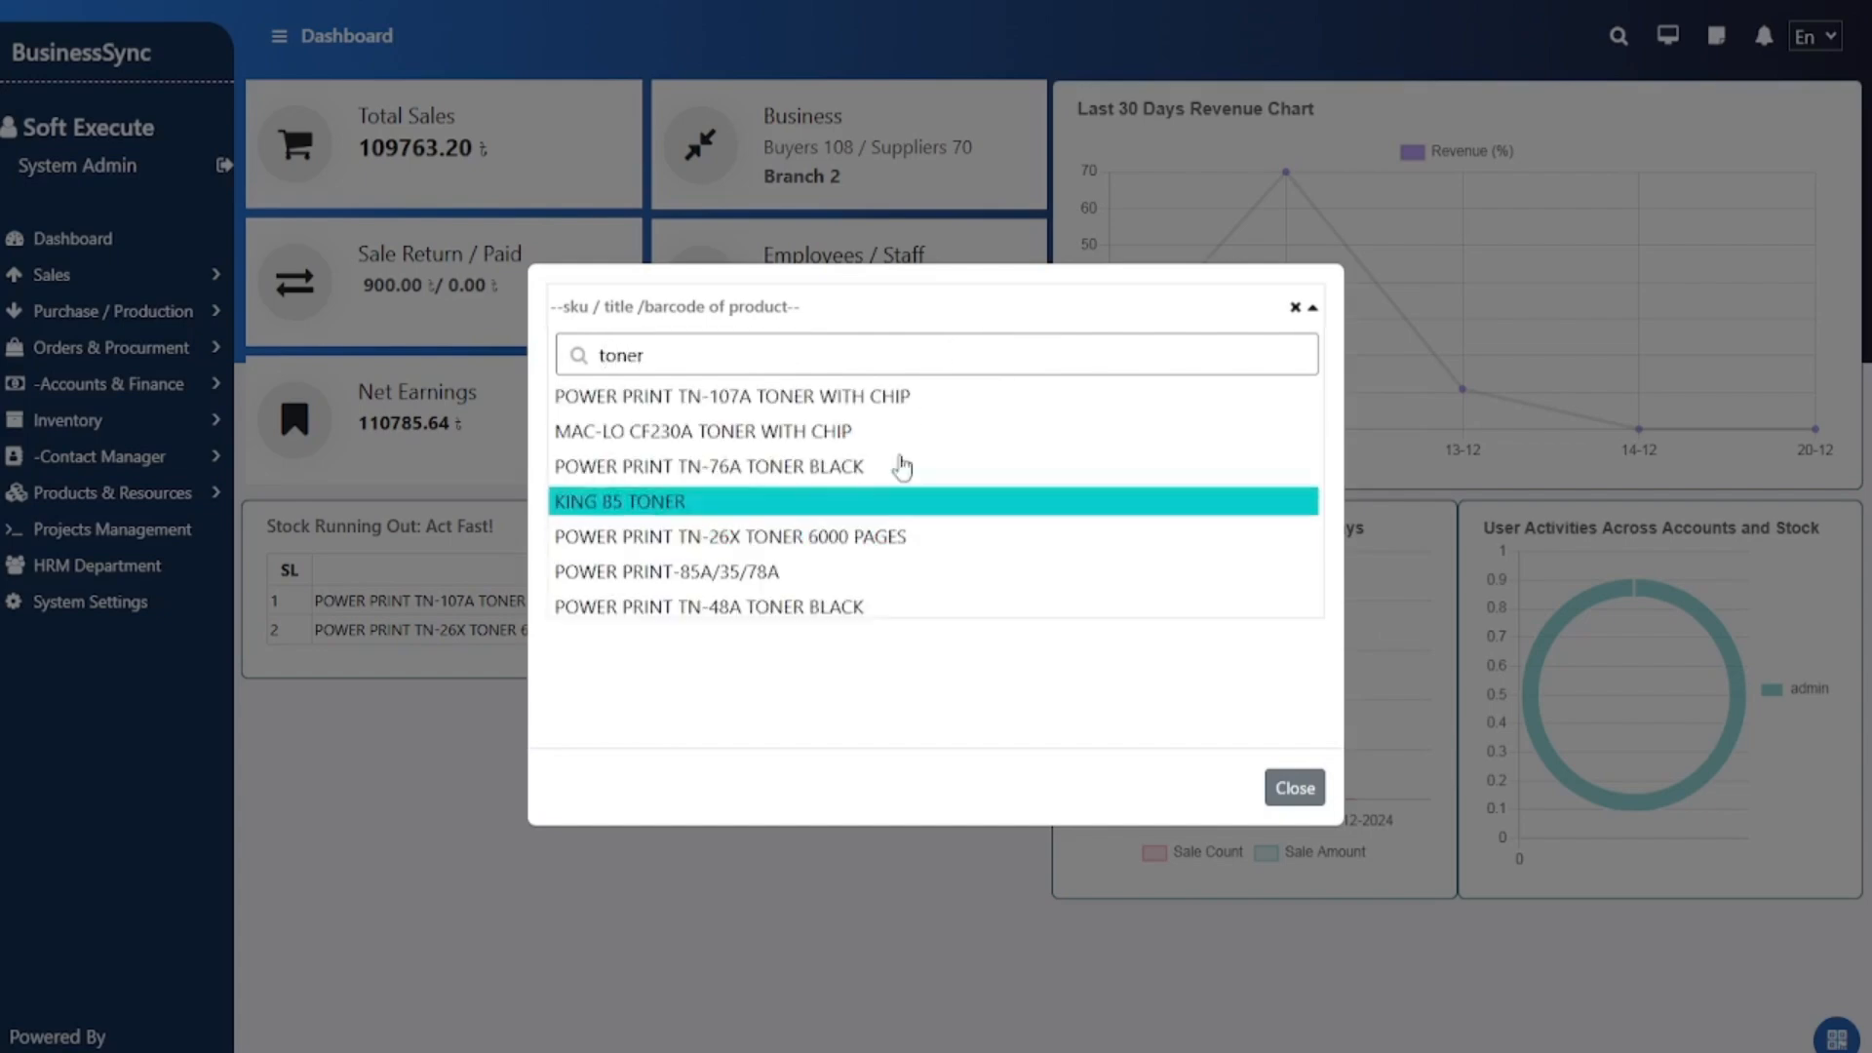
{"action": "left_click", "coordinate": [1294, 786]}
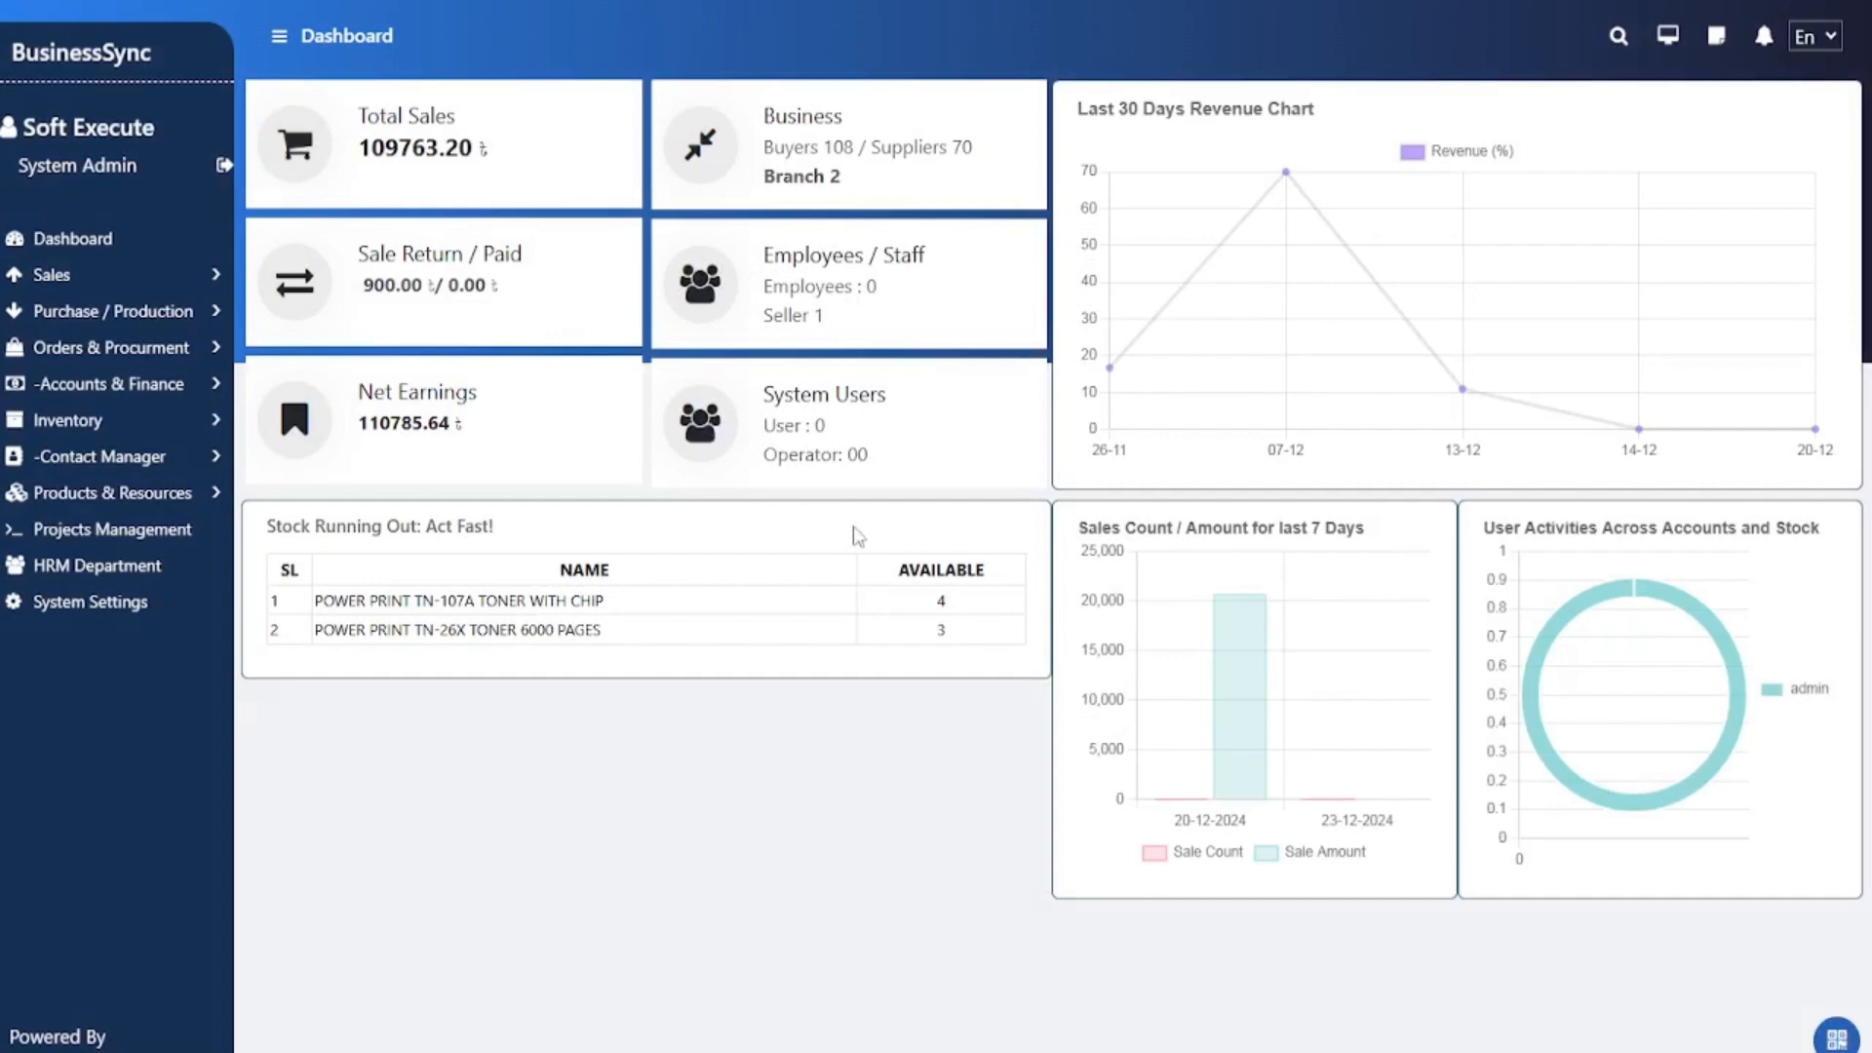
Step: Review the December 2024 cheques in list and calendar views, including the details of the cheque dated 24 December
{"action": "left_click", "coordinate": [186, 390]}
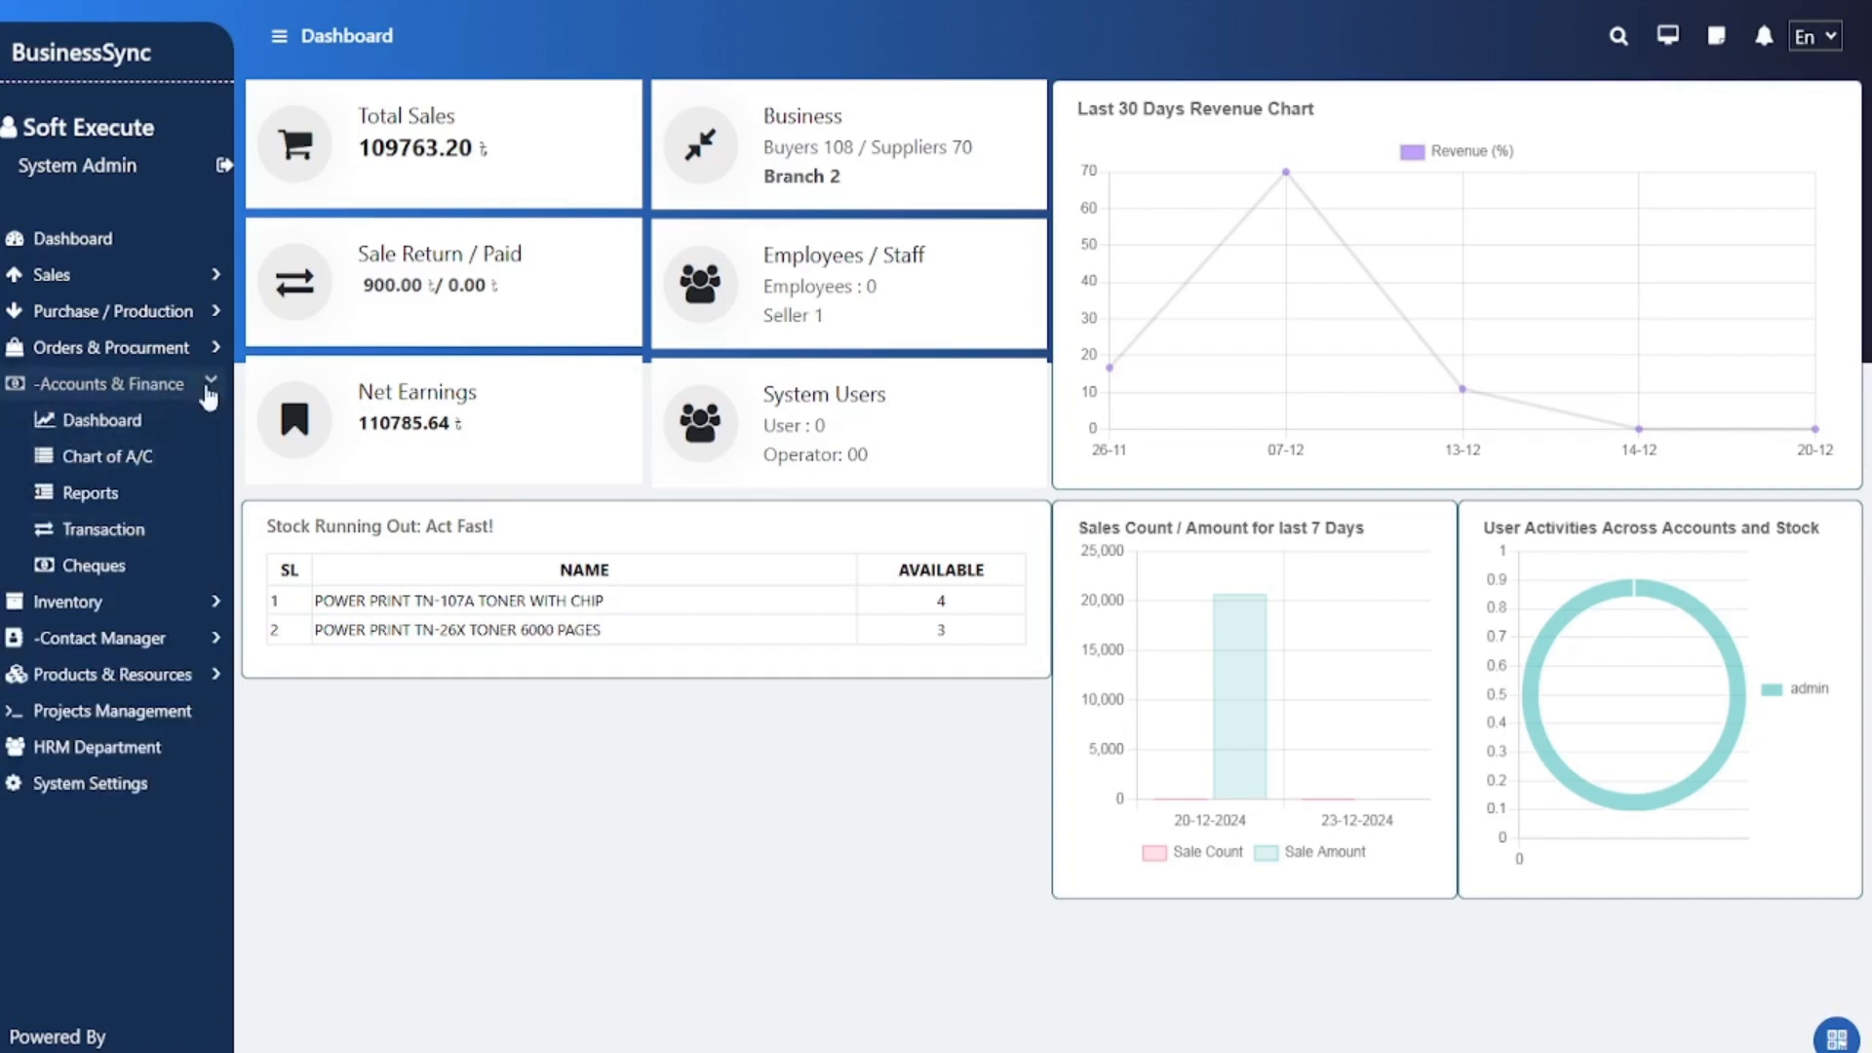
{"action": "left_click", "coordinate": [125, 573]}
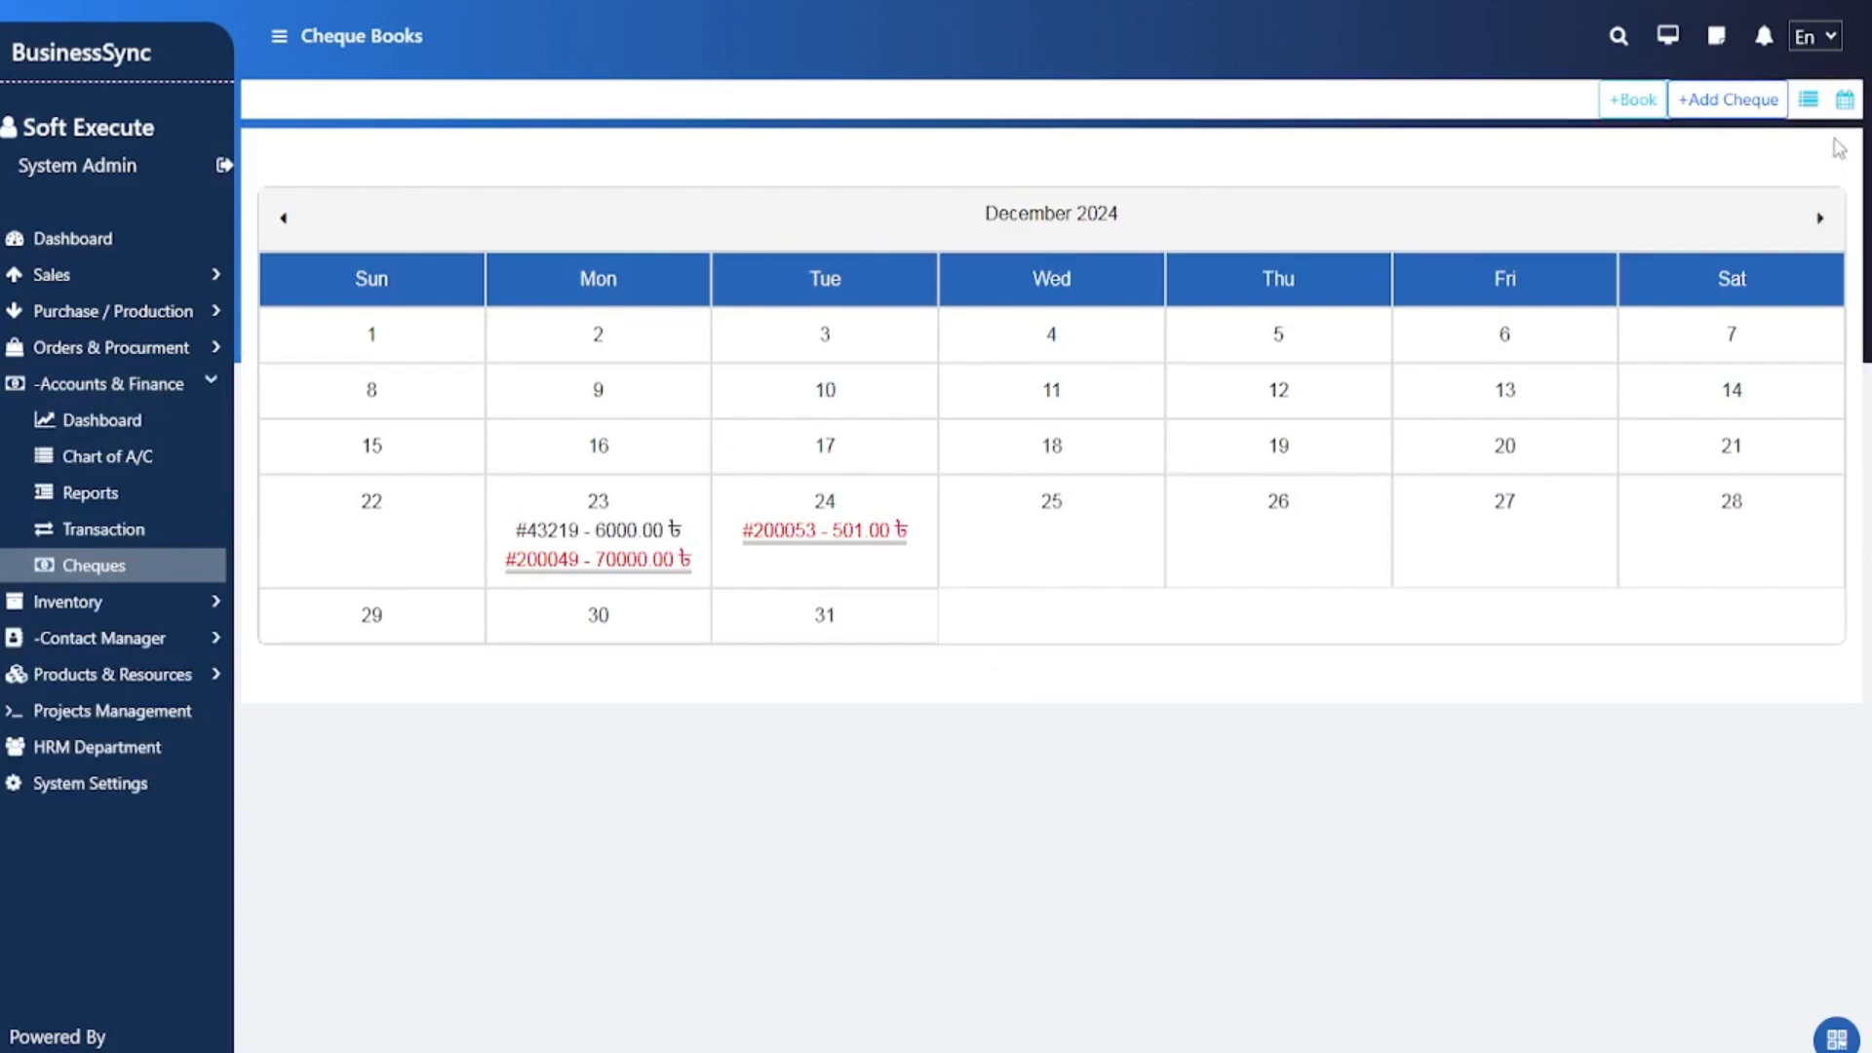
{"action": "left_click", "coordinate": [1809, 99]}
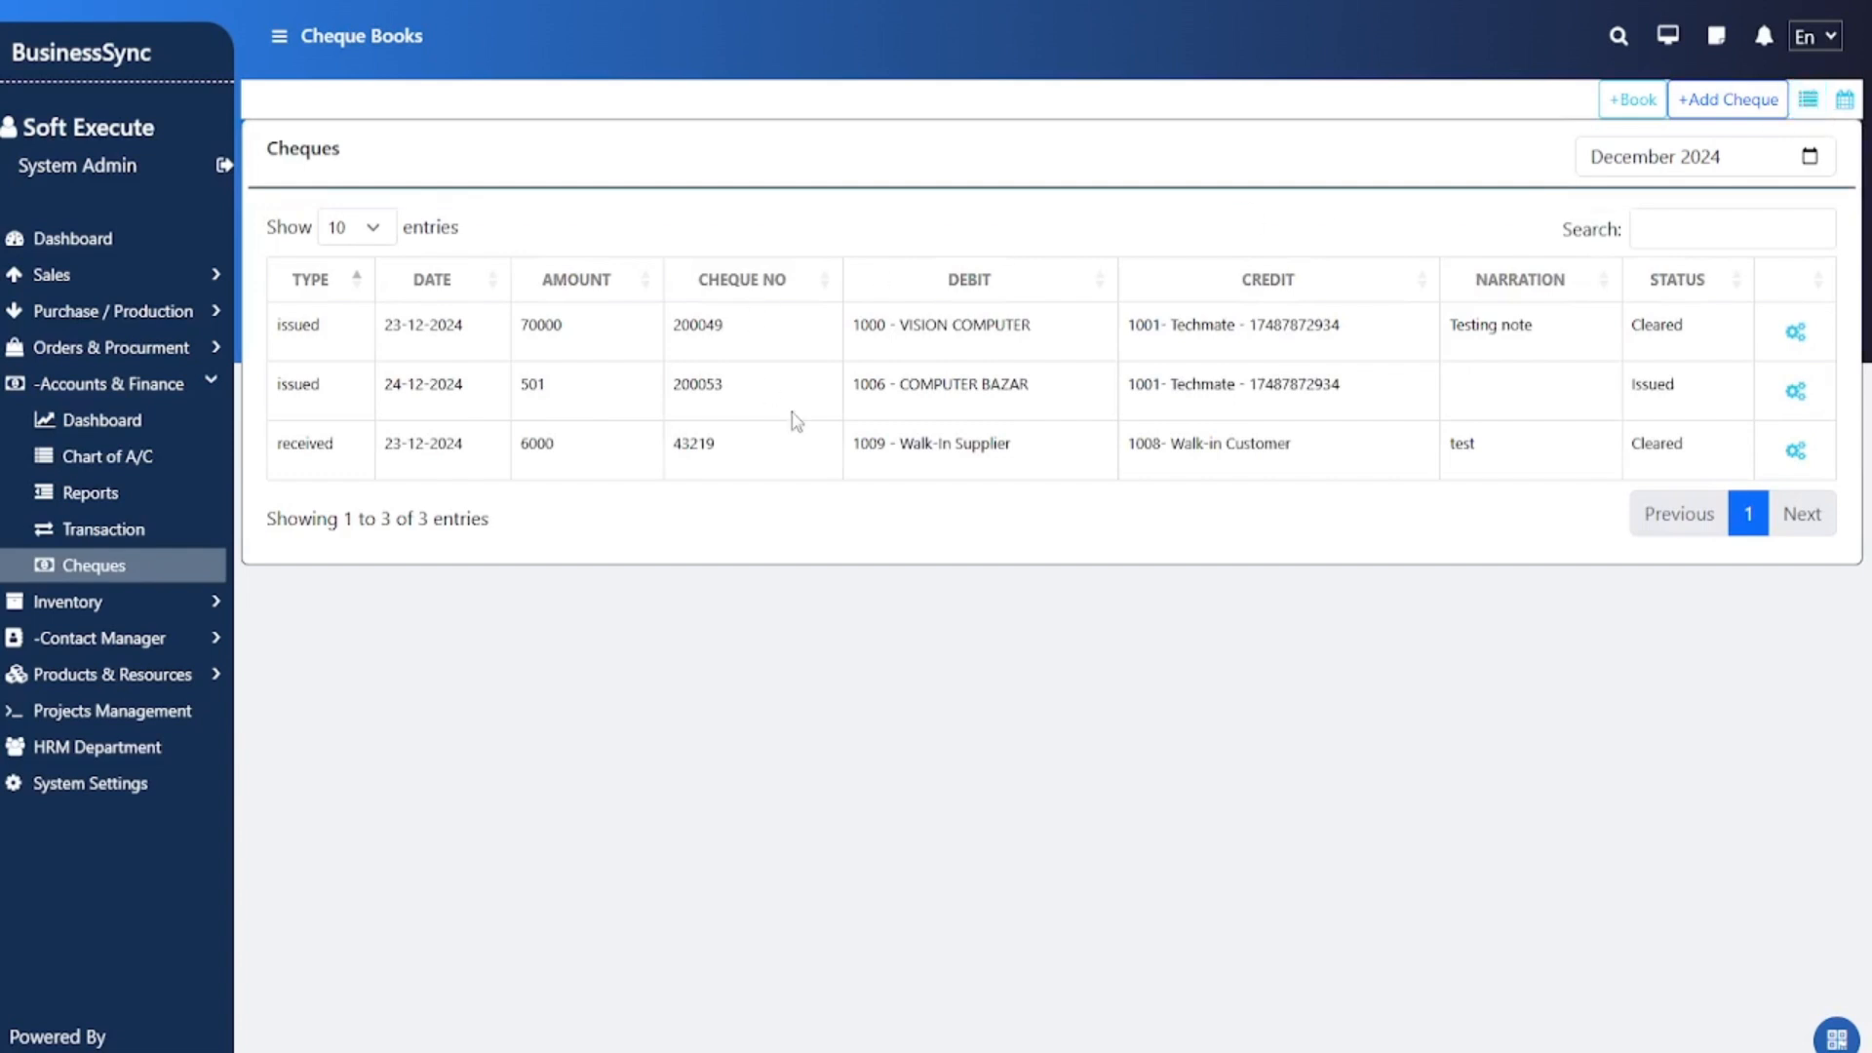
{"action": "left_click", "coordinate": [1843, 98]}
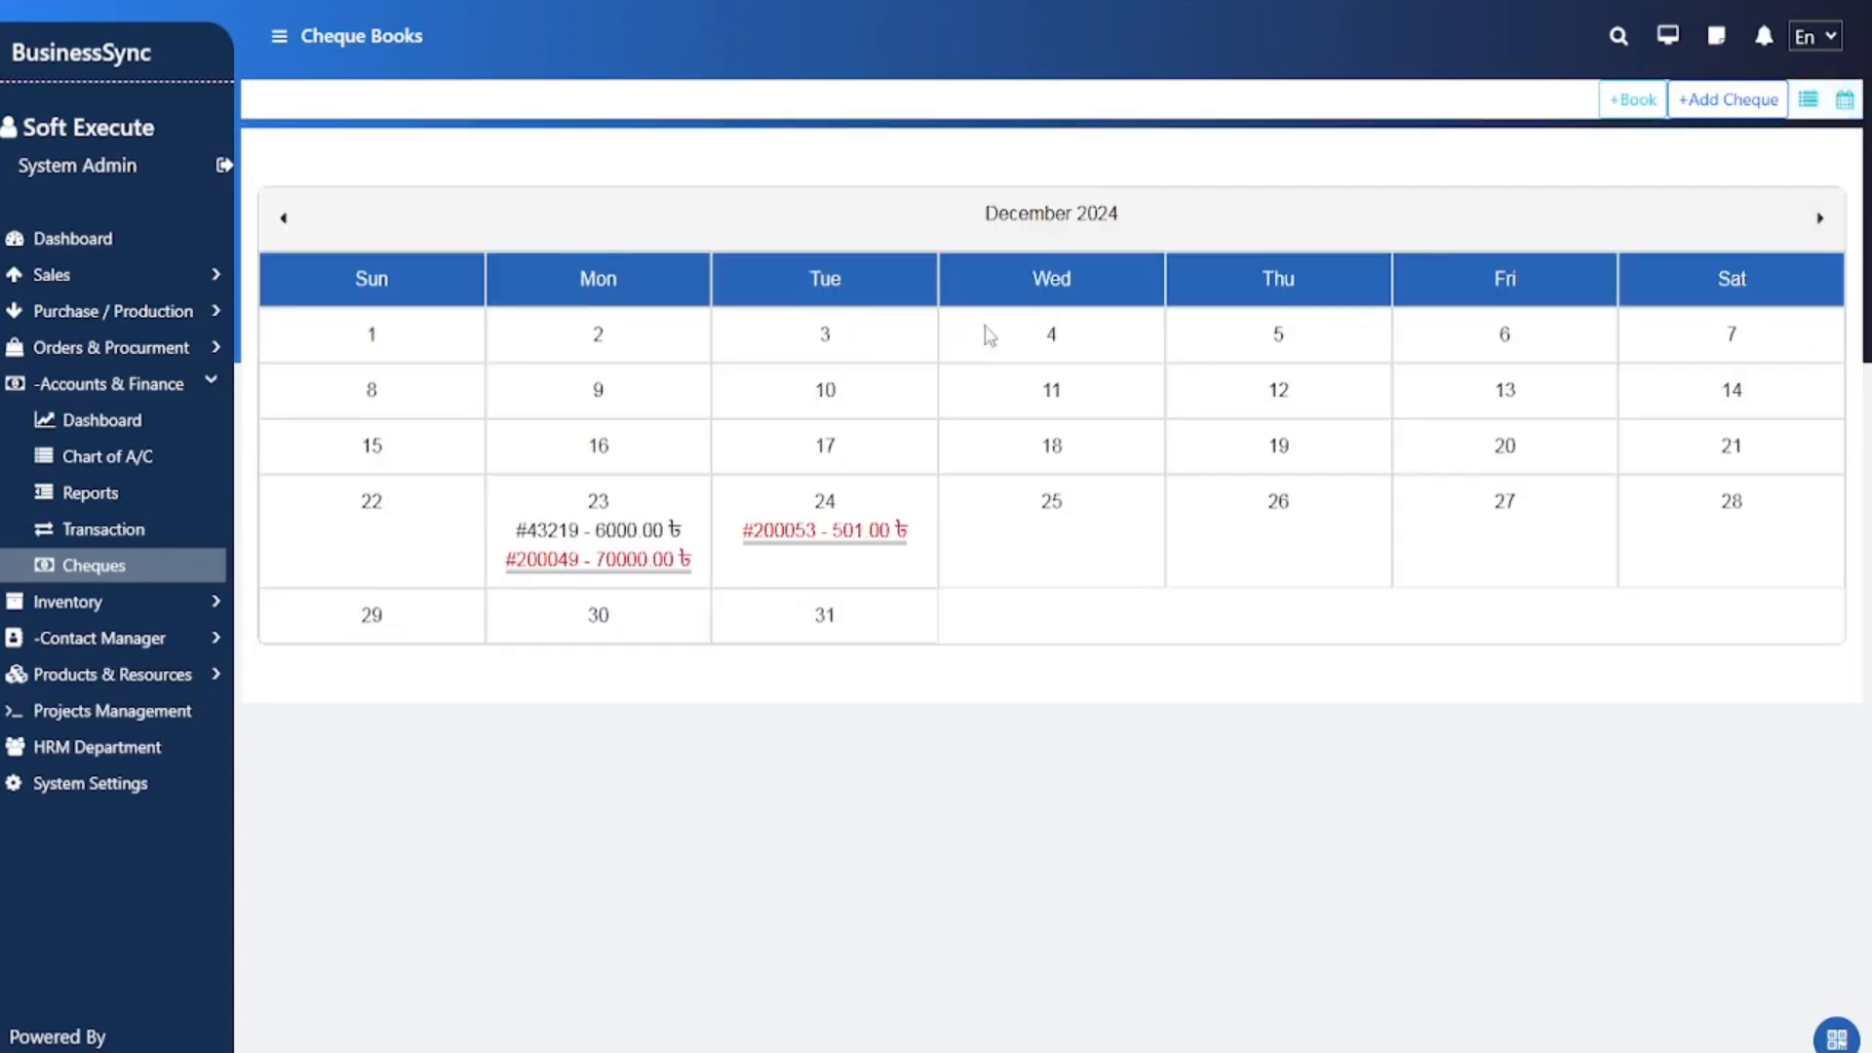
{"action": "left_click", "coordinate": [866, 535]}
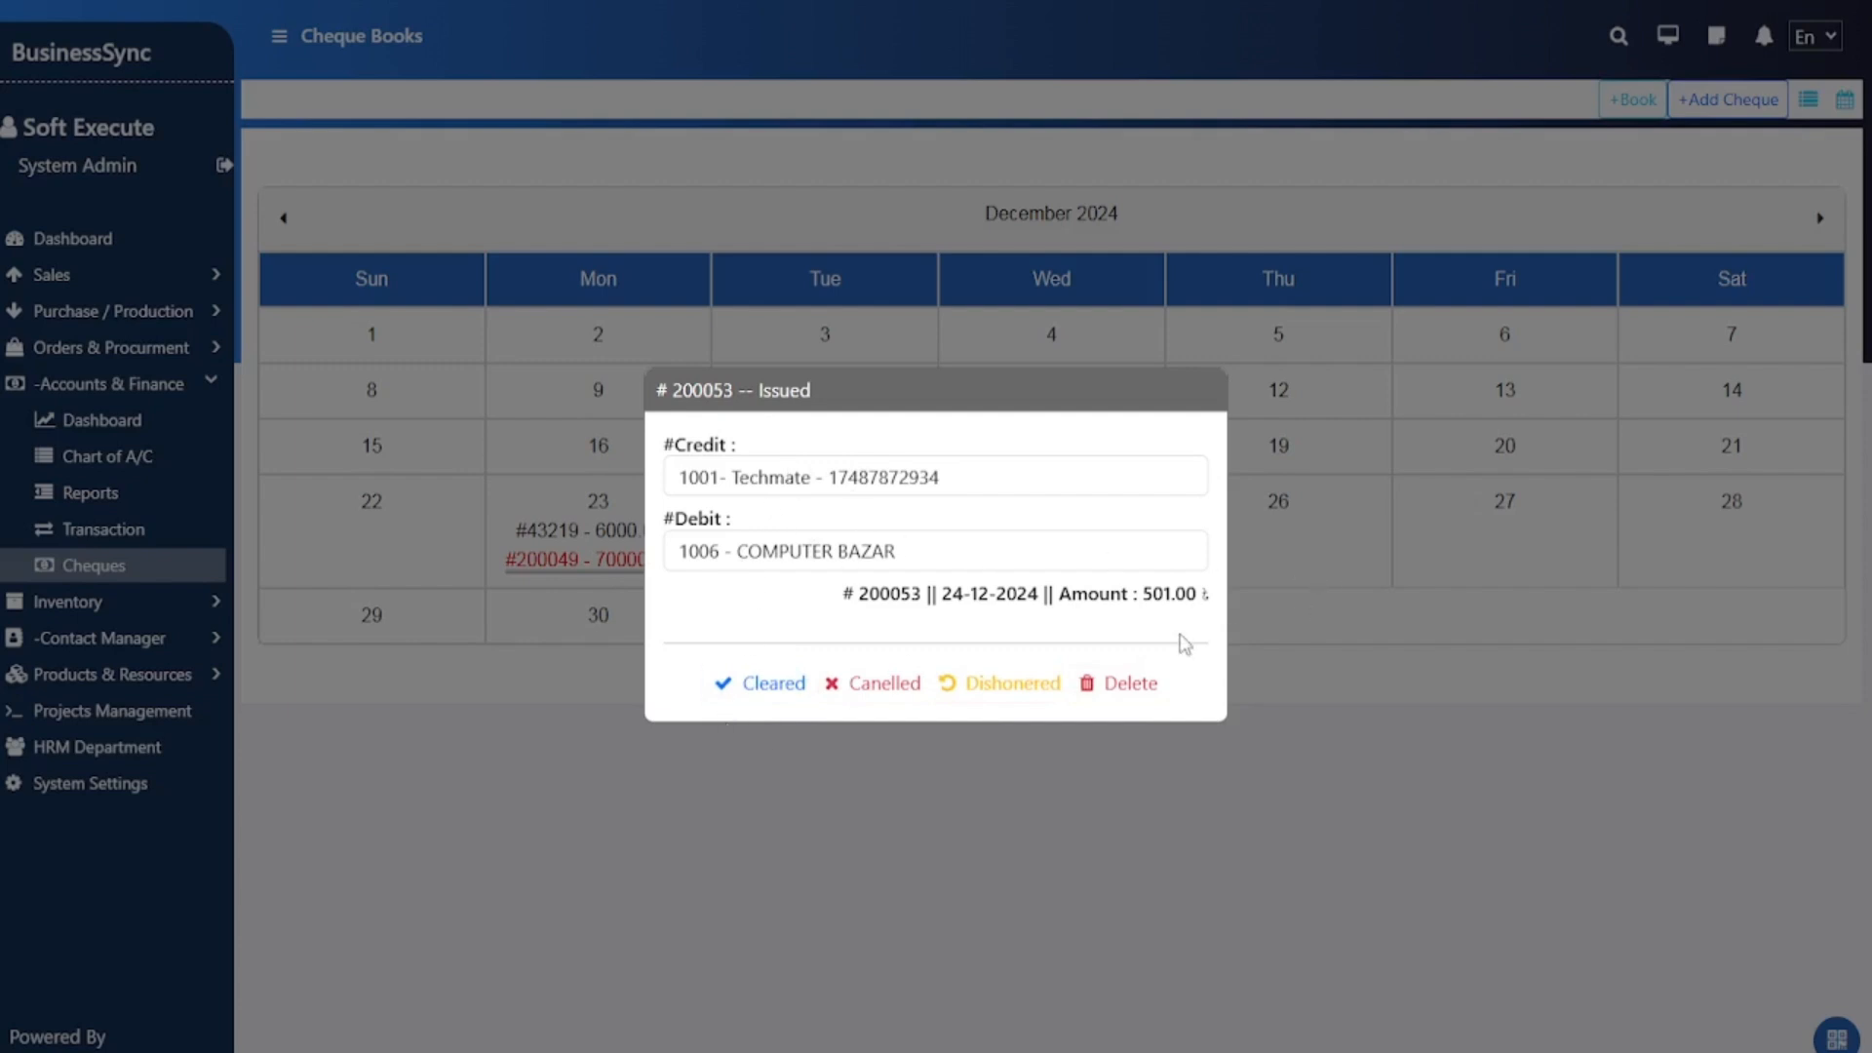
{"action": "left_click", "coordinate": [1363, 653]}
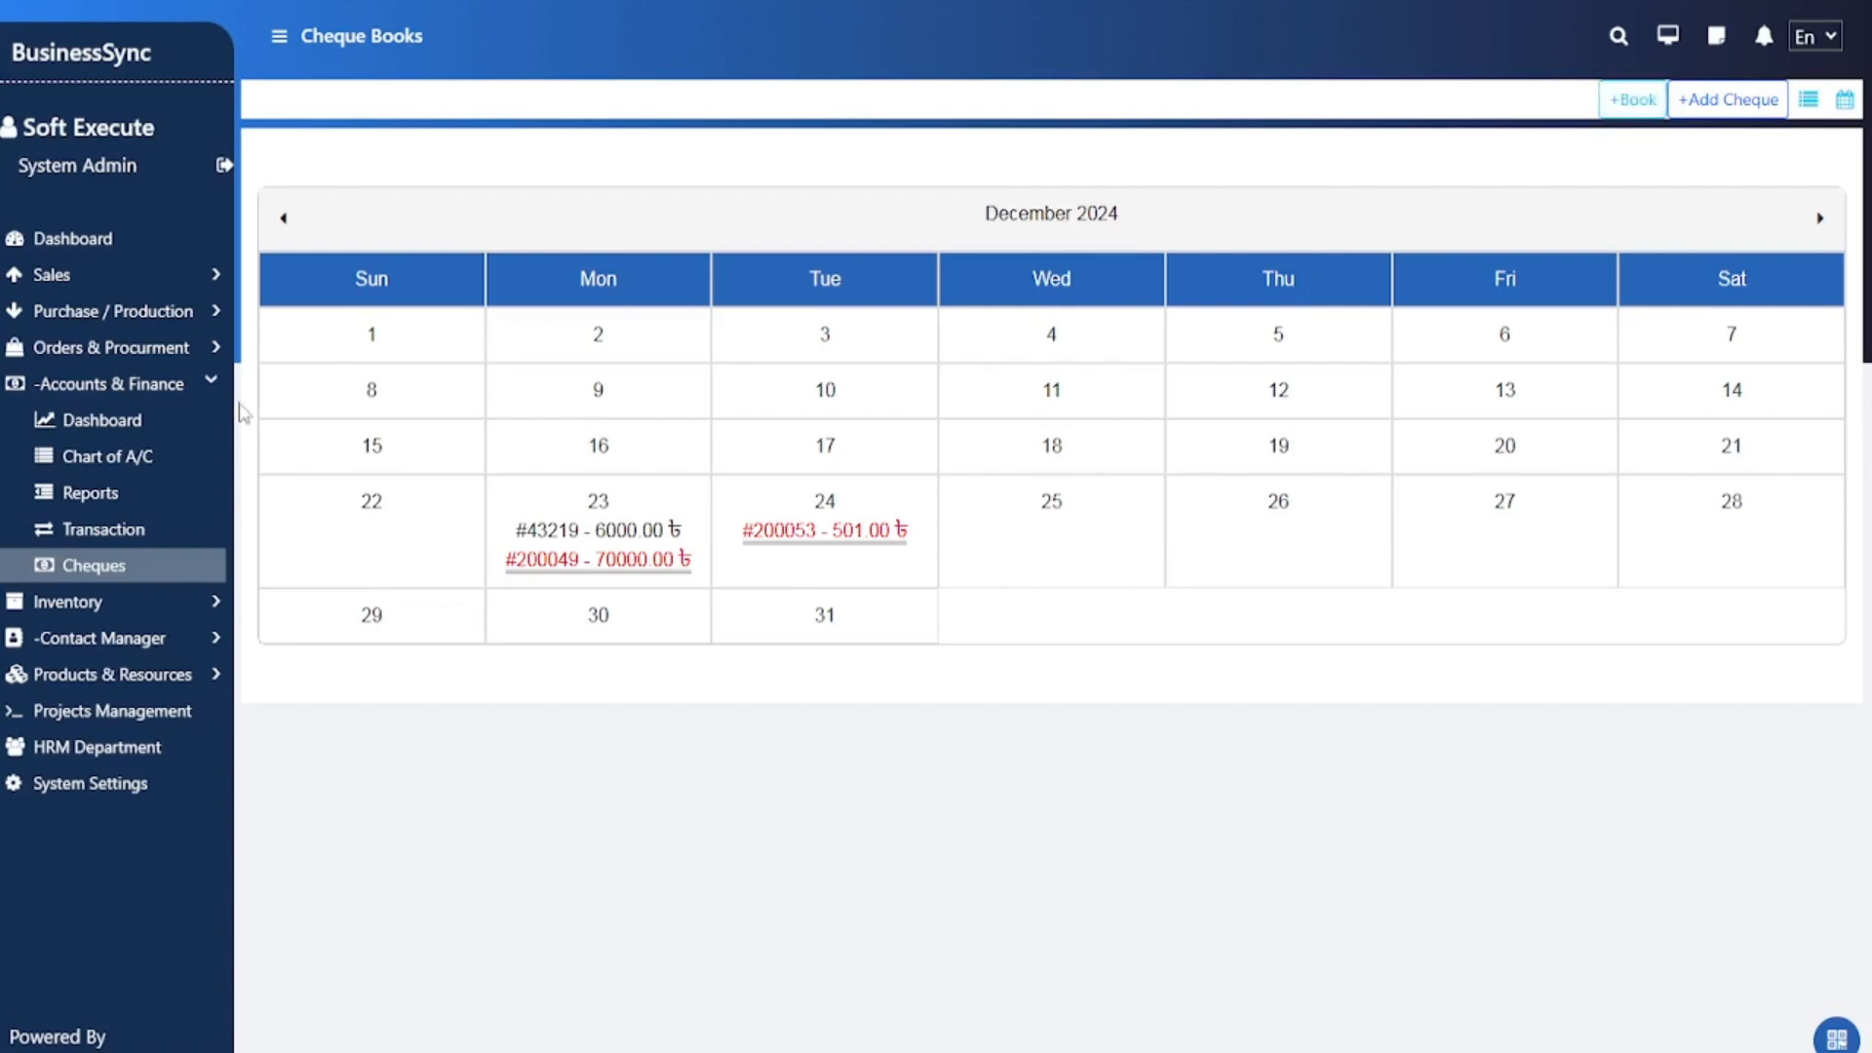
Step: Start a new ledger in the chart of accounts with type Assets and category Current Assets -> Bank A/C
{"action": "left_click", "coordinate": [137, 456]}
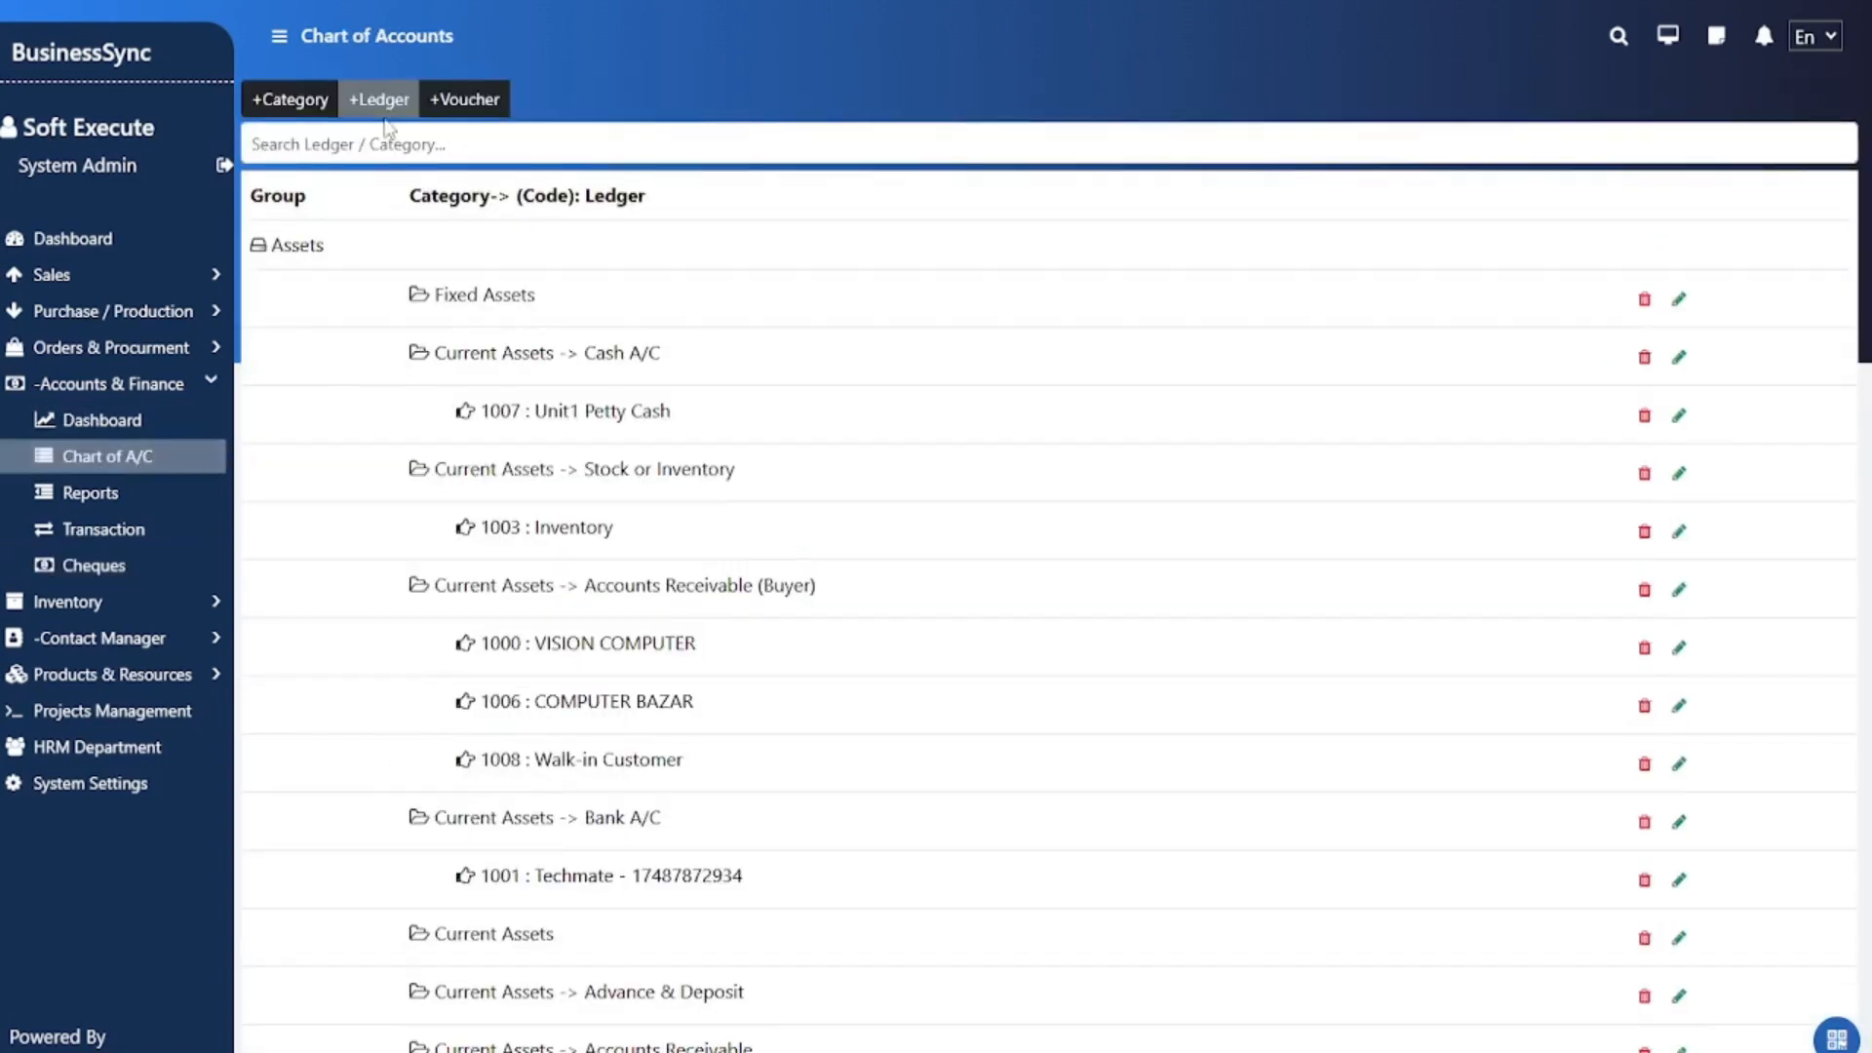
{"action": "left_click", "coordinate": [382, 105]}
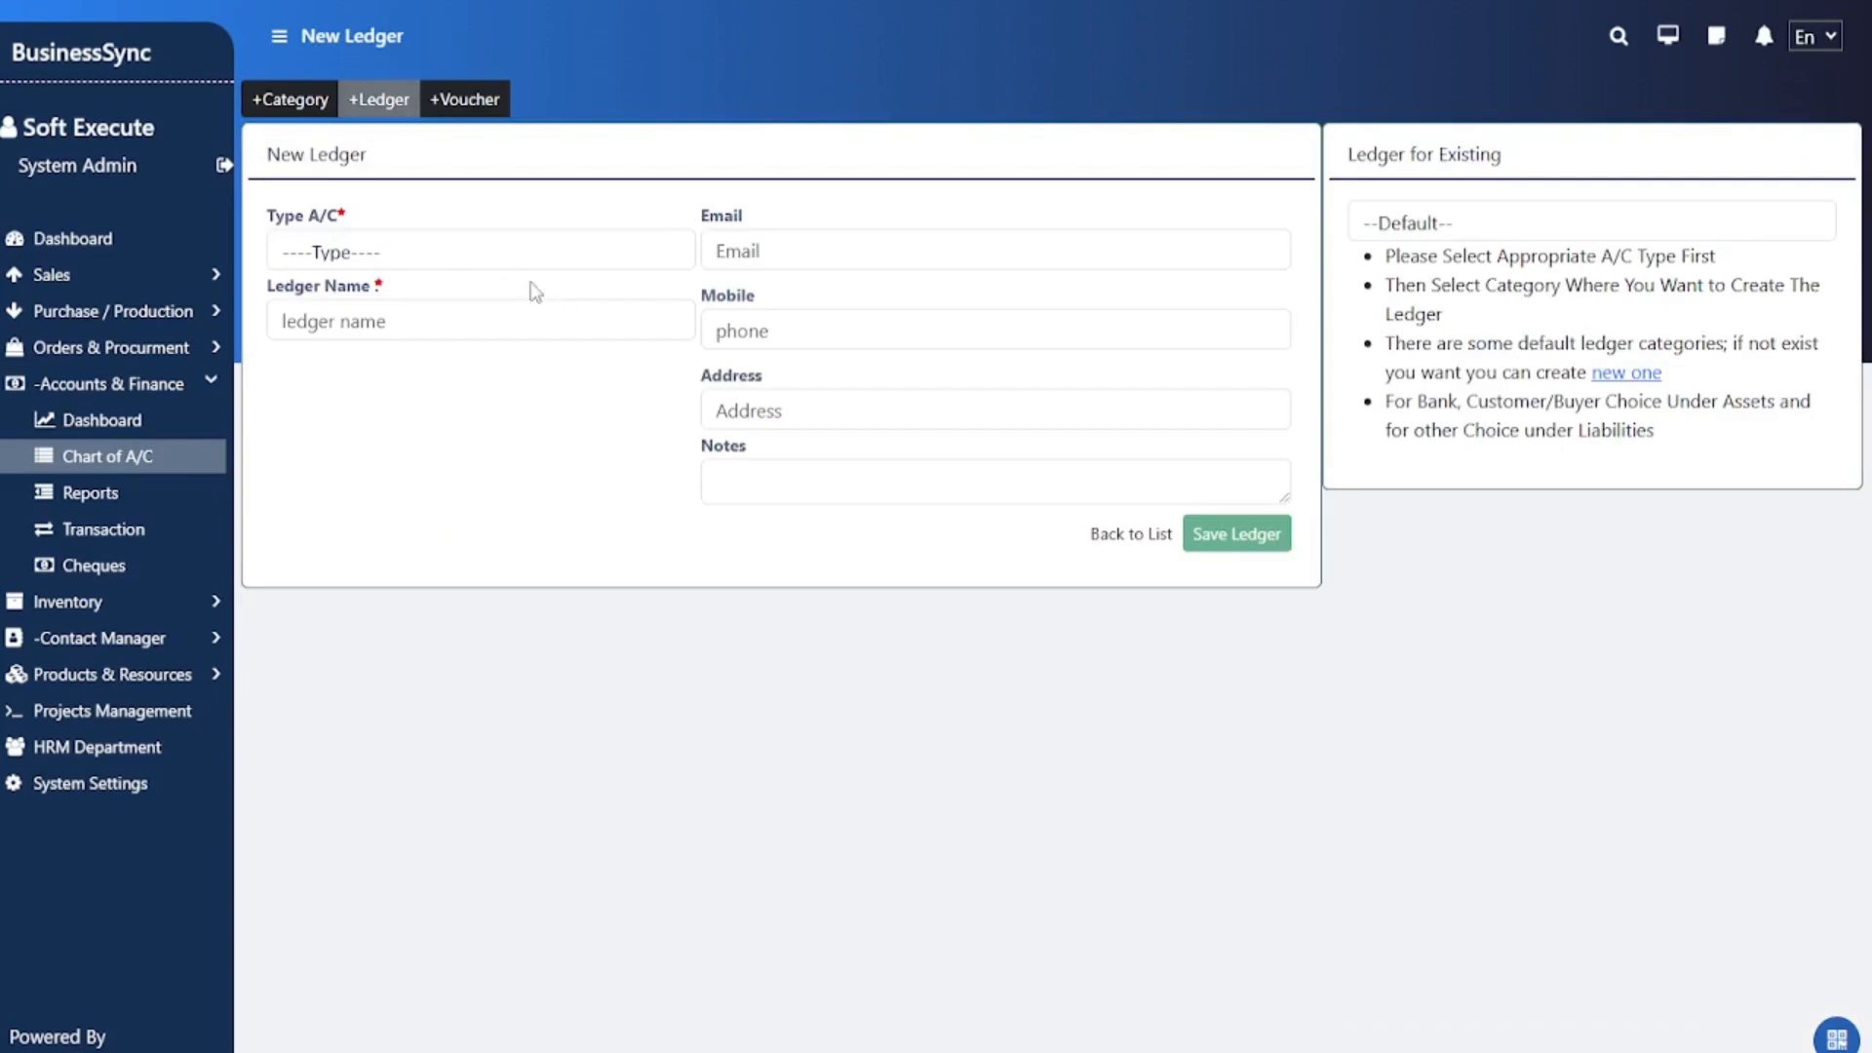
{"action": "left_click", "coordinate": [429, 255]}
{"action": "left_click", "coordinate": [370, 326]}
{"action": "left_click", "coordinate": [417, 341]}
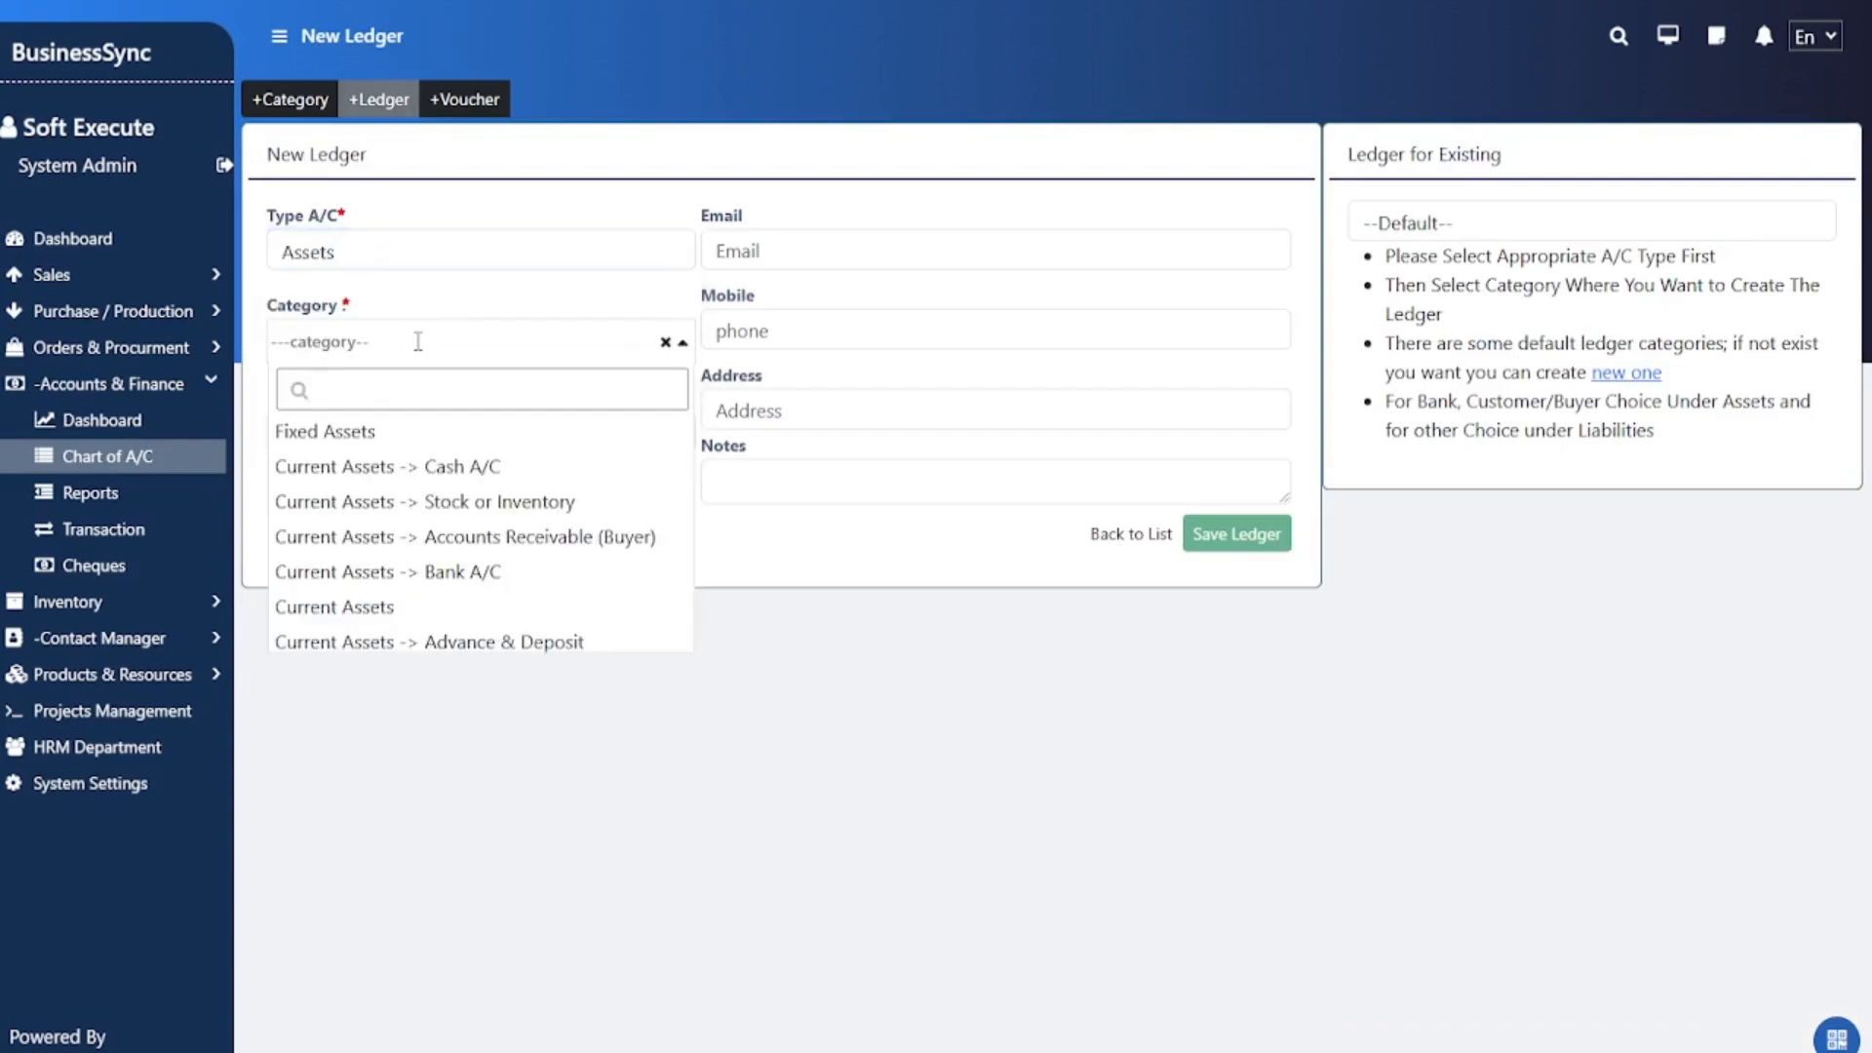
{"action": "left_click", "coordinate": [455, 573]}
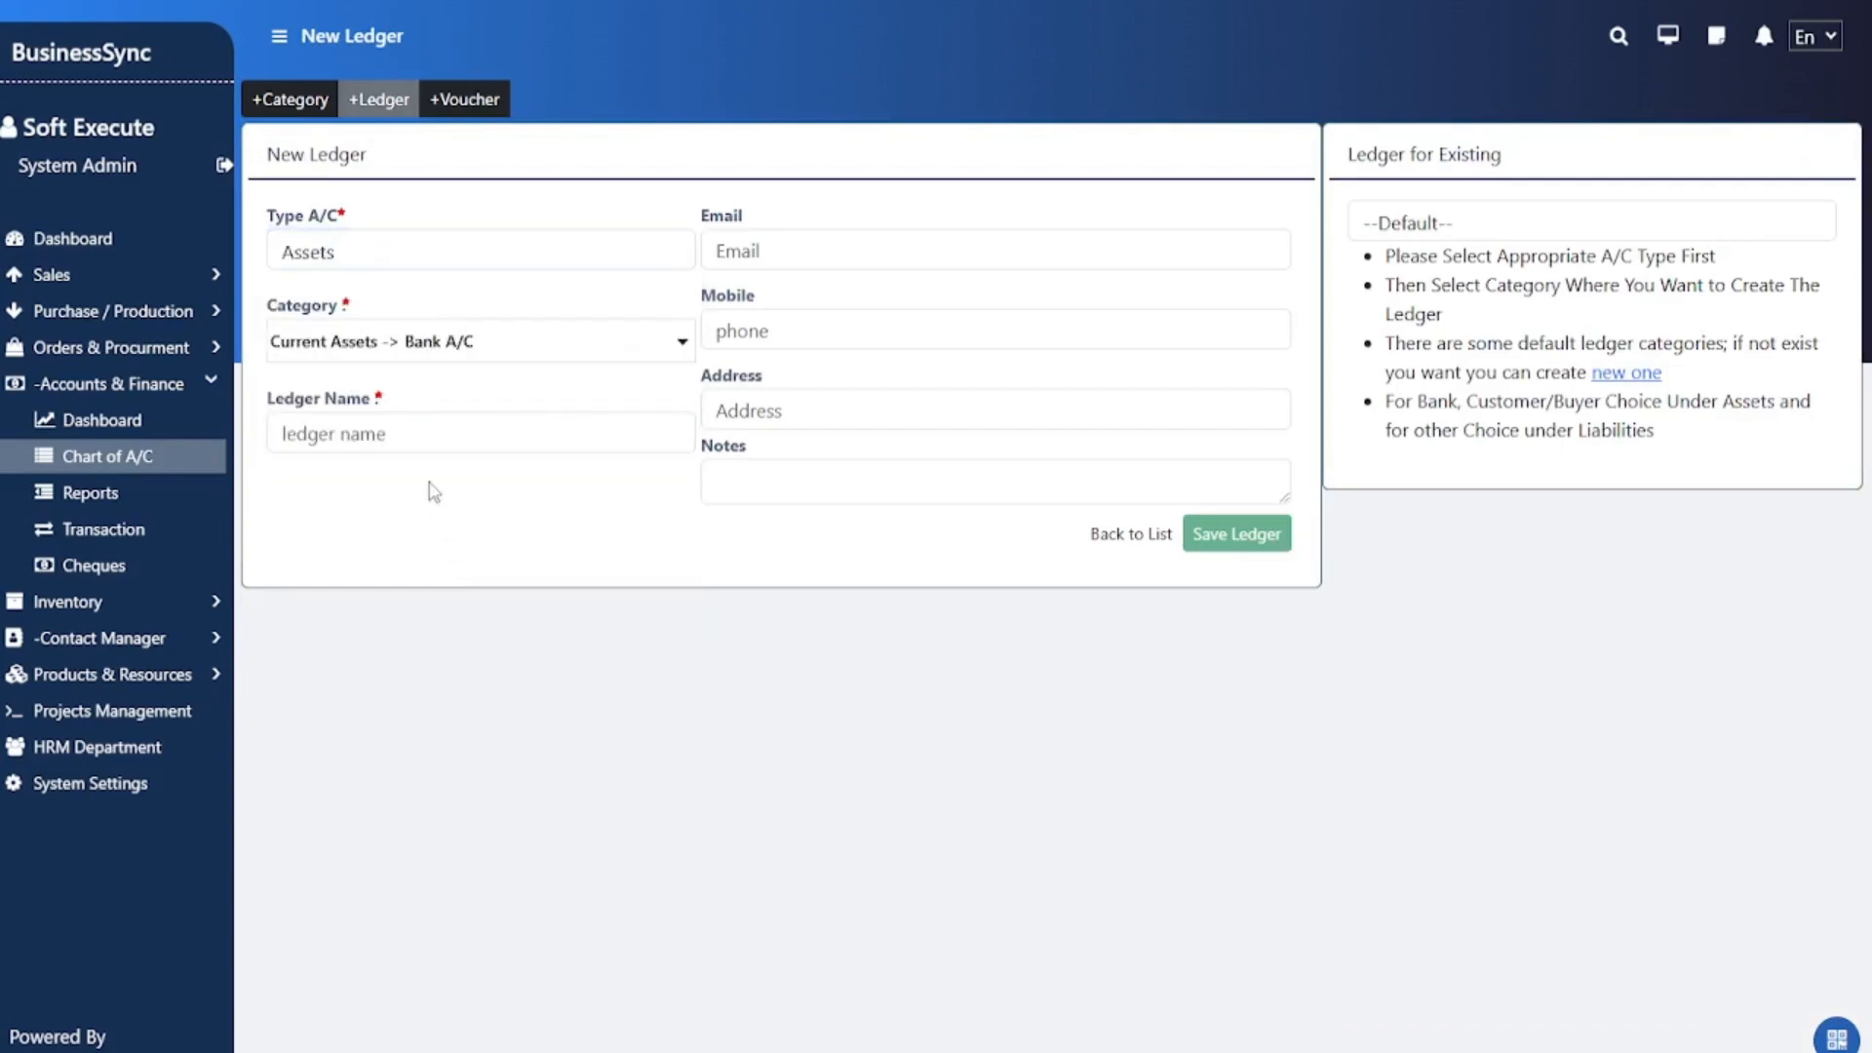
{"action": "left_click", "coordinate": [407, 433]}
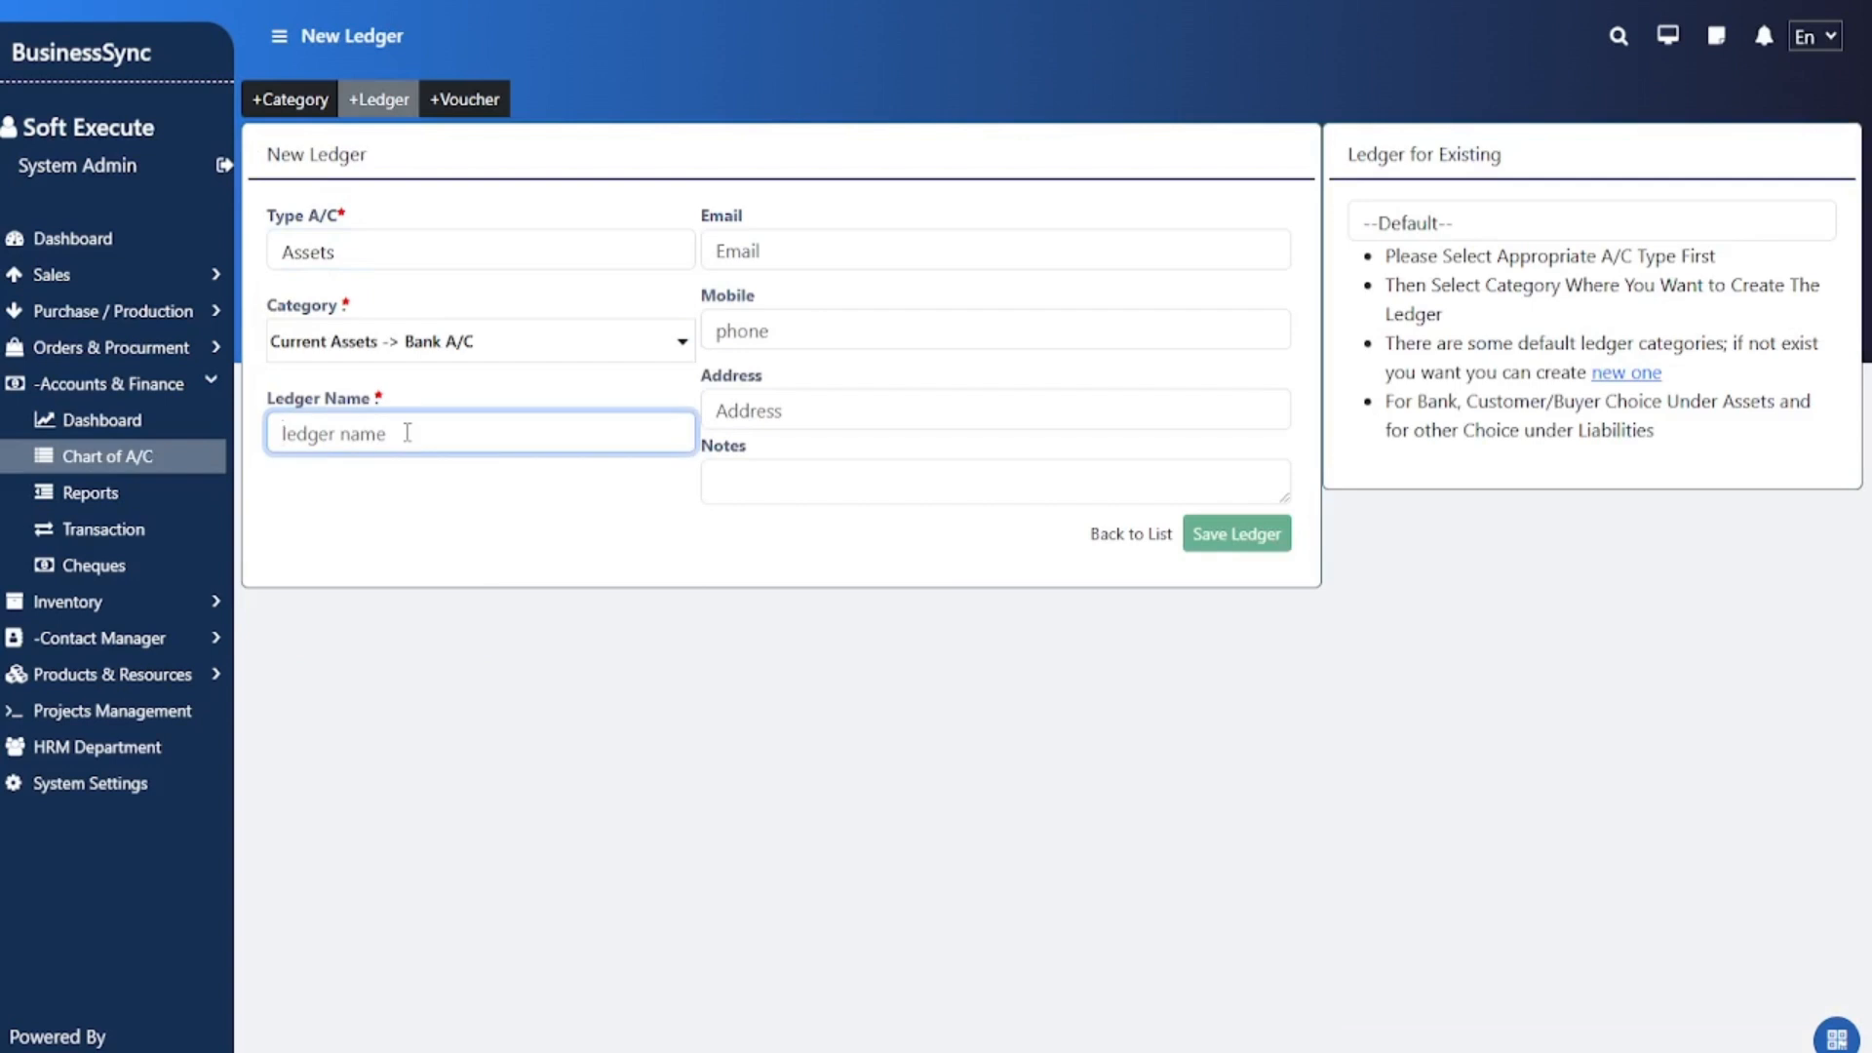
{"action": "type", "text": "My Bank"}
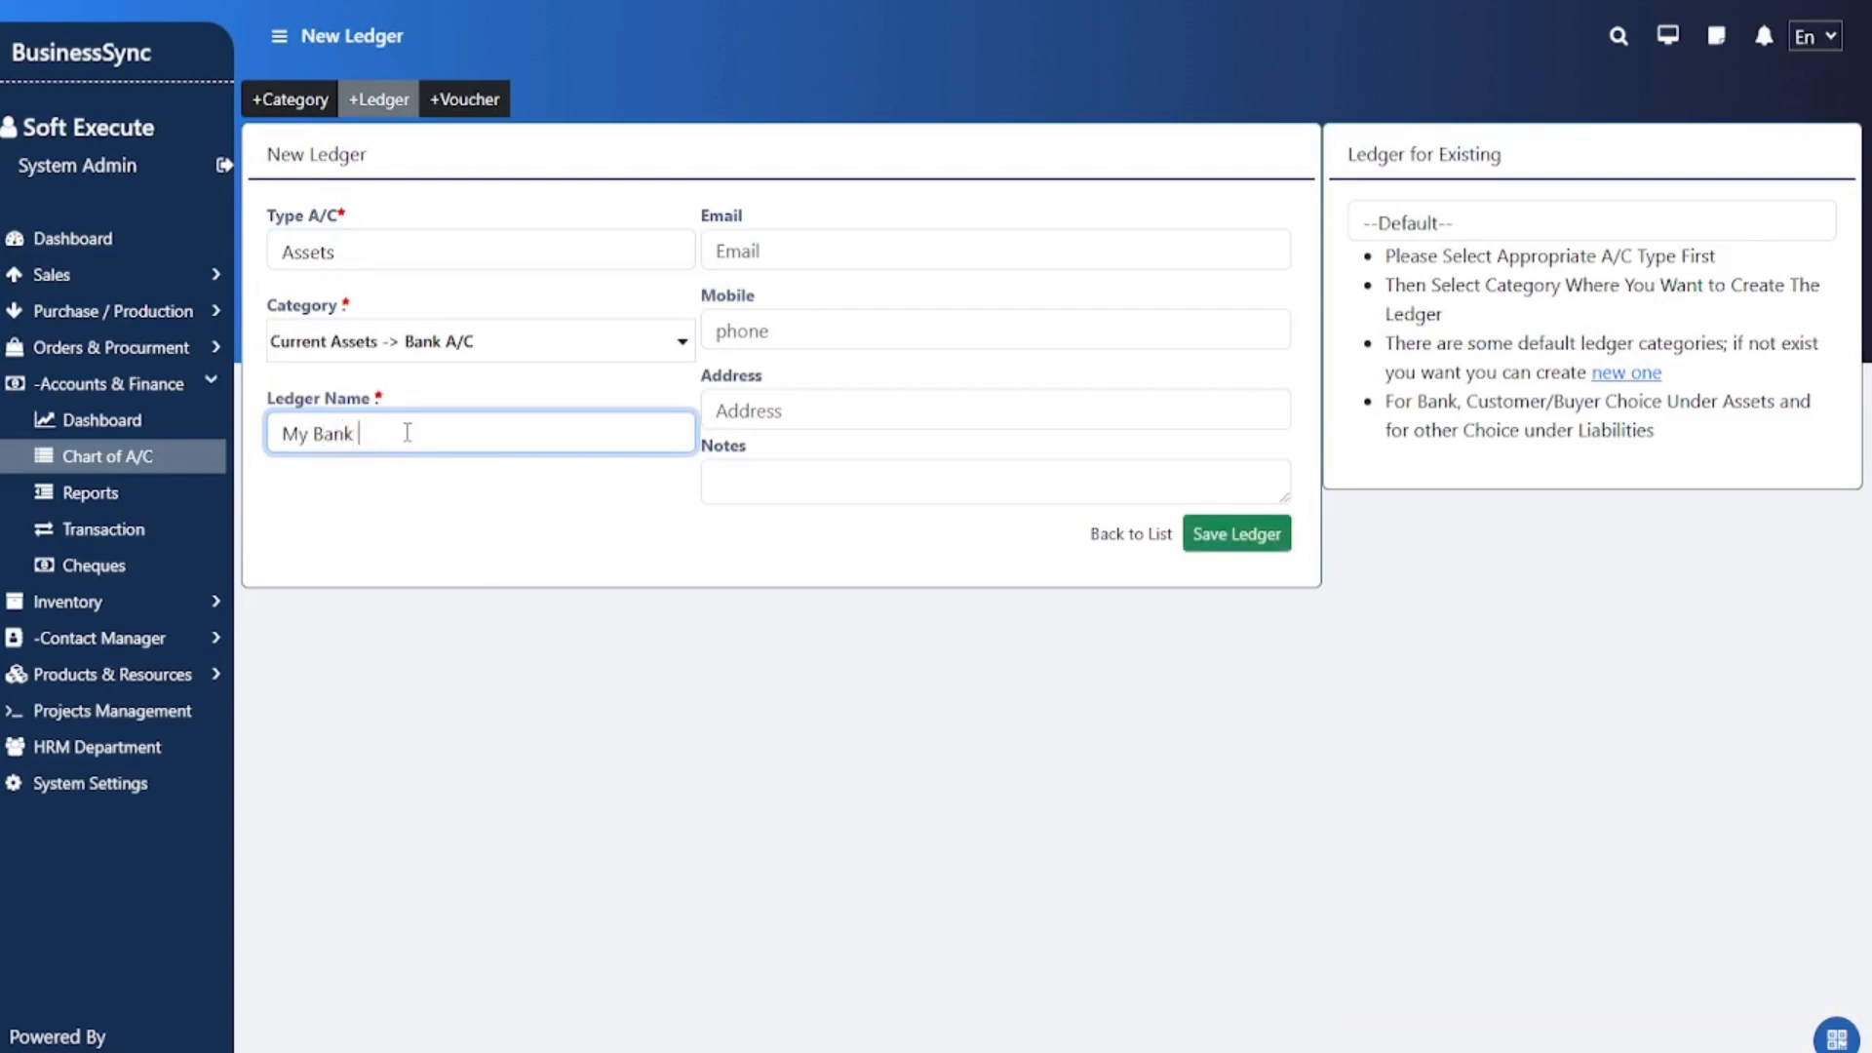
{"action": "type", "text": " Name Here"}
Step: Name the new bank ledger "National Bank LTC." and save it
{"action": "left_click", "coordinate": [458, 434]}
{"action": "key", "text": "ctrl+a"}
{"action": "type", "text": "National"}
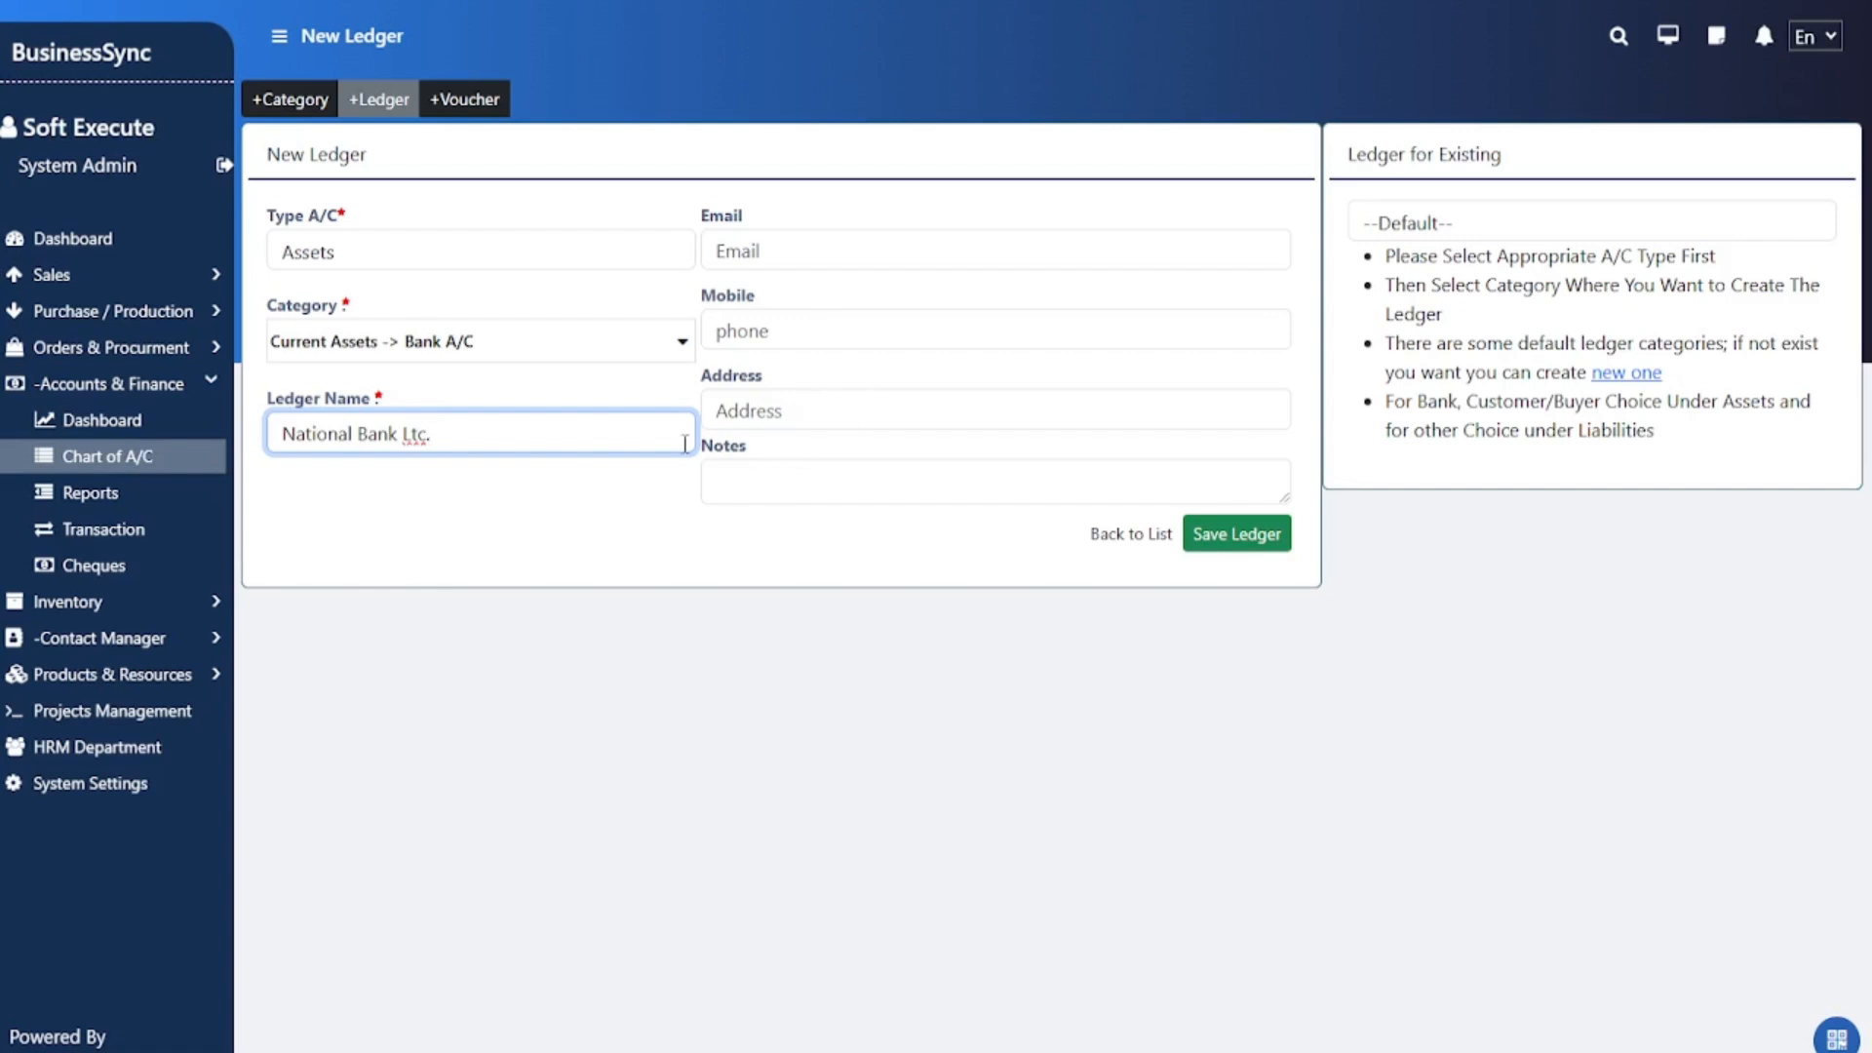
{"action": "double_click", "coordinate": [420, 433]}
{"action": "type", "text": "LTC."}
{"action": "left_click", "coordinate": [1261, 547]}
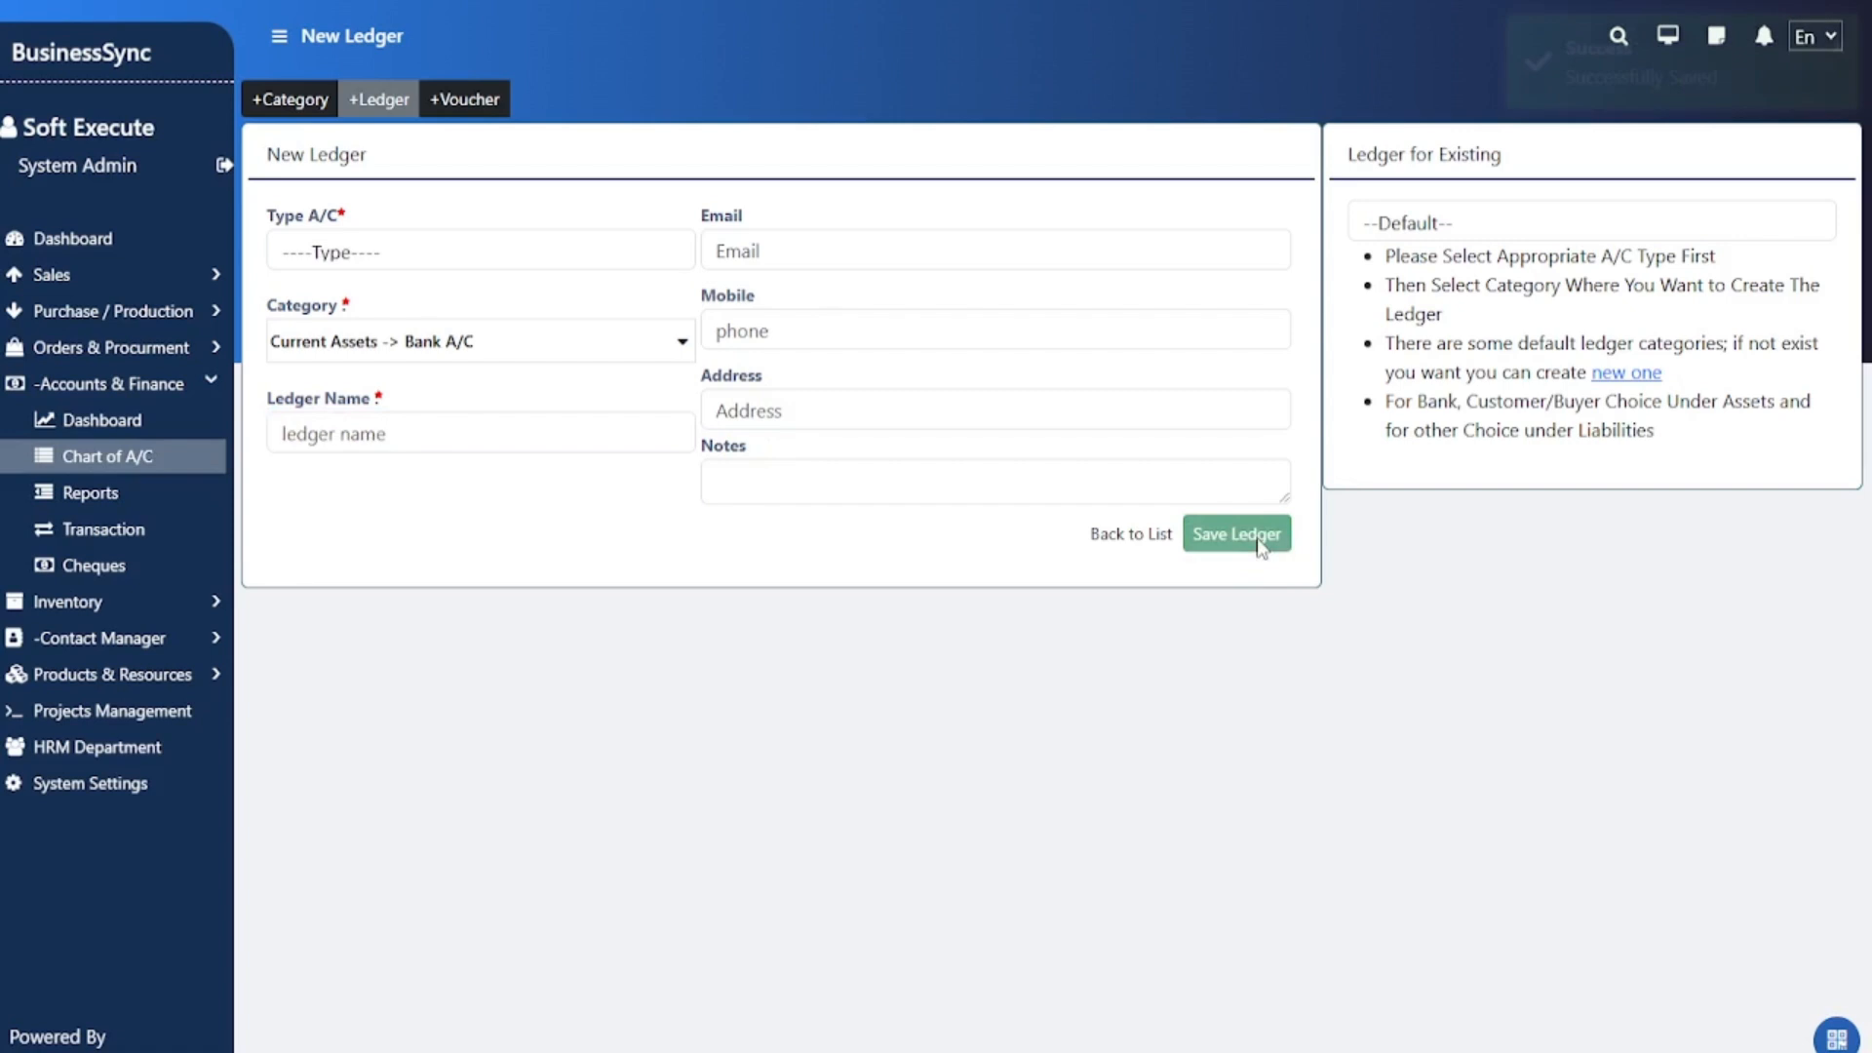
Step: Start a new cheque book for the National Bank LTC. ledger, leaving the branch as N/A
{"action": "left_click", "coordinate": [105, 568]}
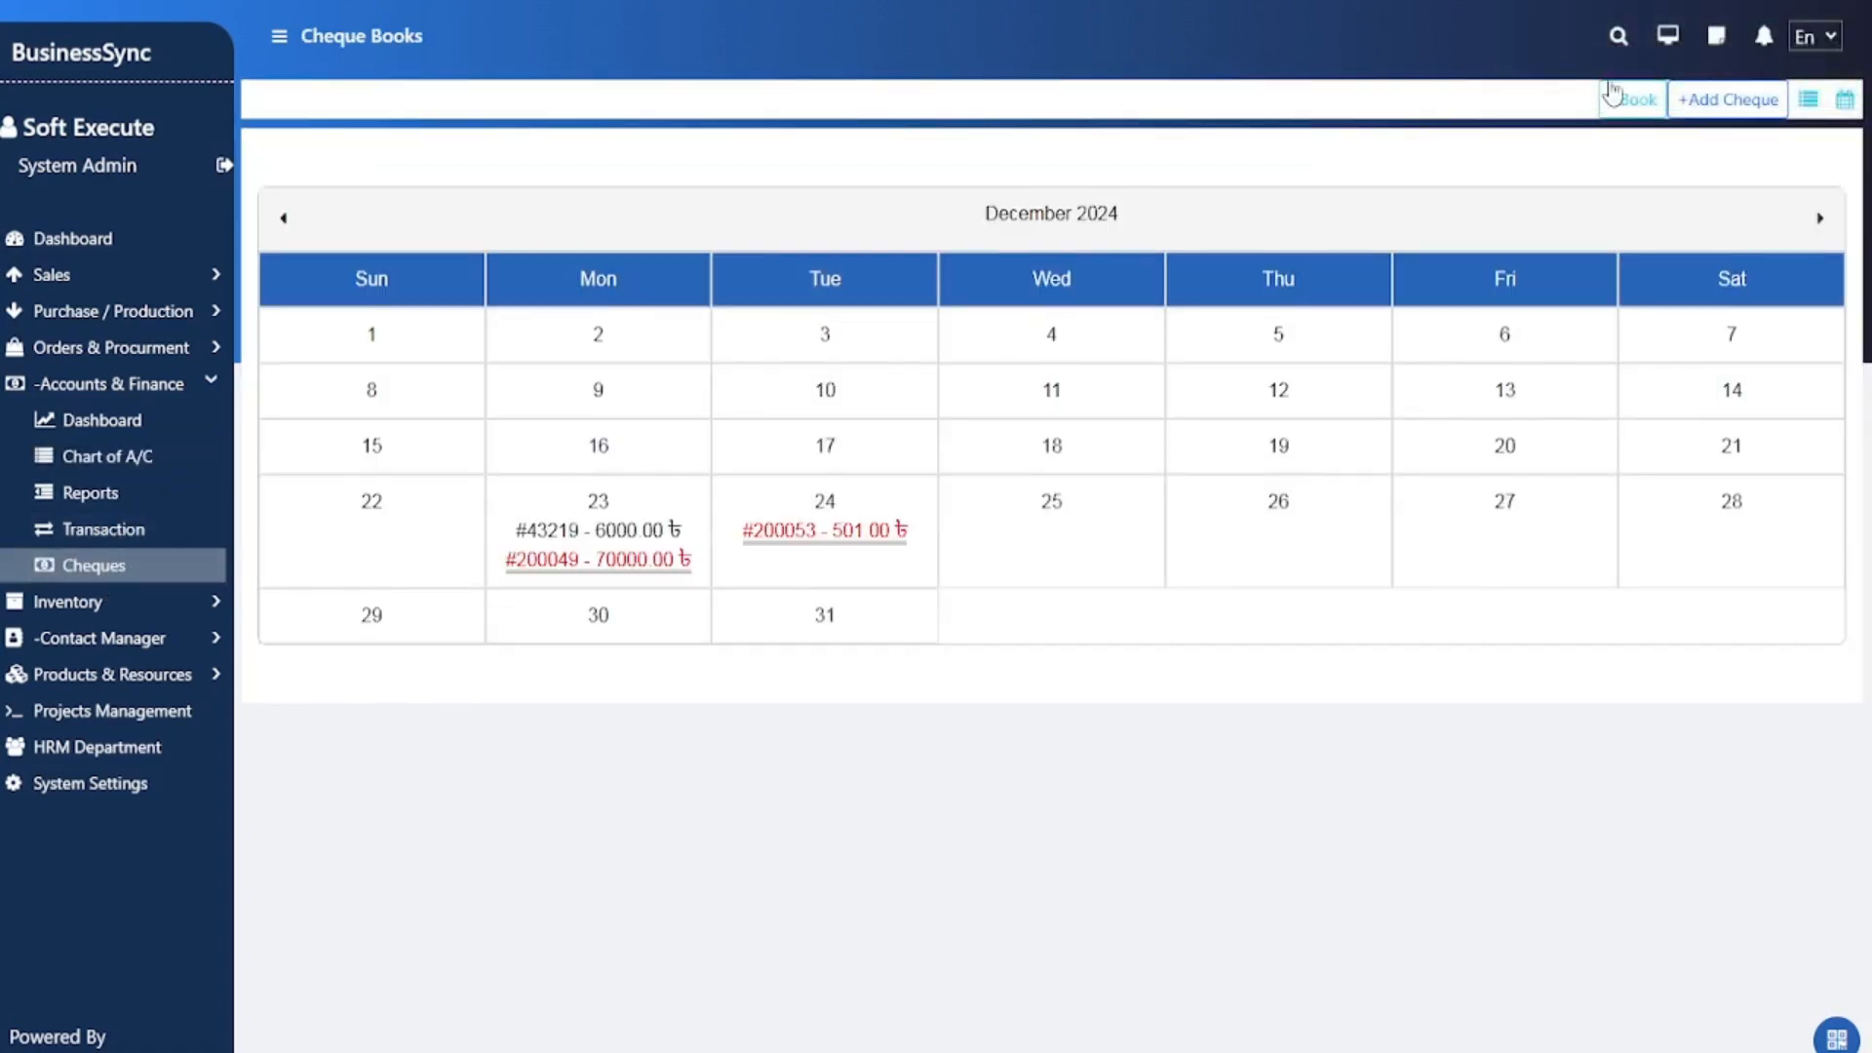
{"action": "left_click", "coordinate": [1648, 101]}
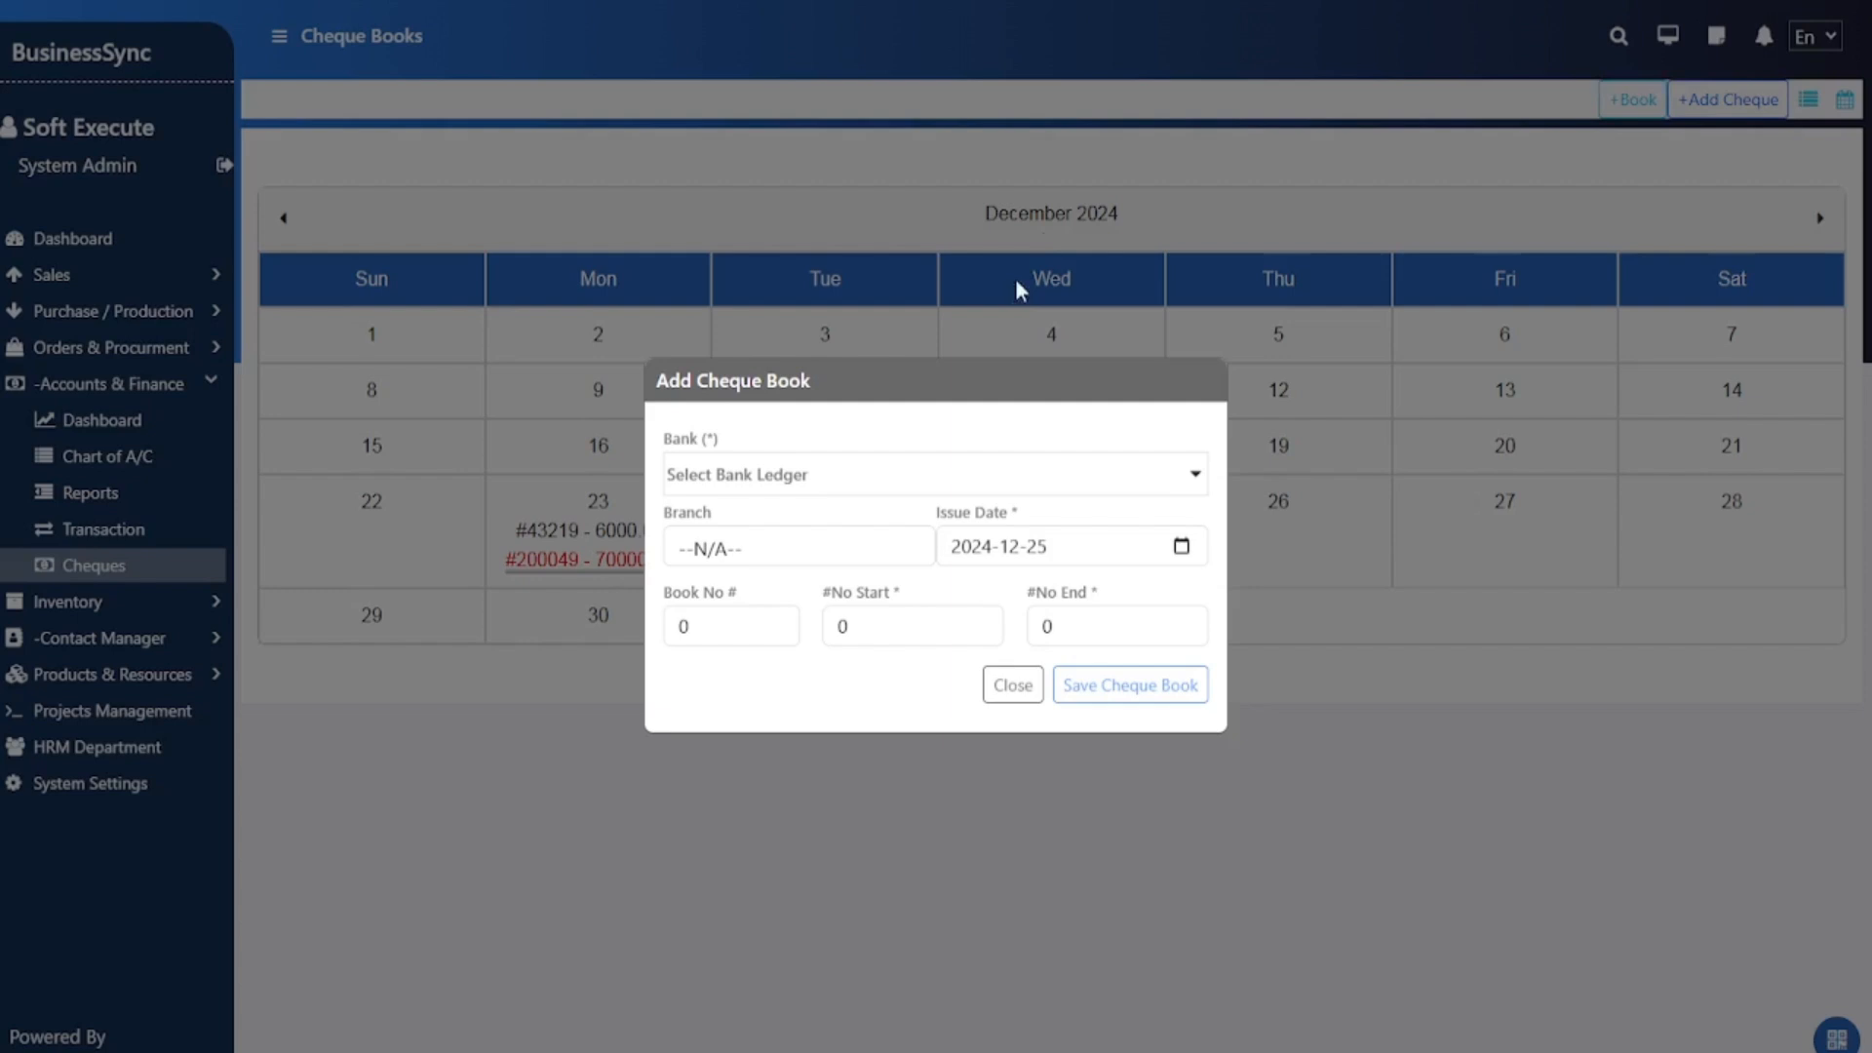
{"action": "left_click", "coordinate": [759, 473]}
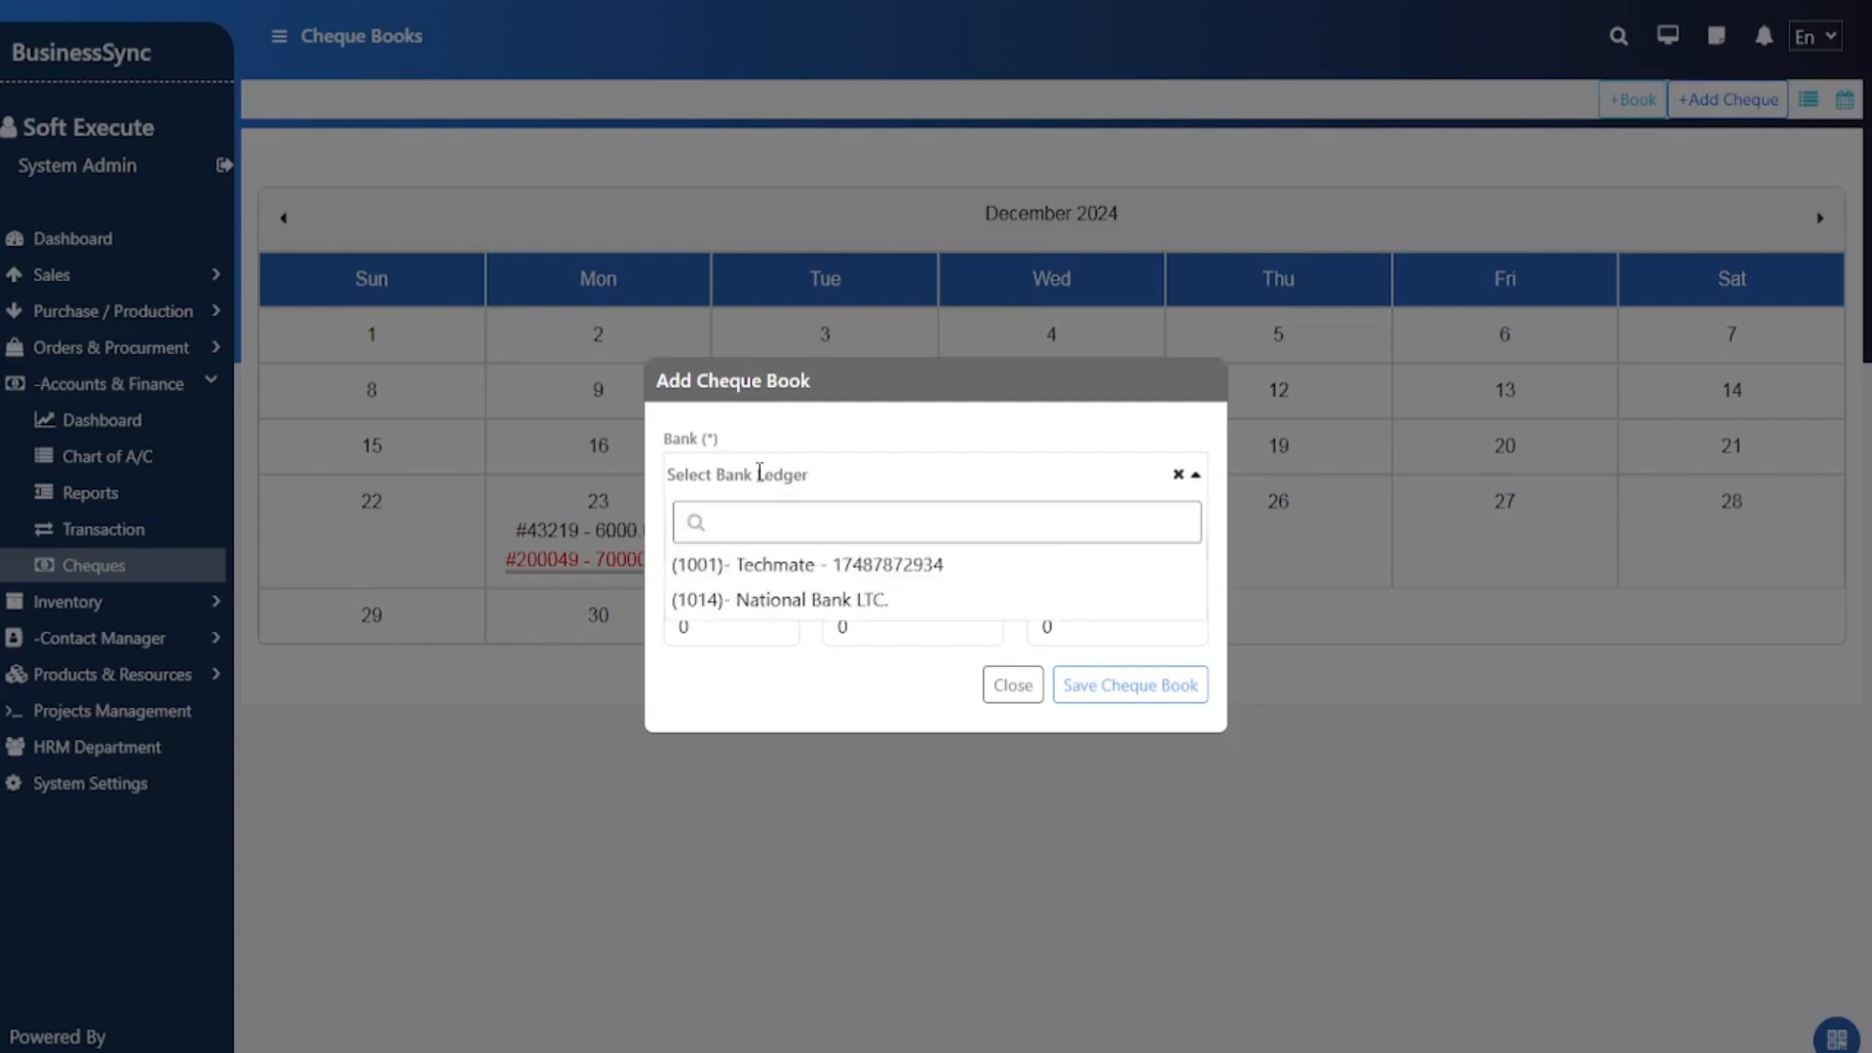
{"action": "left_click", "coordinate": [812, 601]}
{"action": "left_click", "coordinate": [825, 542]}
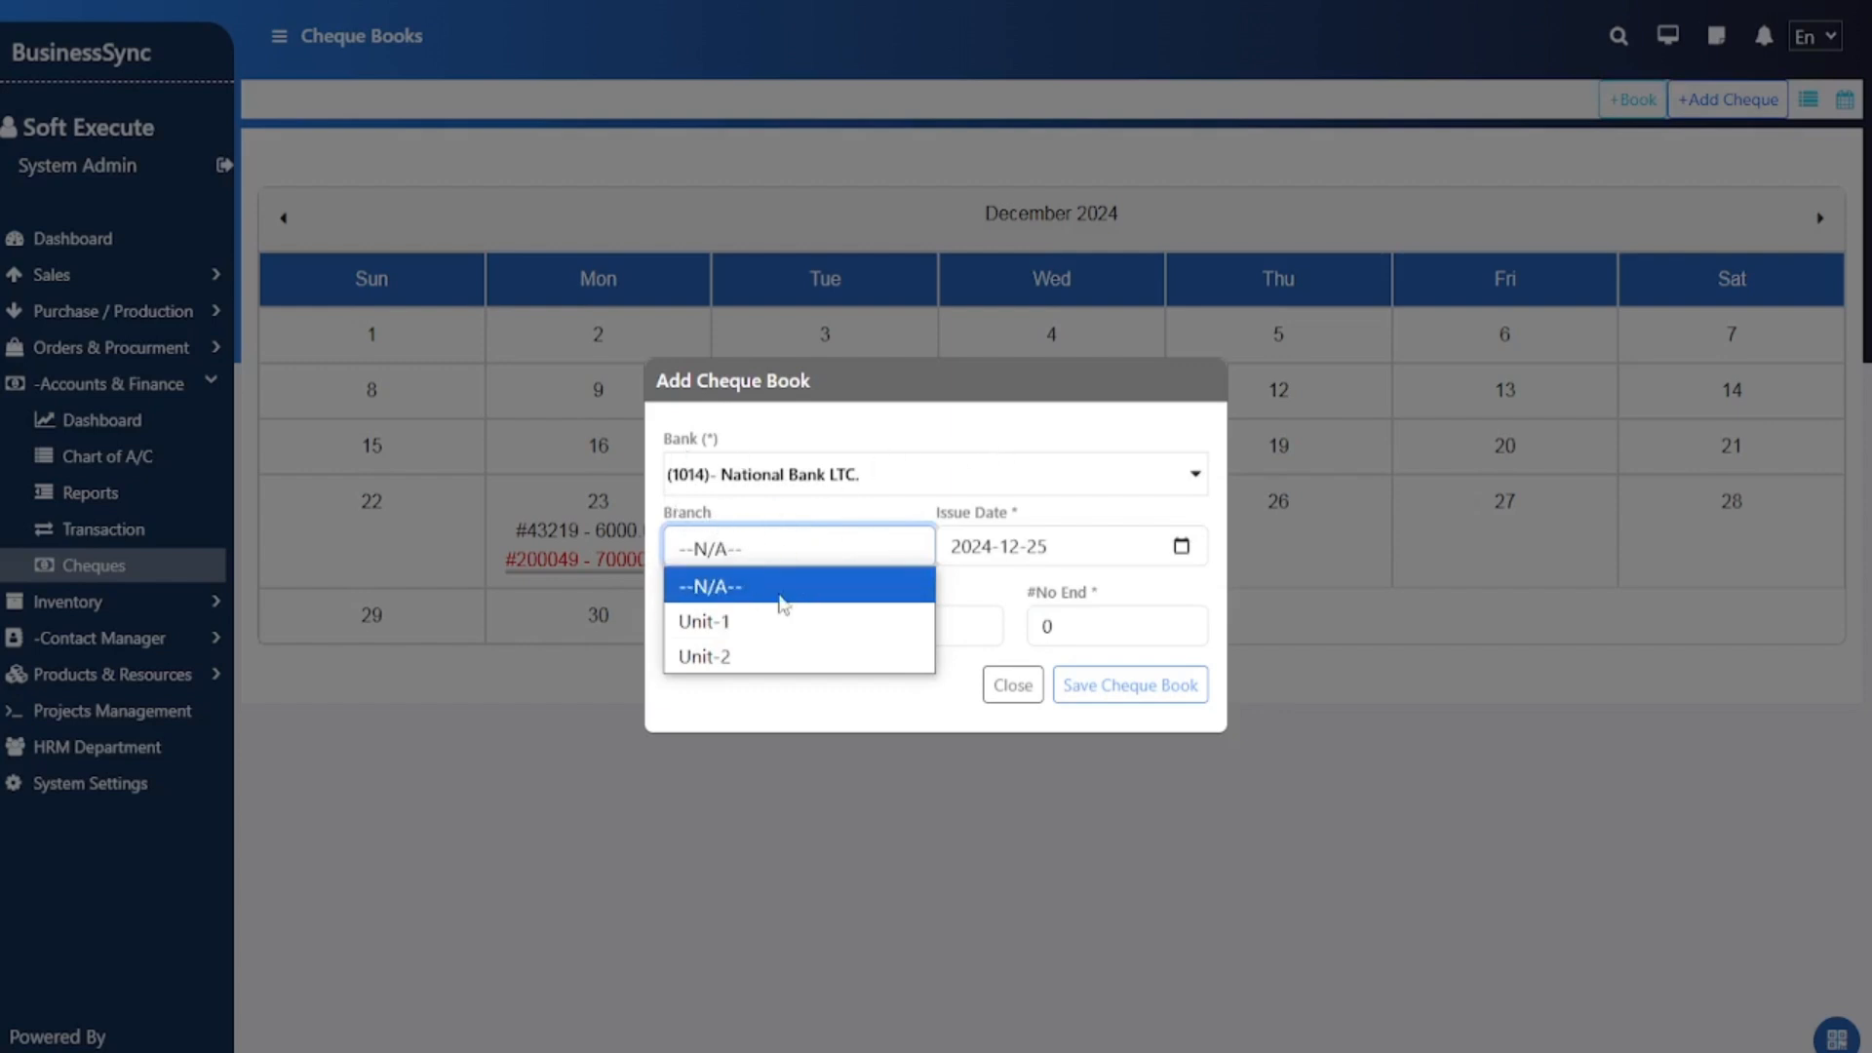
{"action": "left_click", "coordinate": [767, 549]}
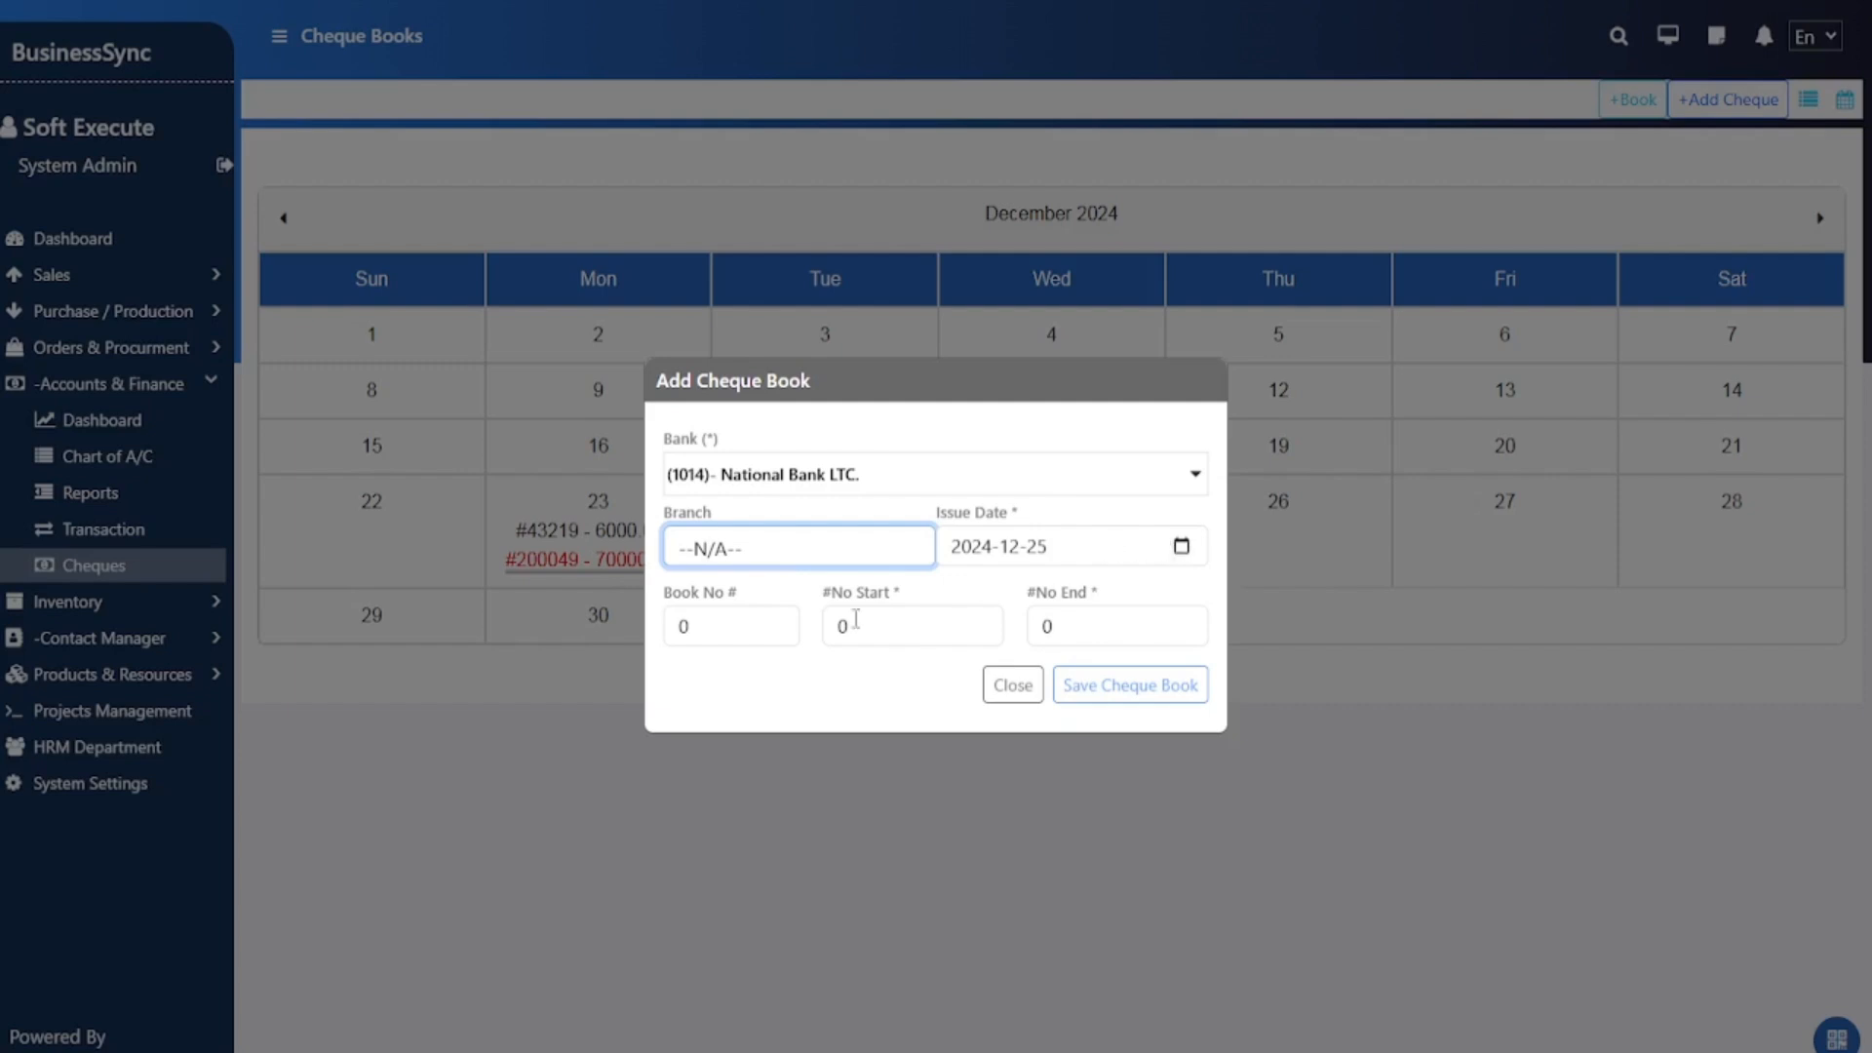
Step: Set the cheque book number to 01 and its starting cheque number to 76538172
{"action": "double_click", "coordinate": [726, 629]}
{"action": "type", "text": "01"}
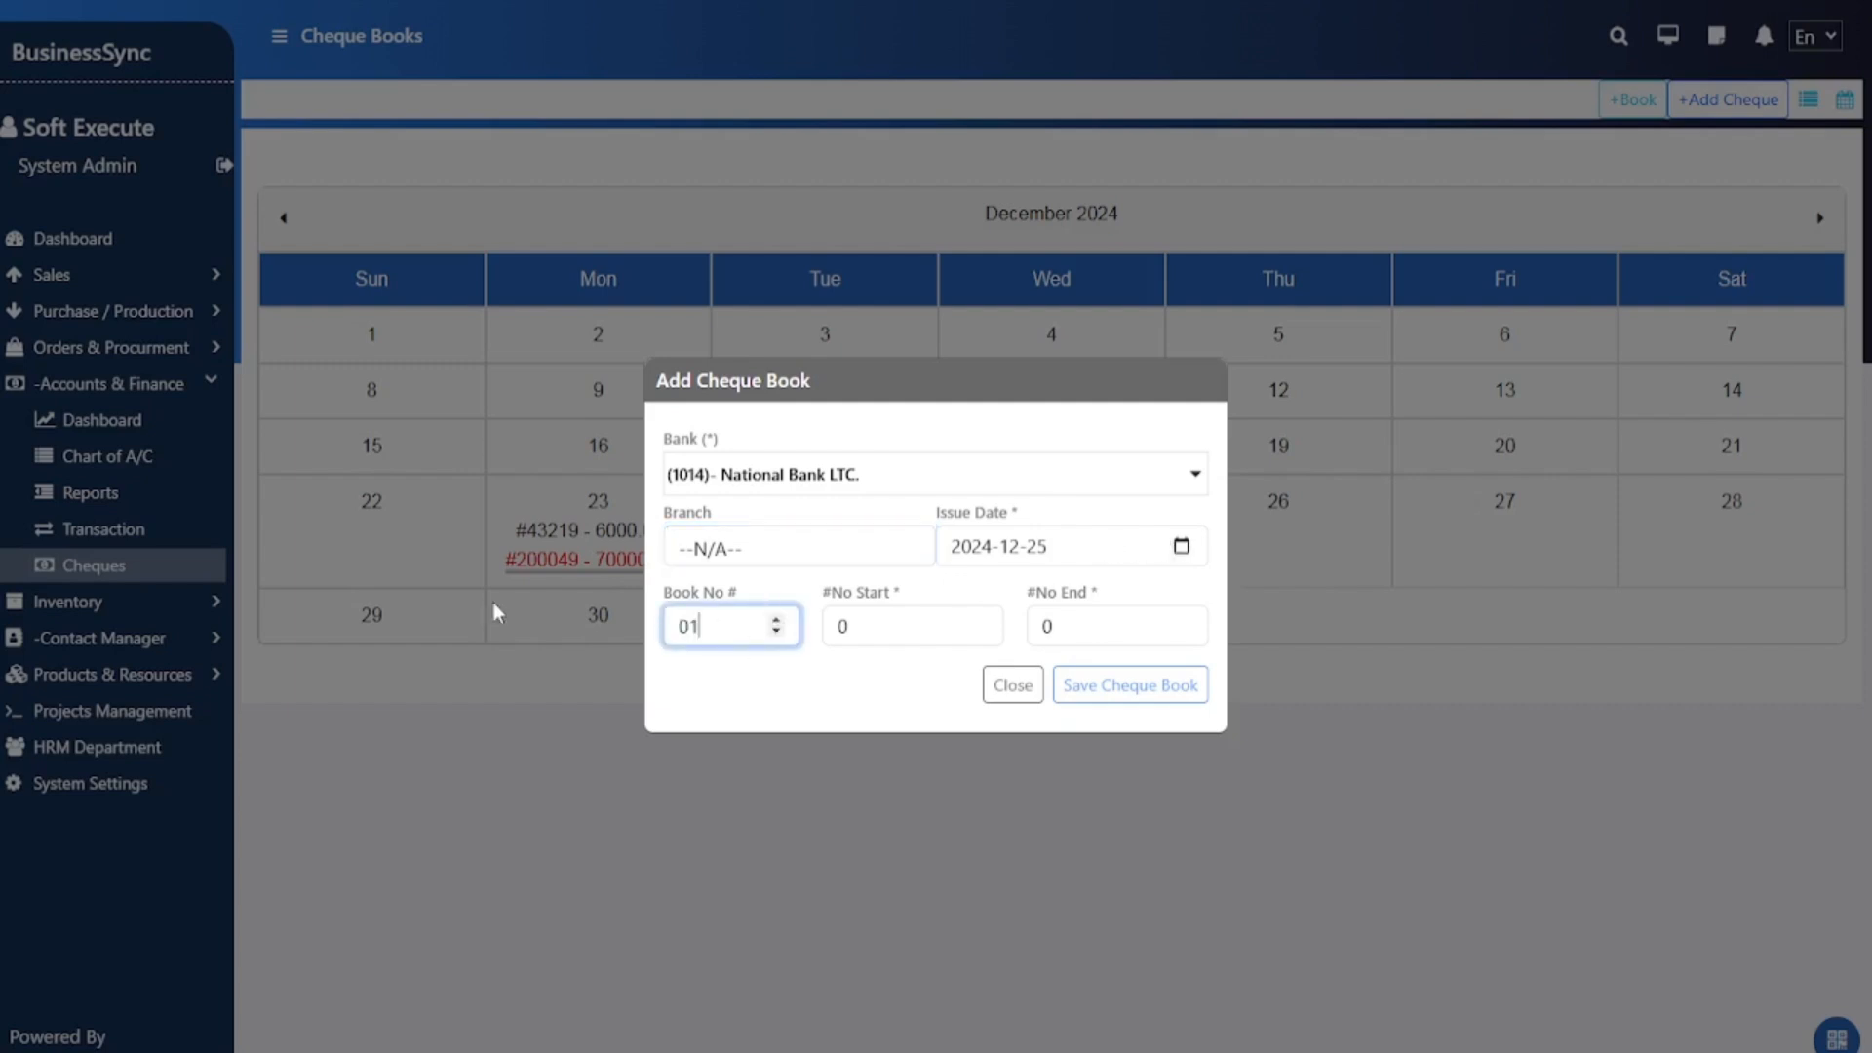
{"action": "left_click", "coordinate": [880, 625]}
{"action": "double_click", "coordinate": [880, 625]}
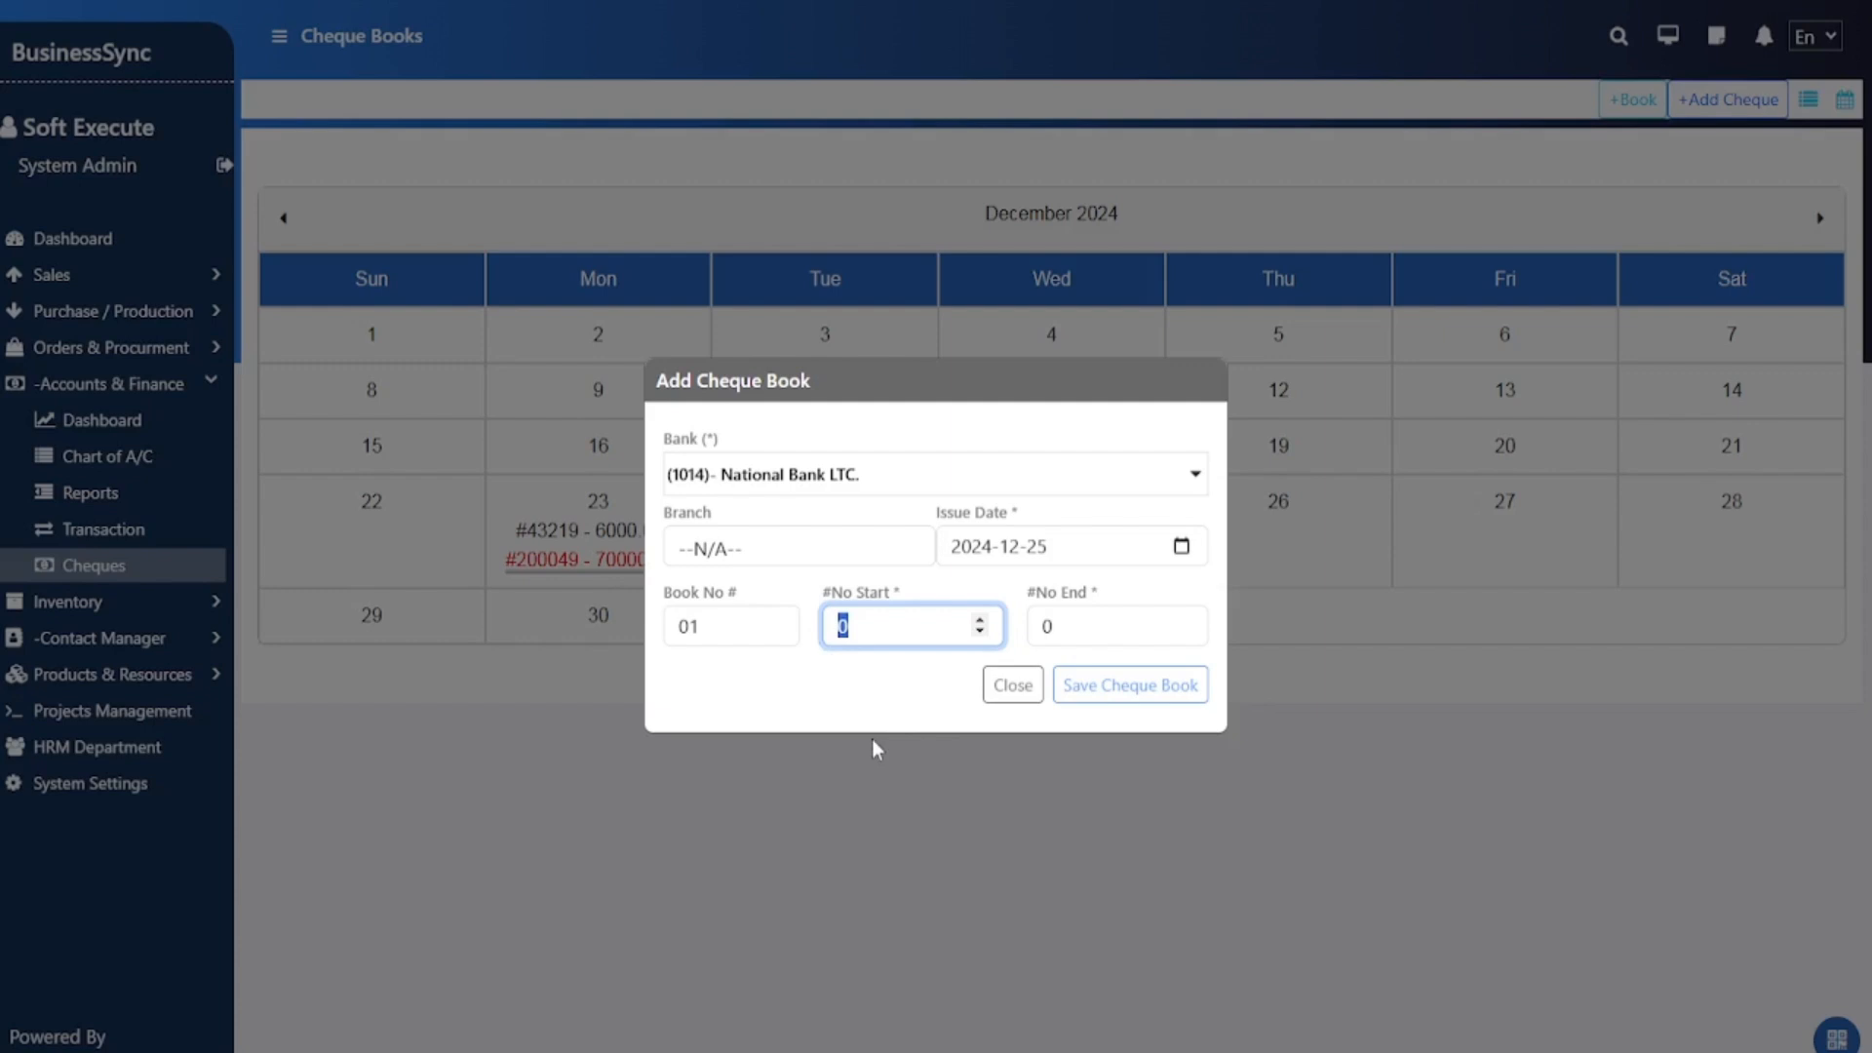
{"action": "type", "text": "76538172"}
Step: Copy the starting cheque number into the ending number and adjust it to 76538190
{"action": "left_click_drag", "start_coordinate": [931, 629], "coordinate": [778, 629]}
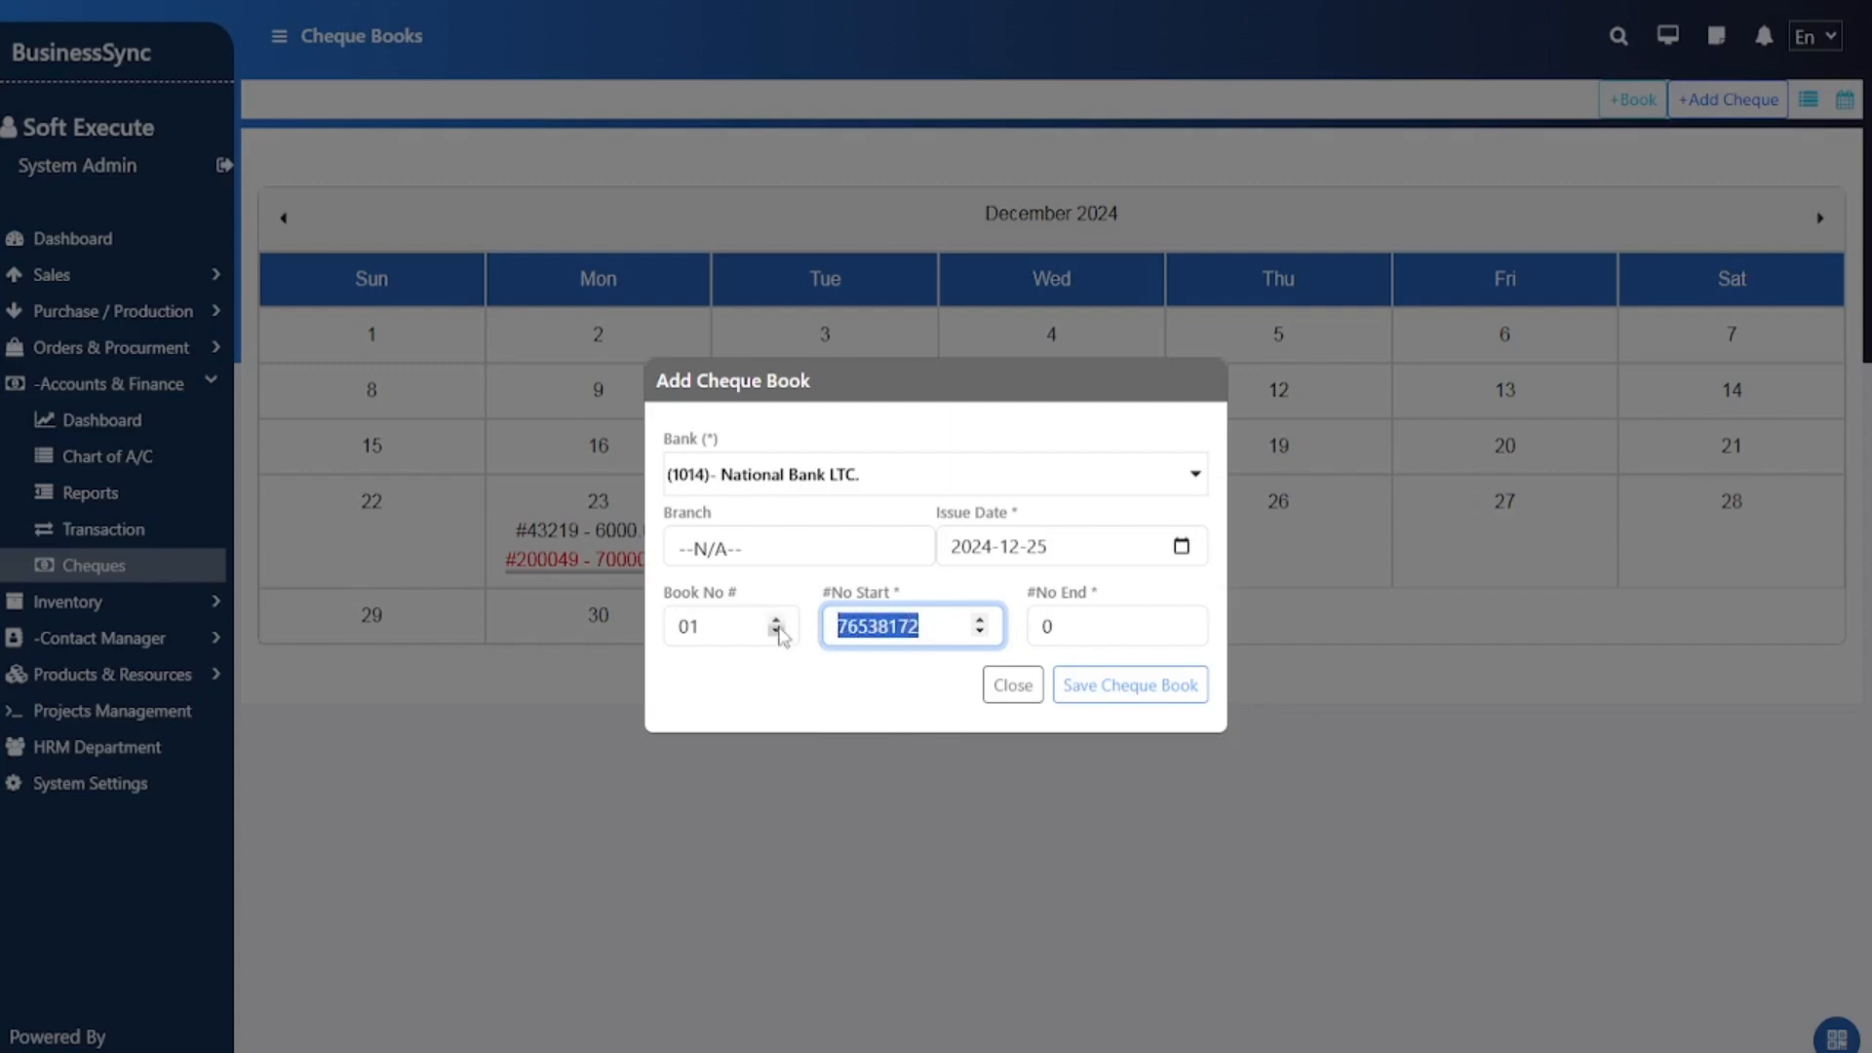
{"action": "key", "text": "ctrl+c"}
{"action": "double_click", "coordinate": [1047, 626]}
{"action": "key", "text": "ctrl+v"}
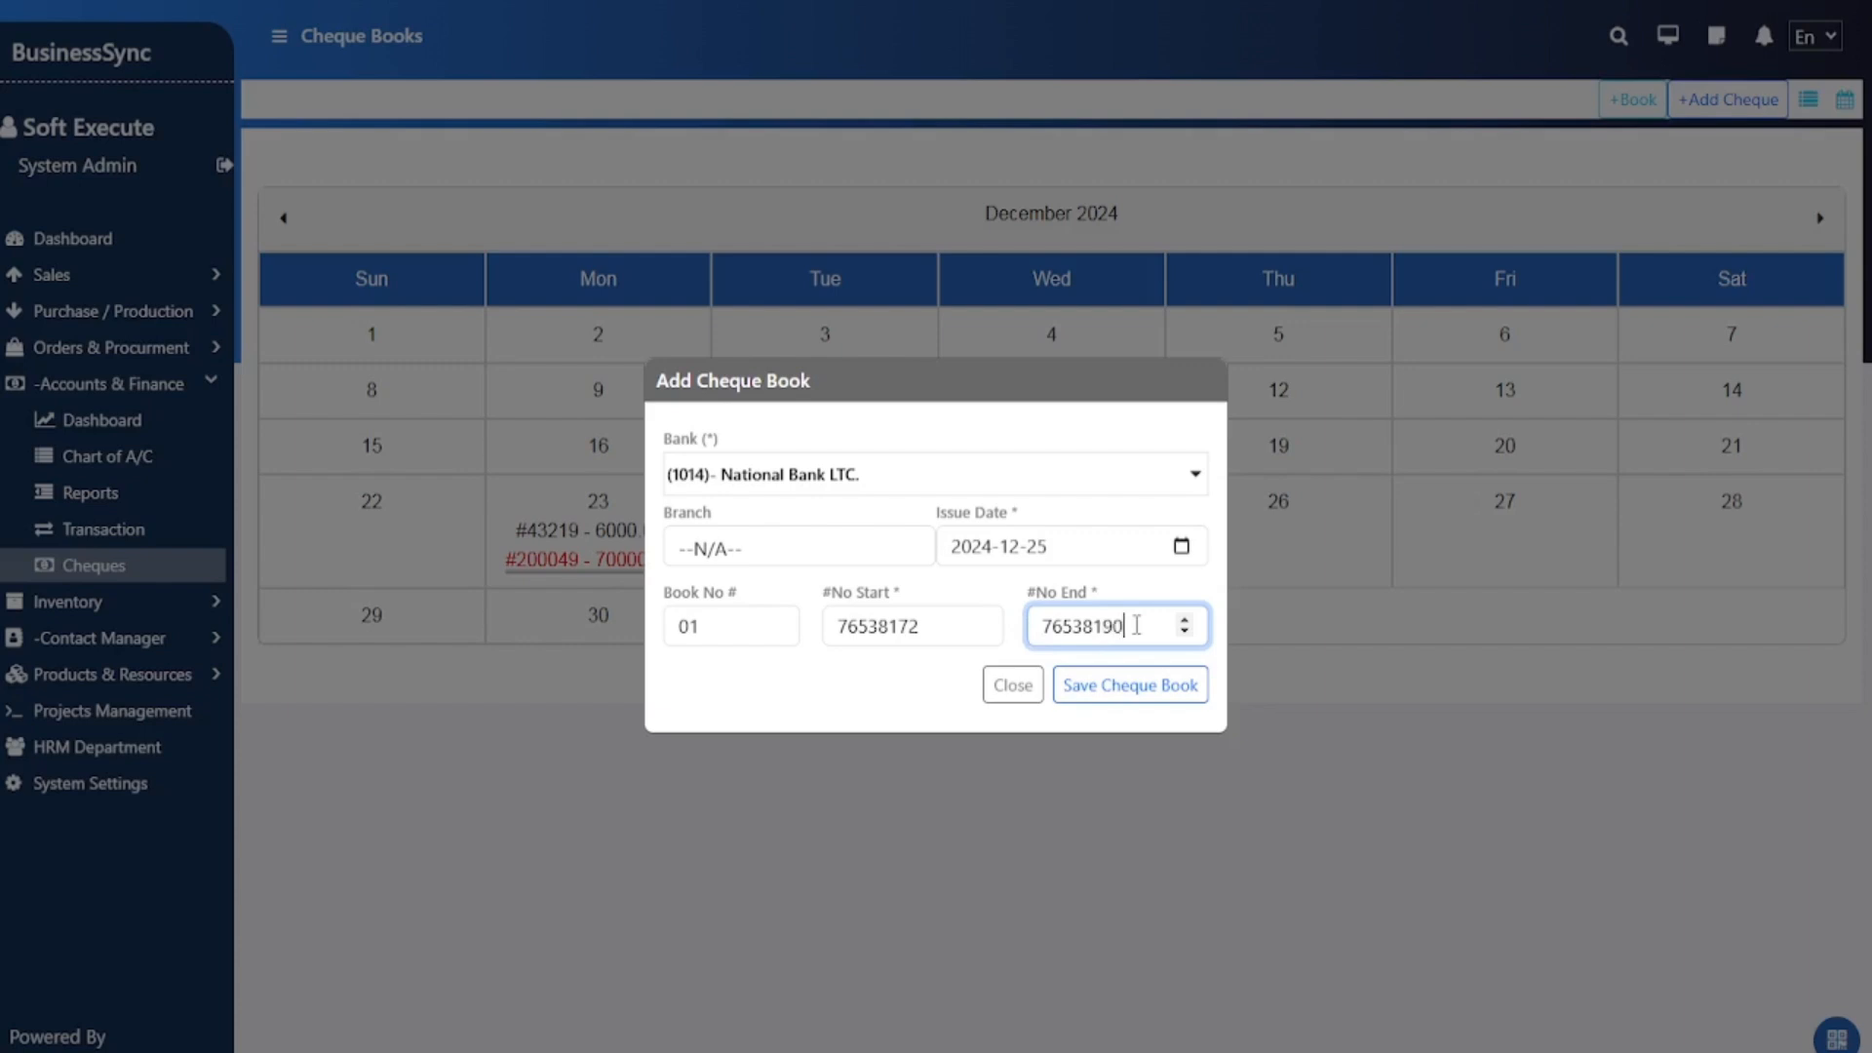
Step: Save the cheque book with issue date 2024-12-25 and close its form
{"action": "left_click", "coordinate": [1129, 689]}
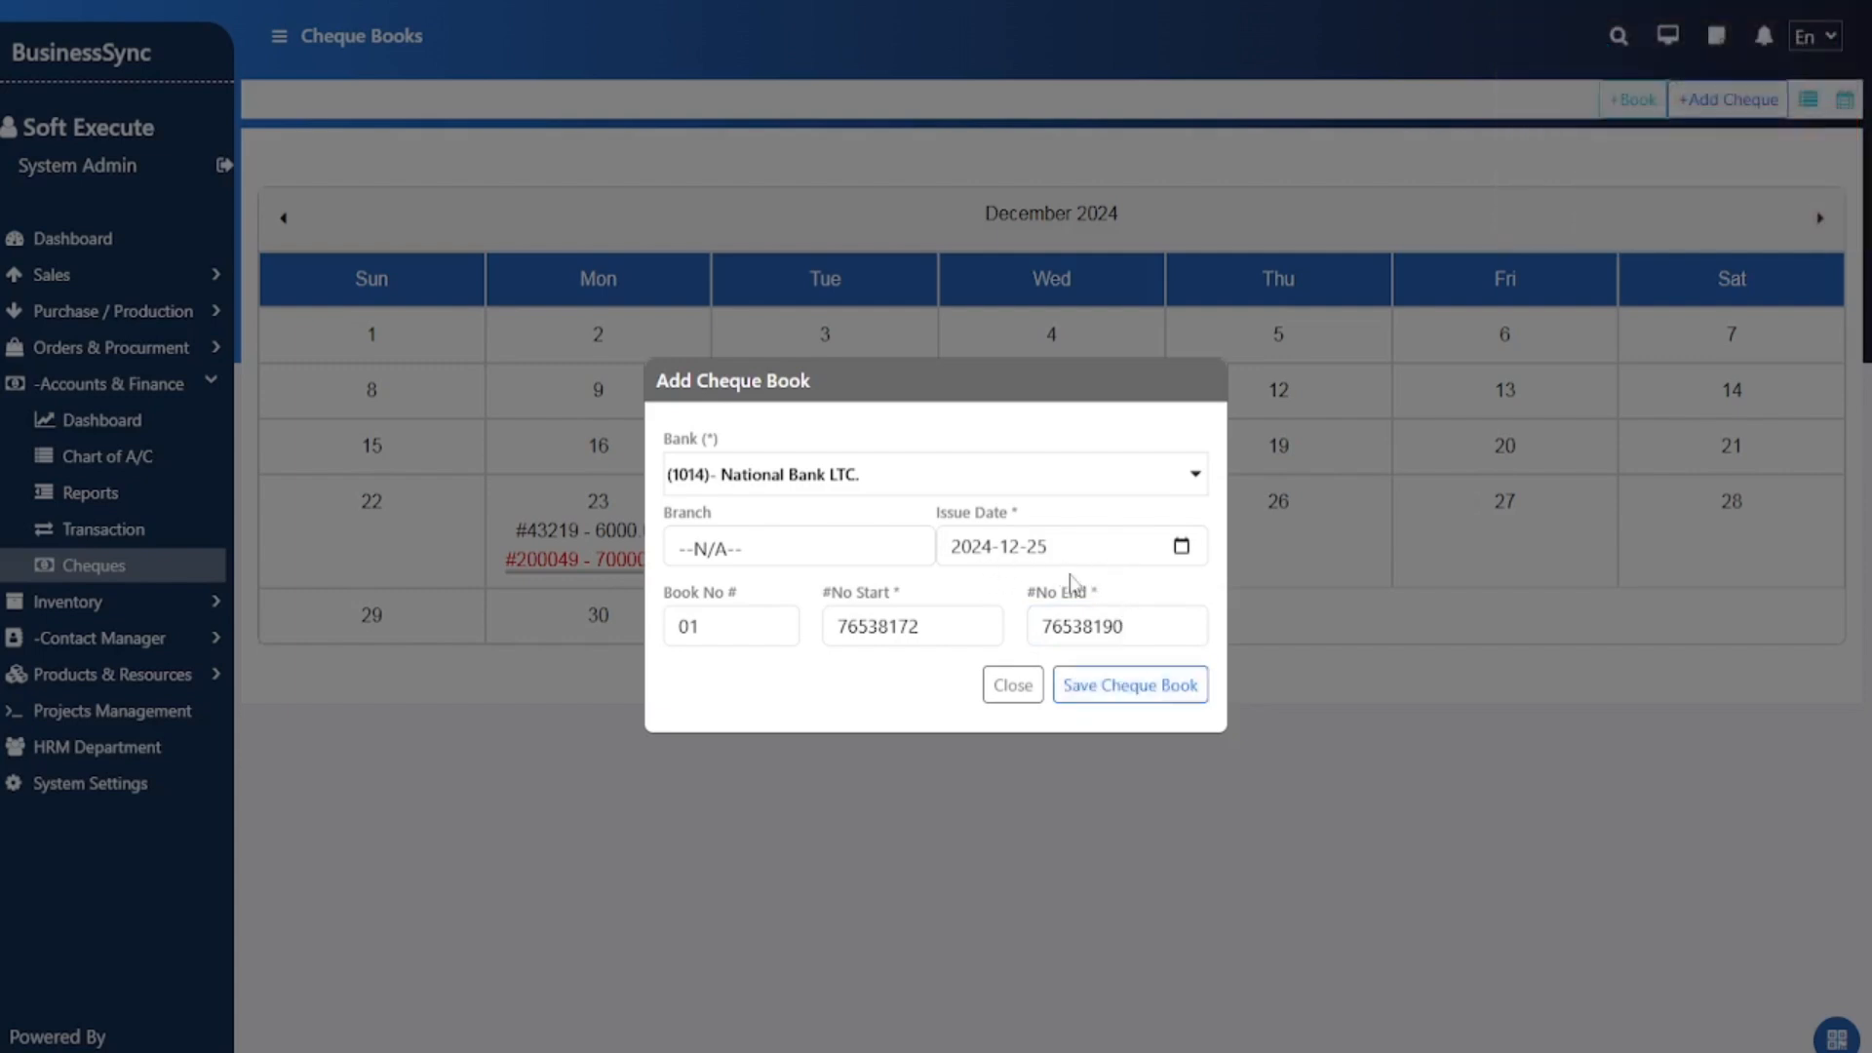
{"action": "left_click", "coordinate": [1180, 548]}
{"action": "left_click", "coordinate": [1030, 773]}
{"action": "left_click", "coordinate": [1088, 695]}
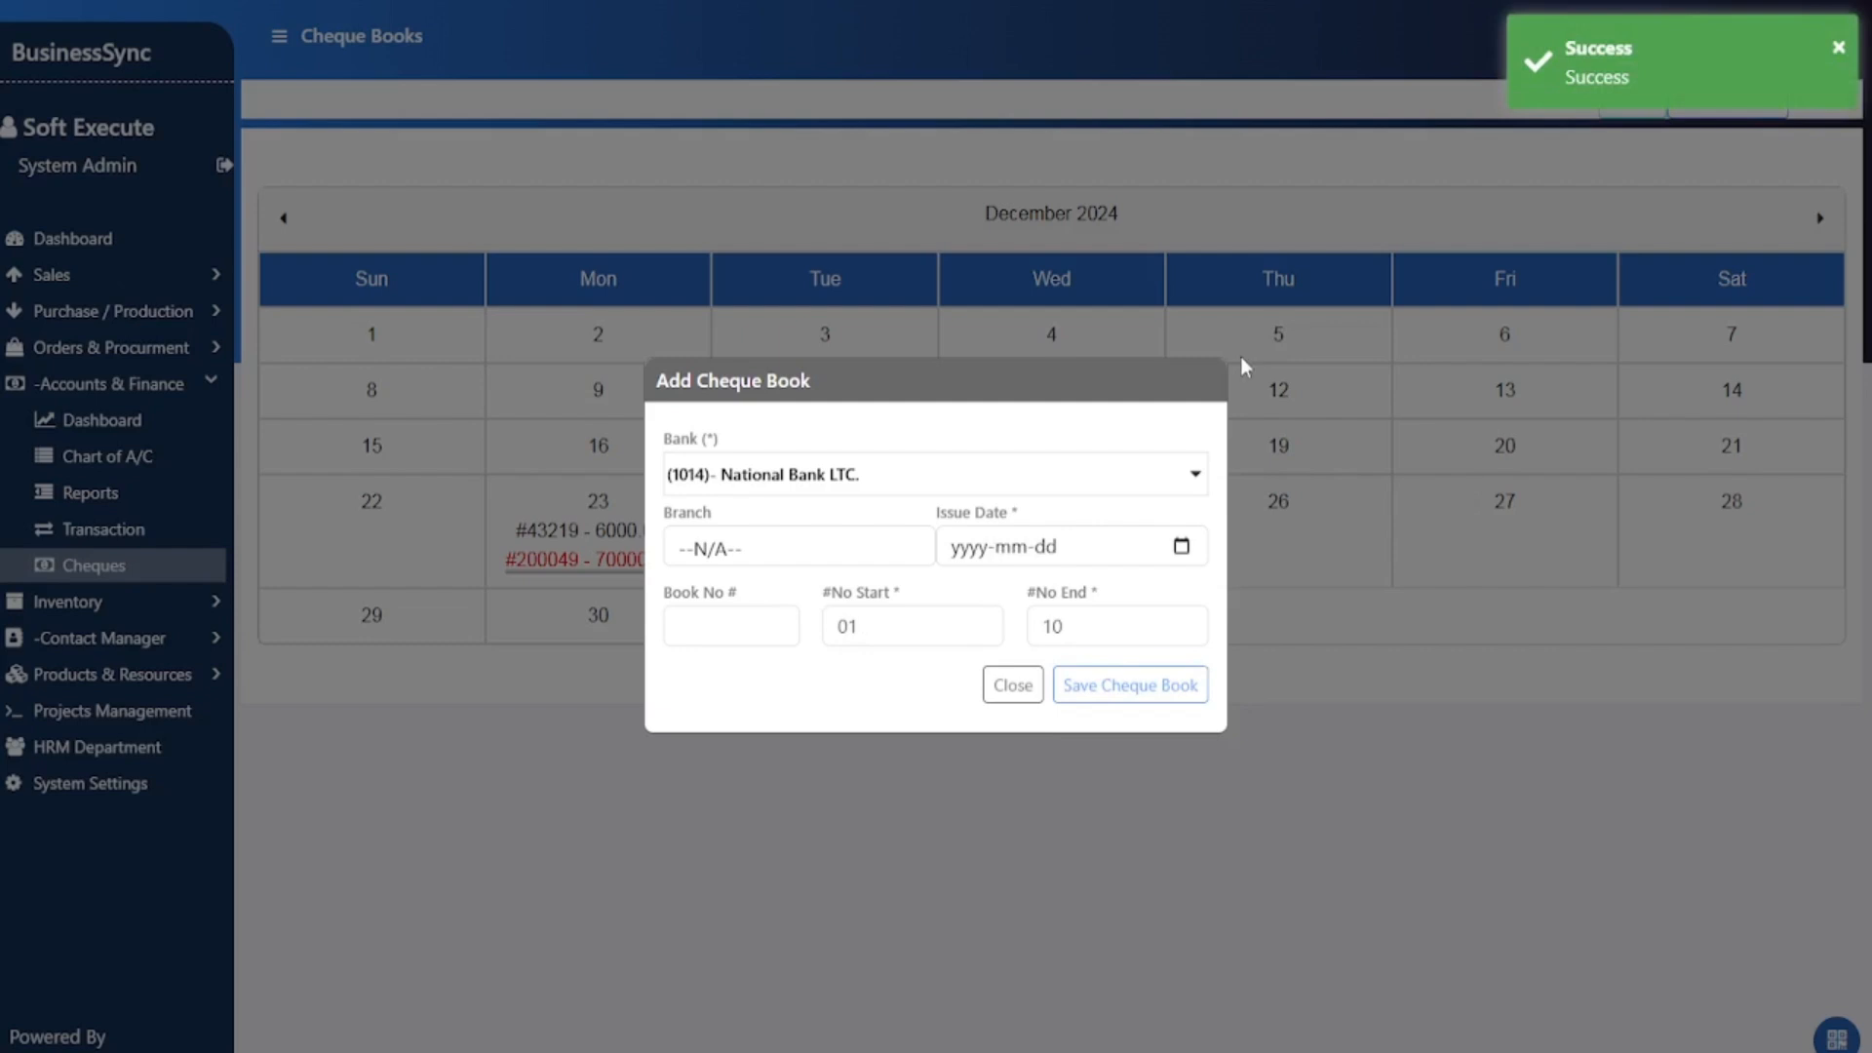
{"action": "left_click", "coordinate": [1014, 684]}
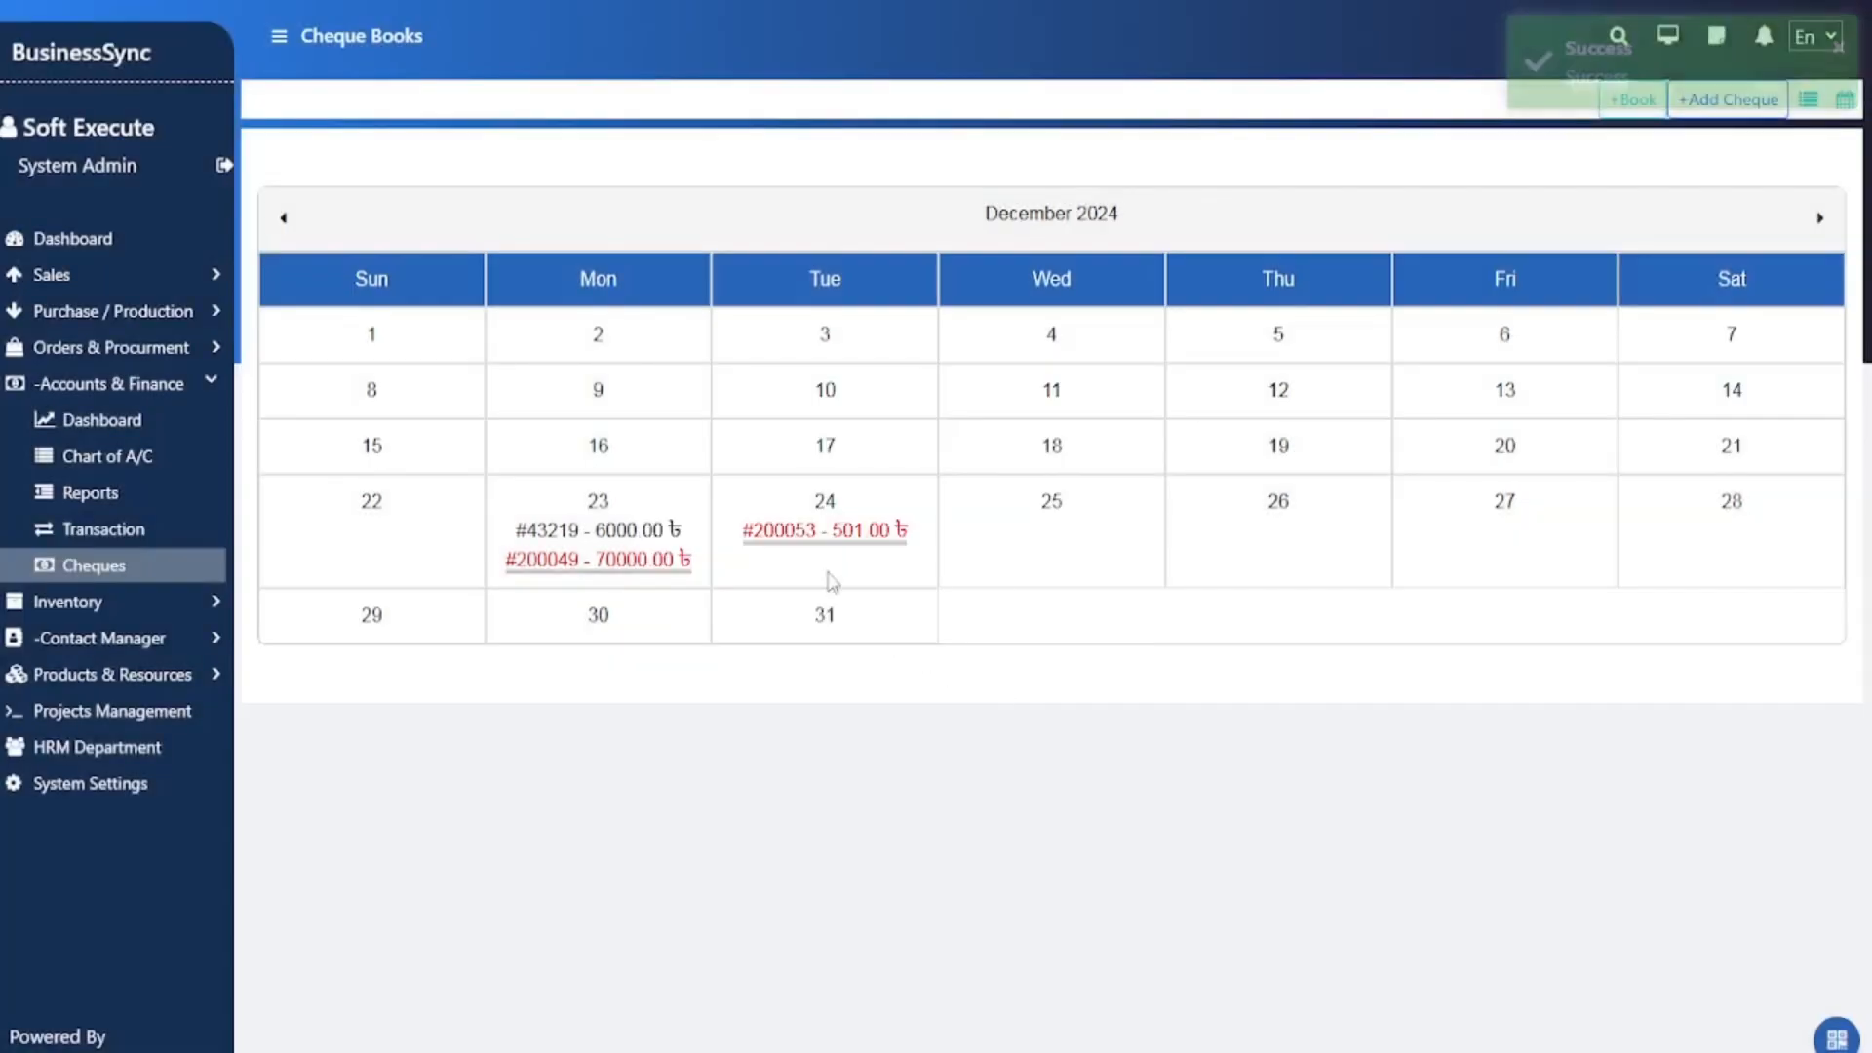
Step: Start a new cheque entry, look at the transaction types and keep it as Issued
{"action": "left_click", "coordinate": [1728, 98]}
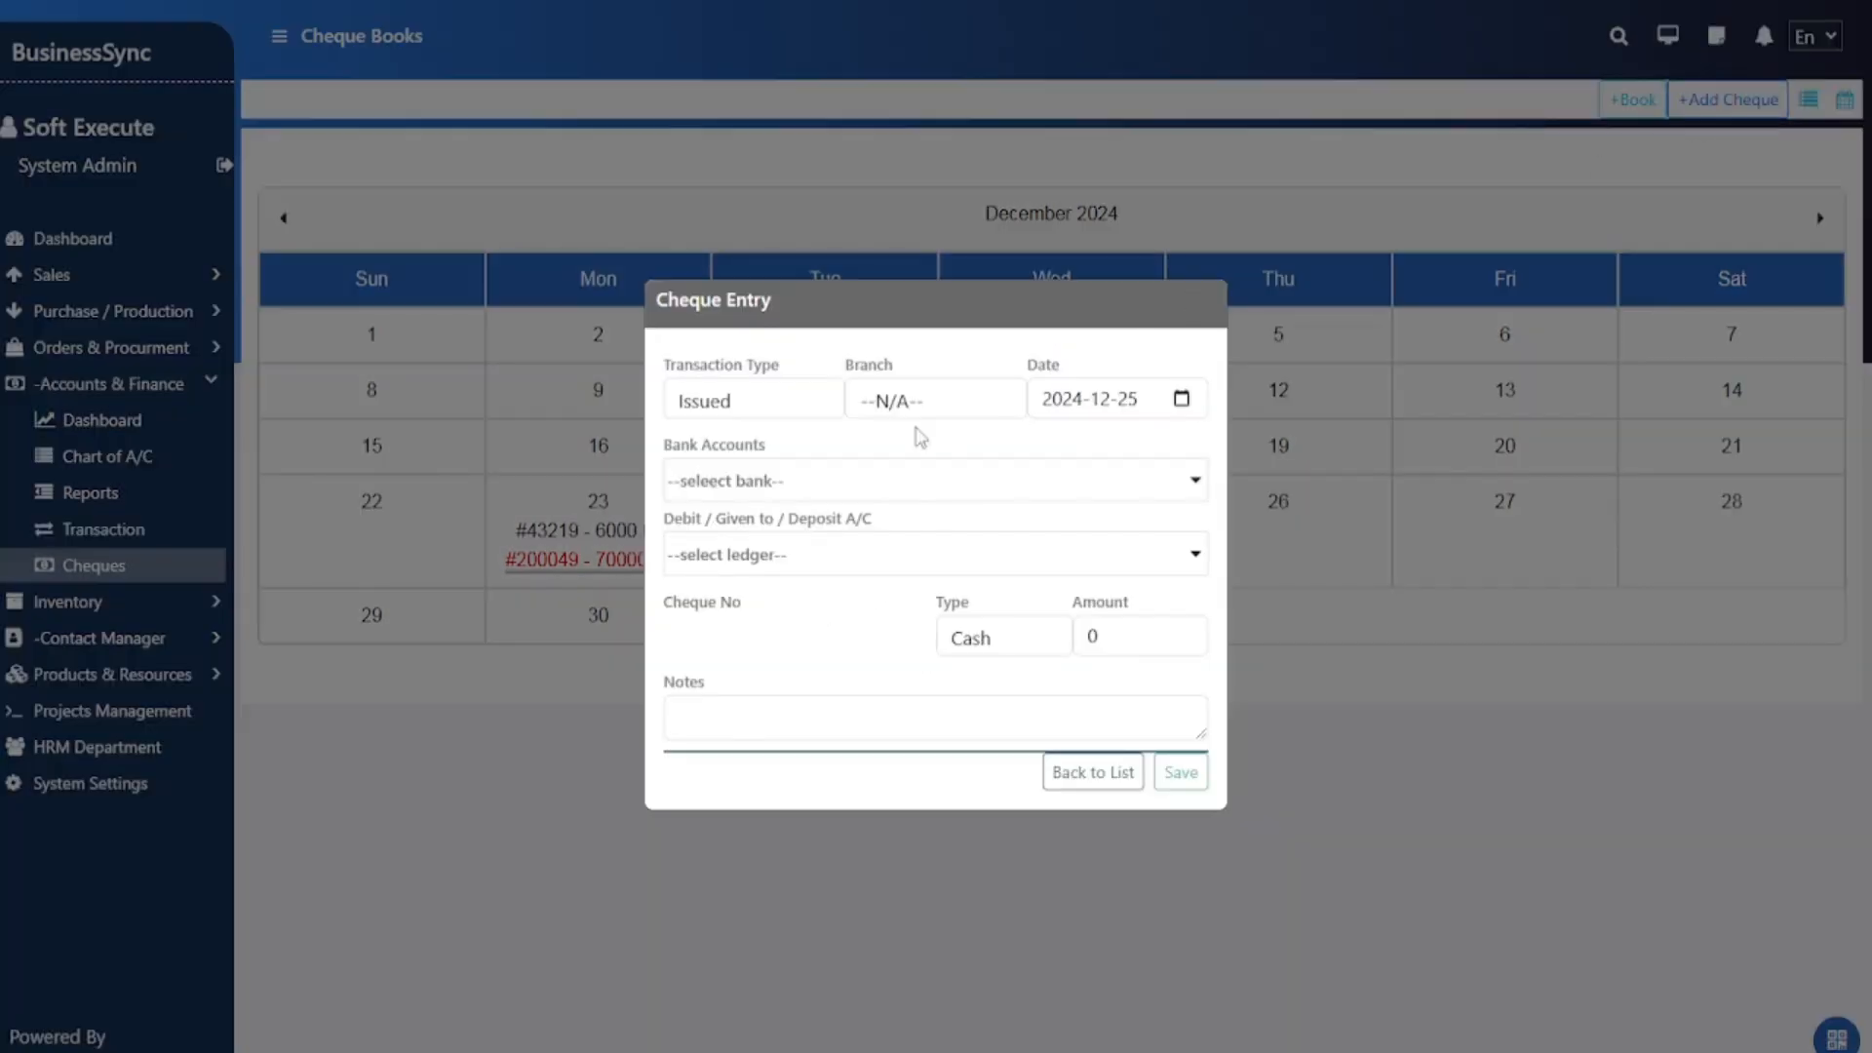
{"action": "left_click", "coordinate": [739, 405]}
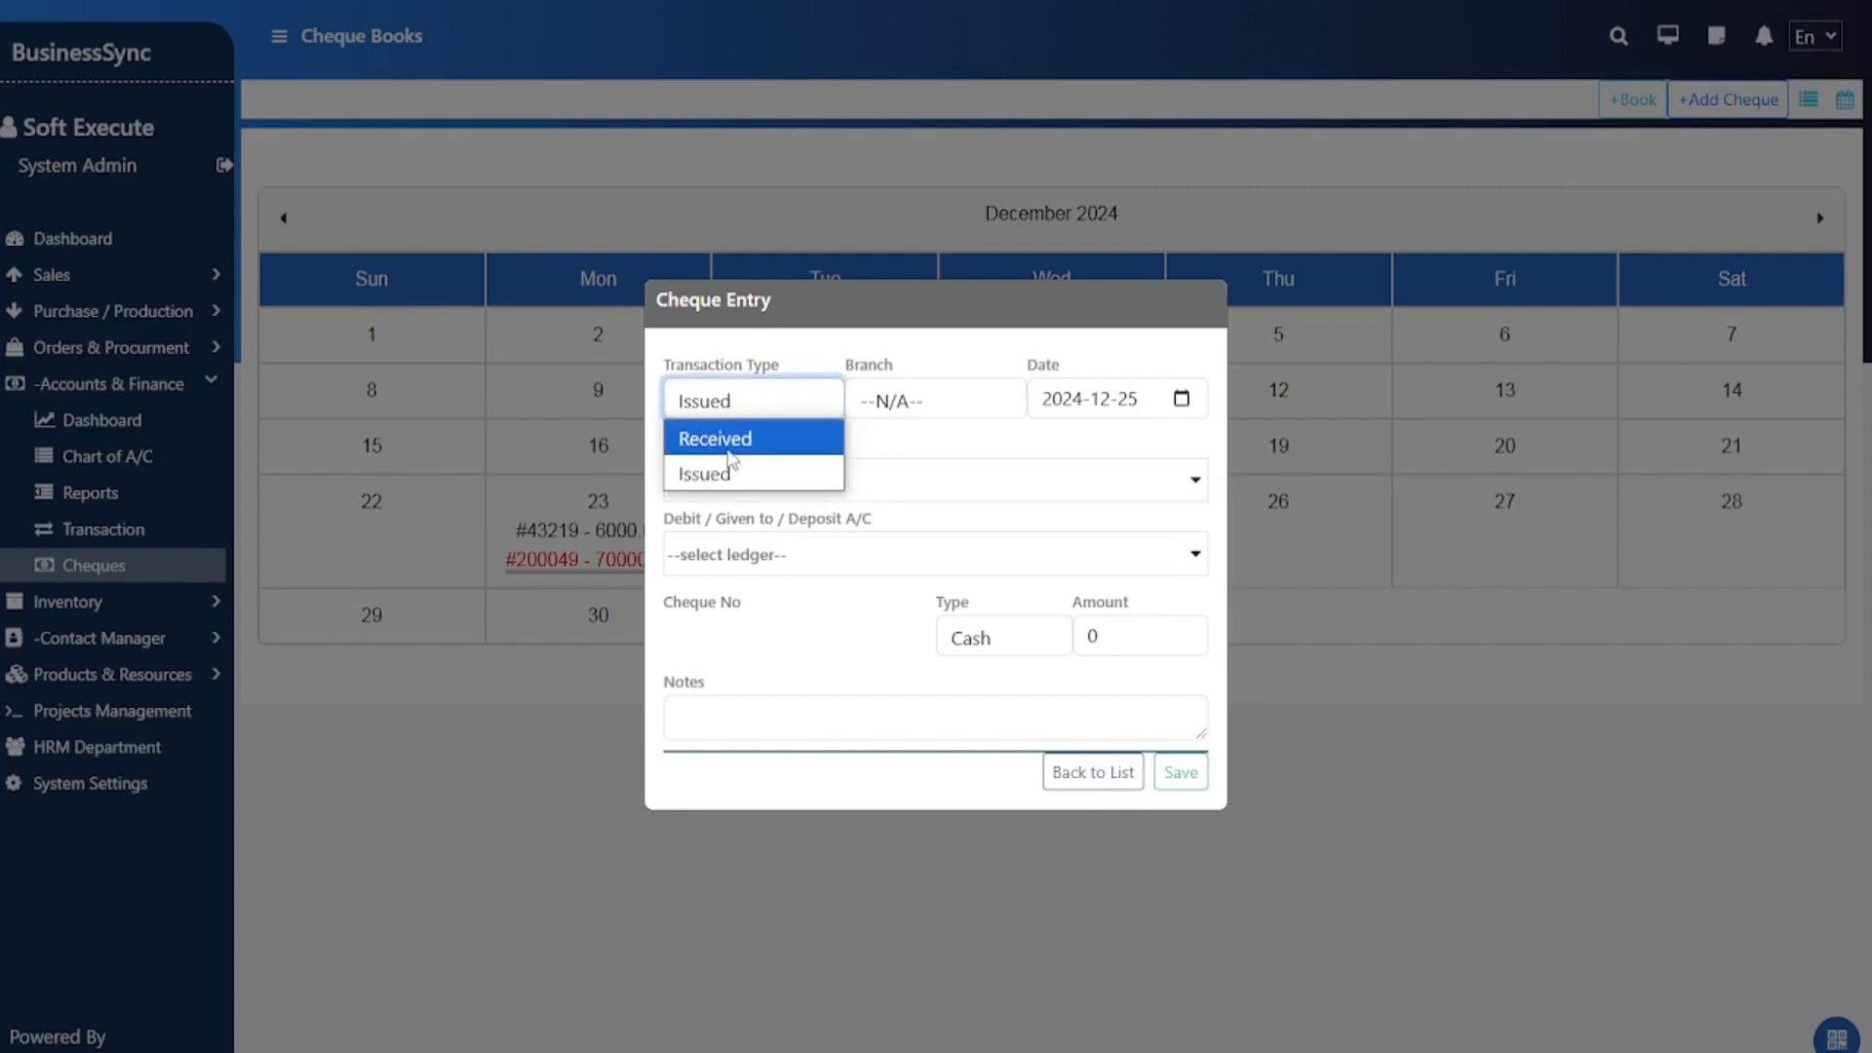
{"action": "left_click", "coordinate": [727, 450]}
{"action": "left_click", "coordinate": [780, 404]}
{"action": "left_click", "coordinate": [721, 472]}
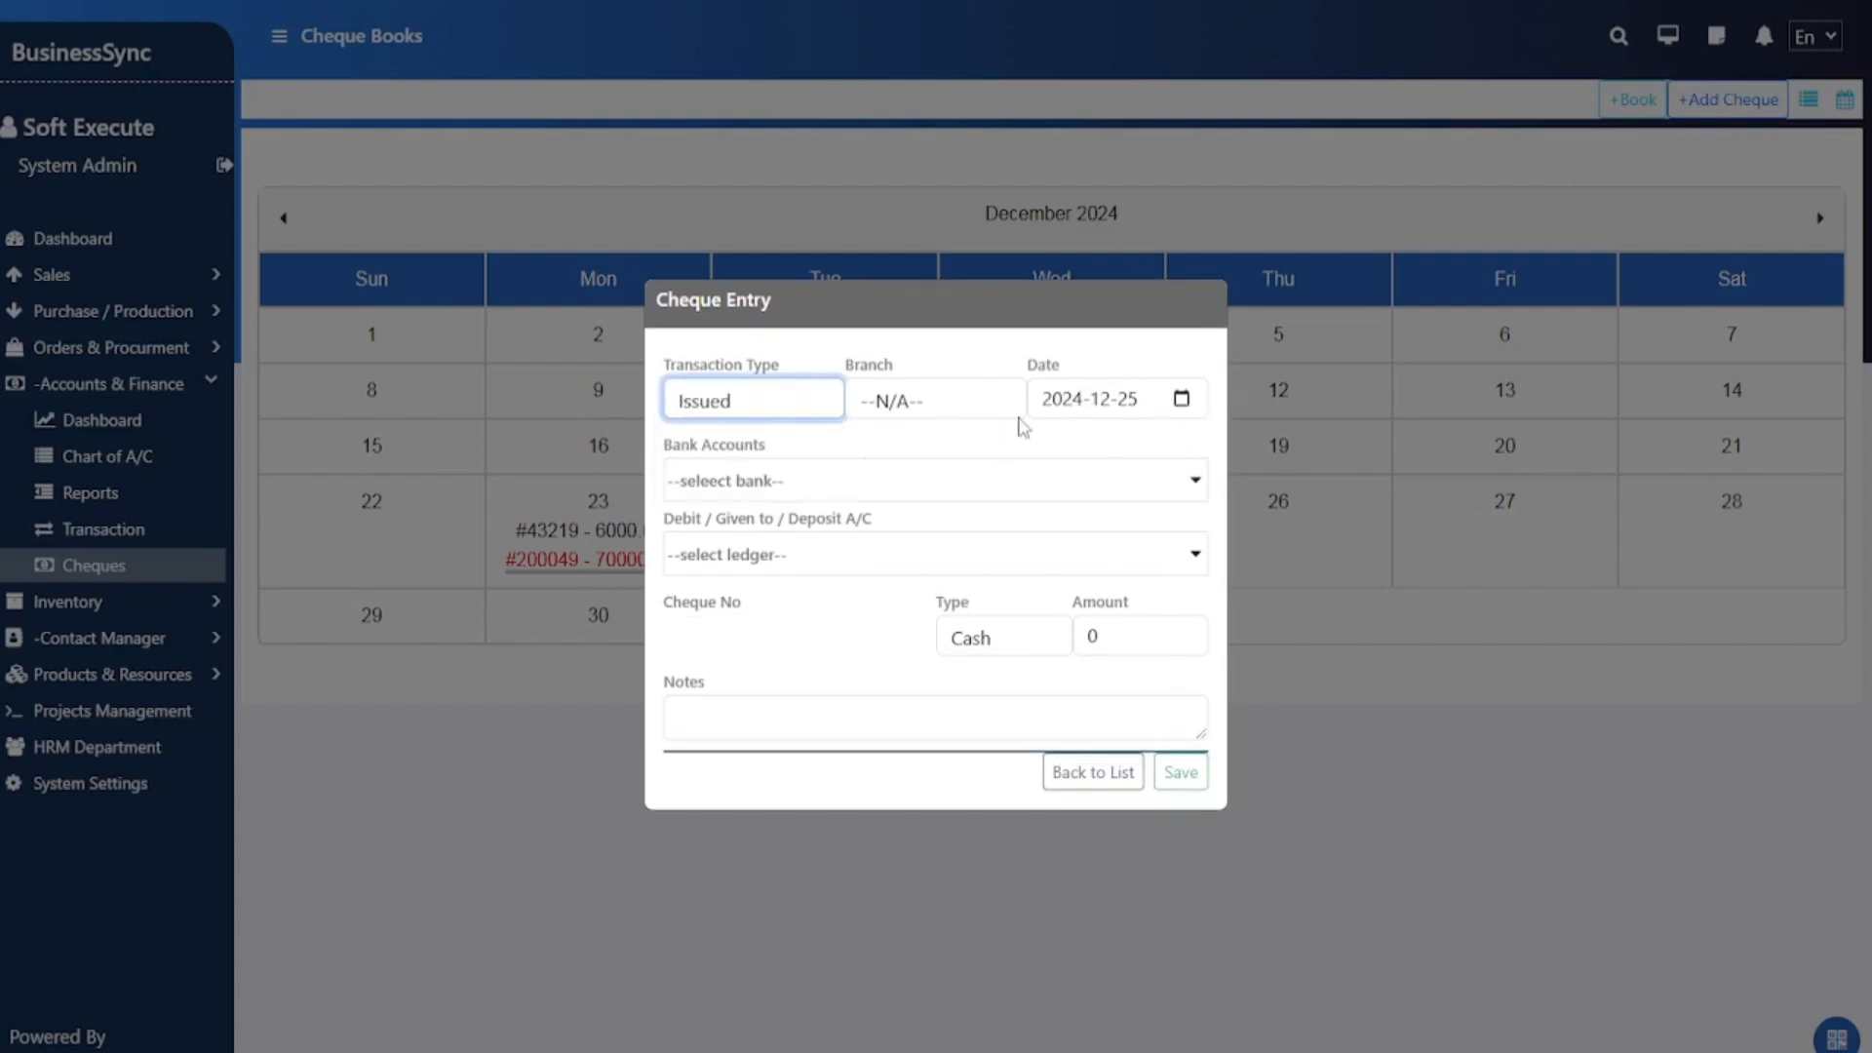
{"action": "left_click", "coordinate": [1182, 399]}
{"action": "left_click", "coordinate": [1181, 399]}
{"action": "left_click", "coordinate": [1182, 398]}
{"action": "left_click", "coordinate": [1136, 363]}
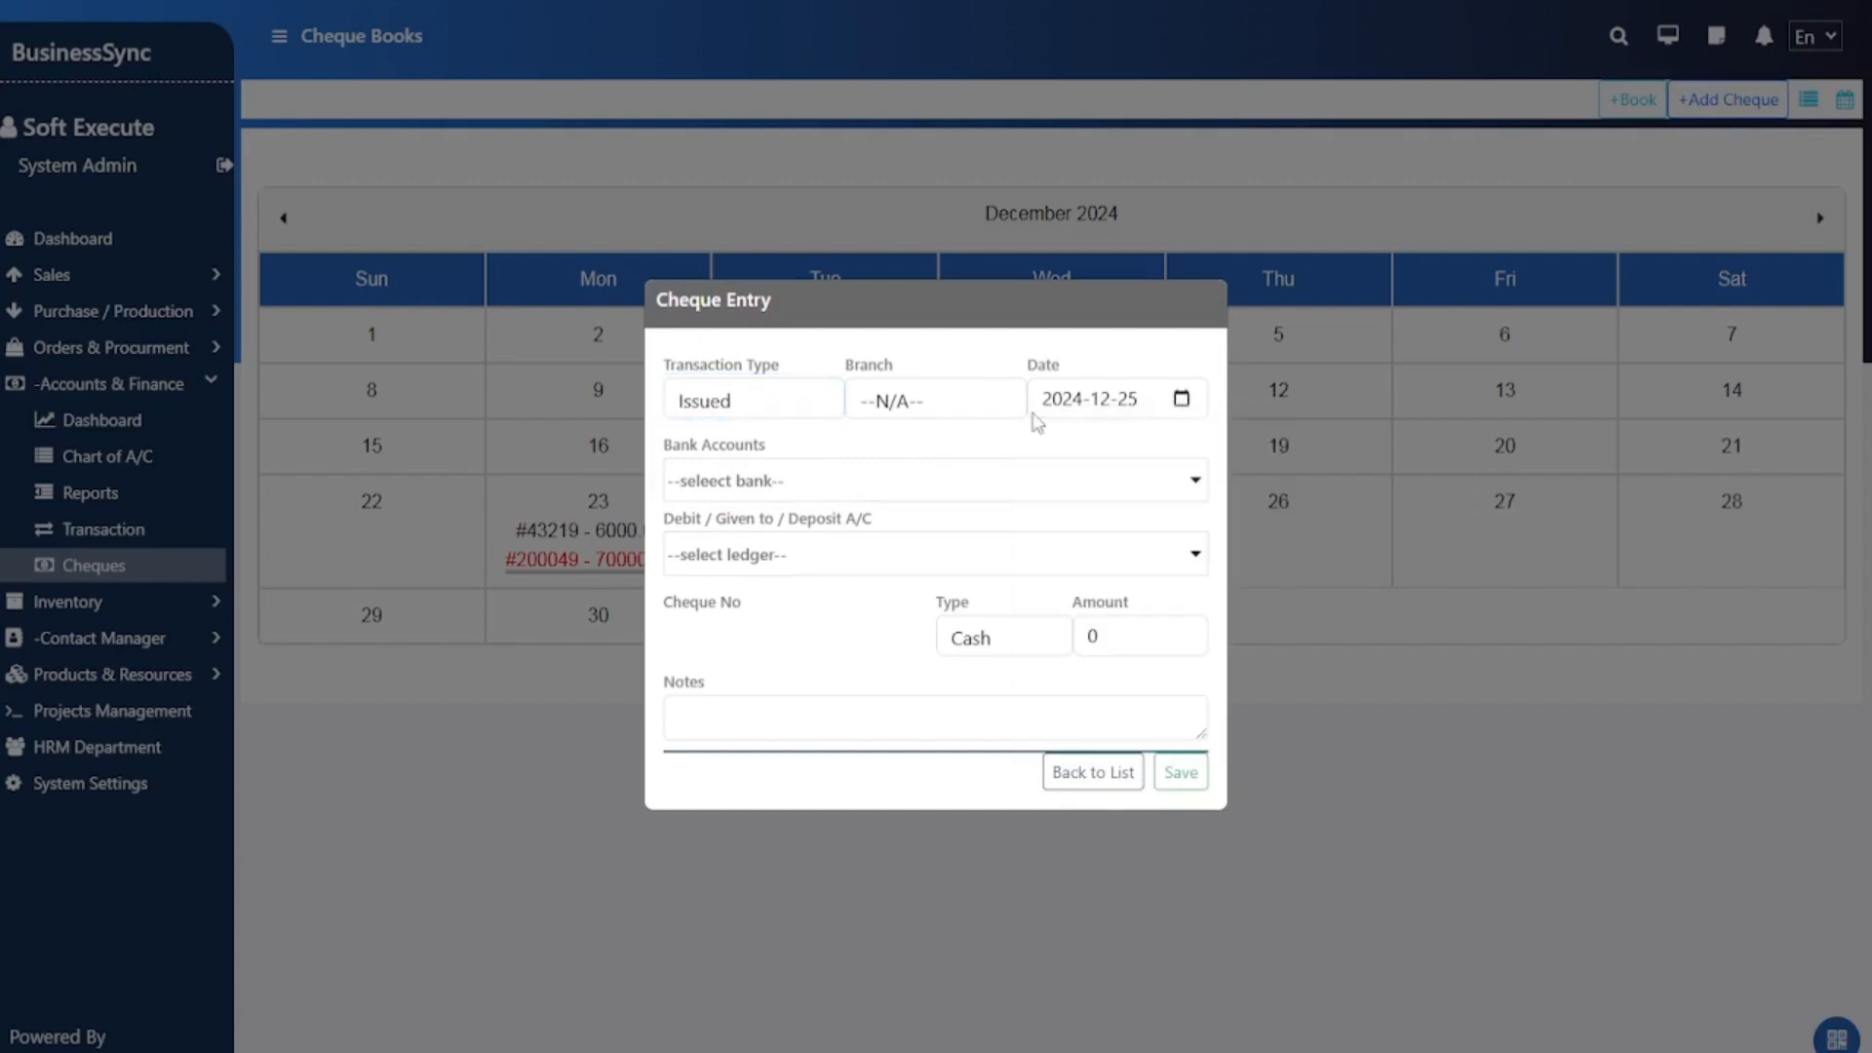
Step: Choose National Bank LTC. as the cheque's bank account and the supplier ledger NEWAZ ENTERPRISE as the debit account
{"action": "left_click", "coordinate": [751, 468]}
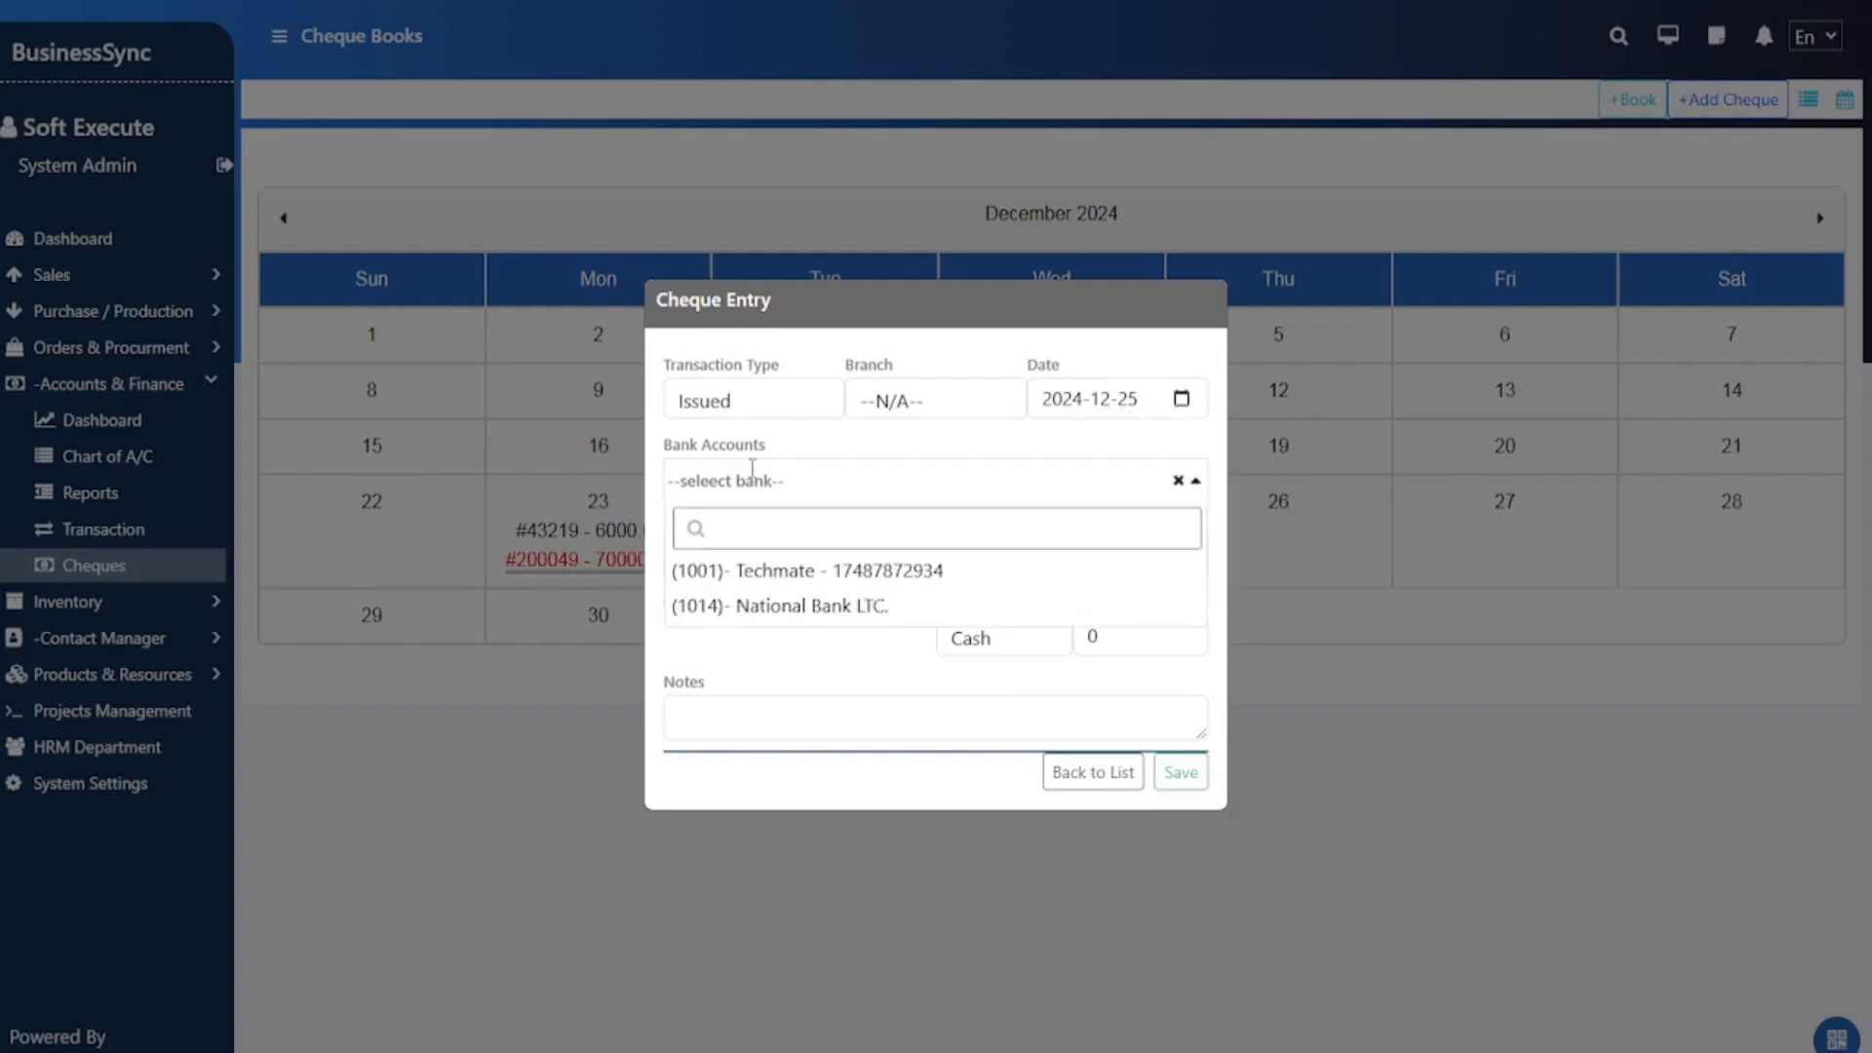
{"action": "left_click", "coordinate": [790, 617]}
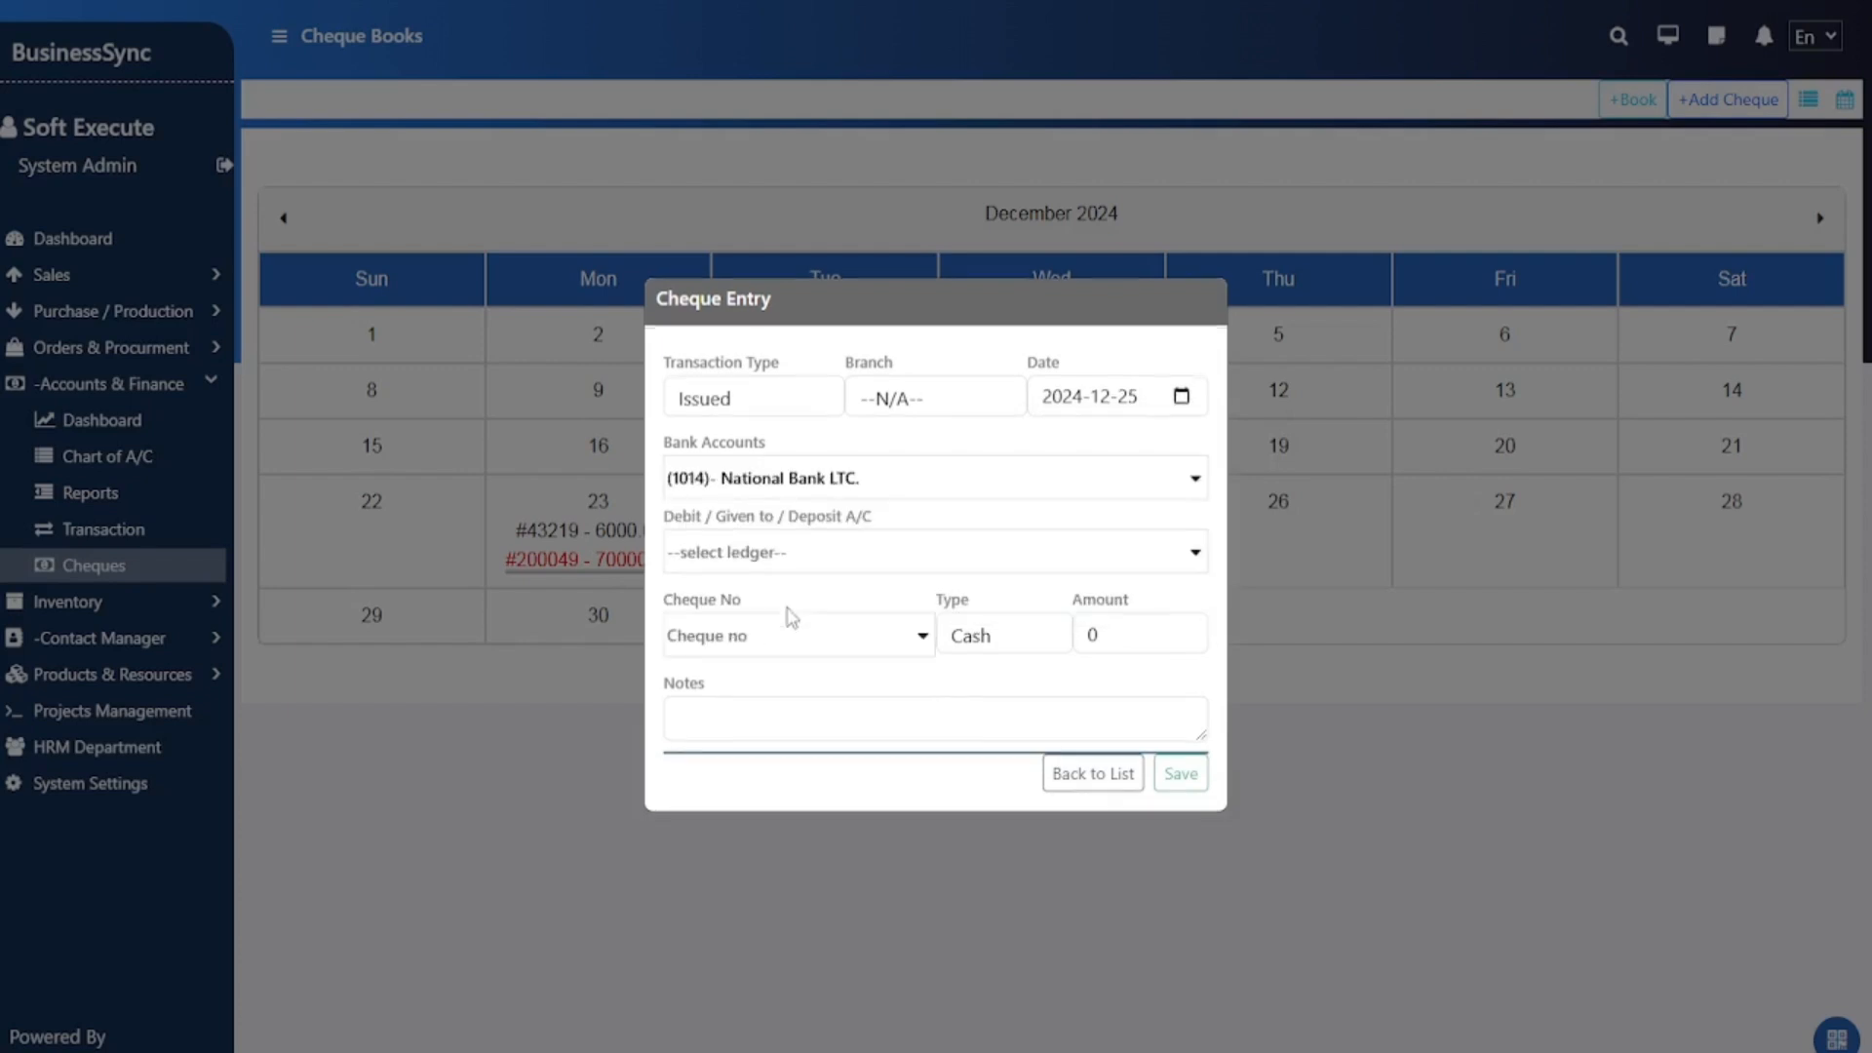
{"action": "left_click", "coordinate": [779, 556]}
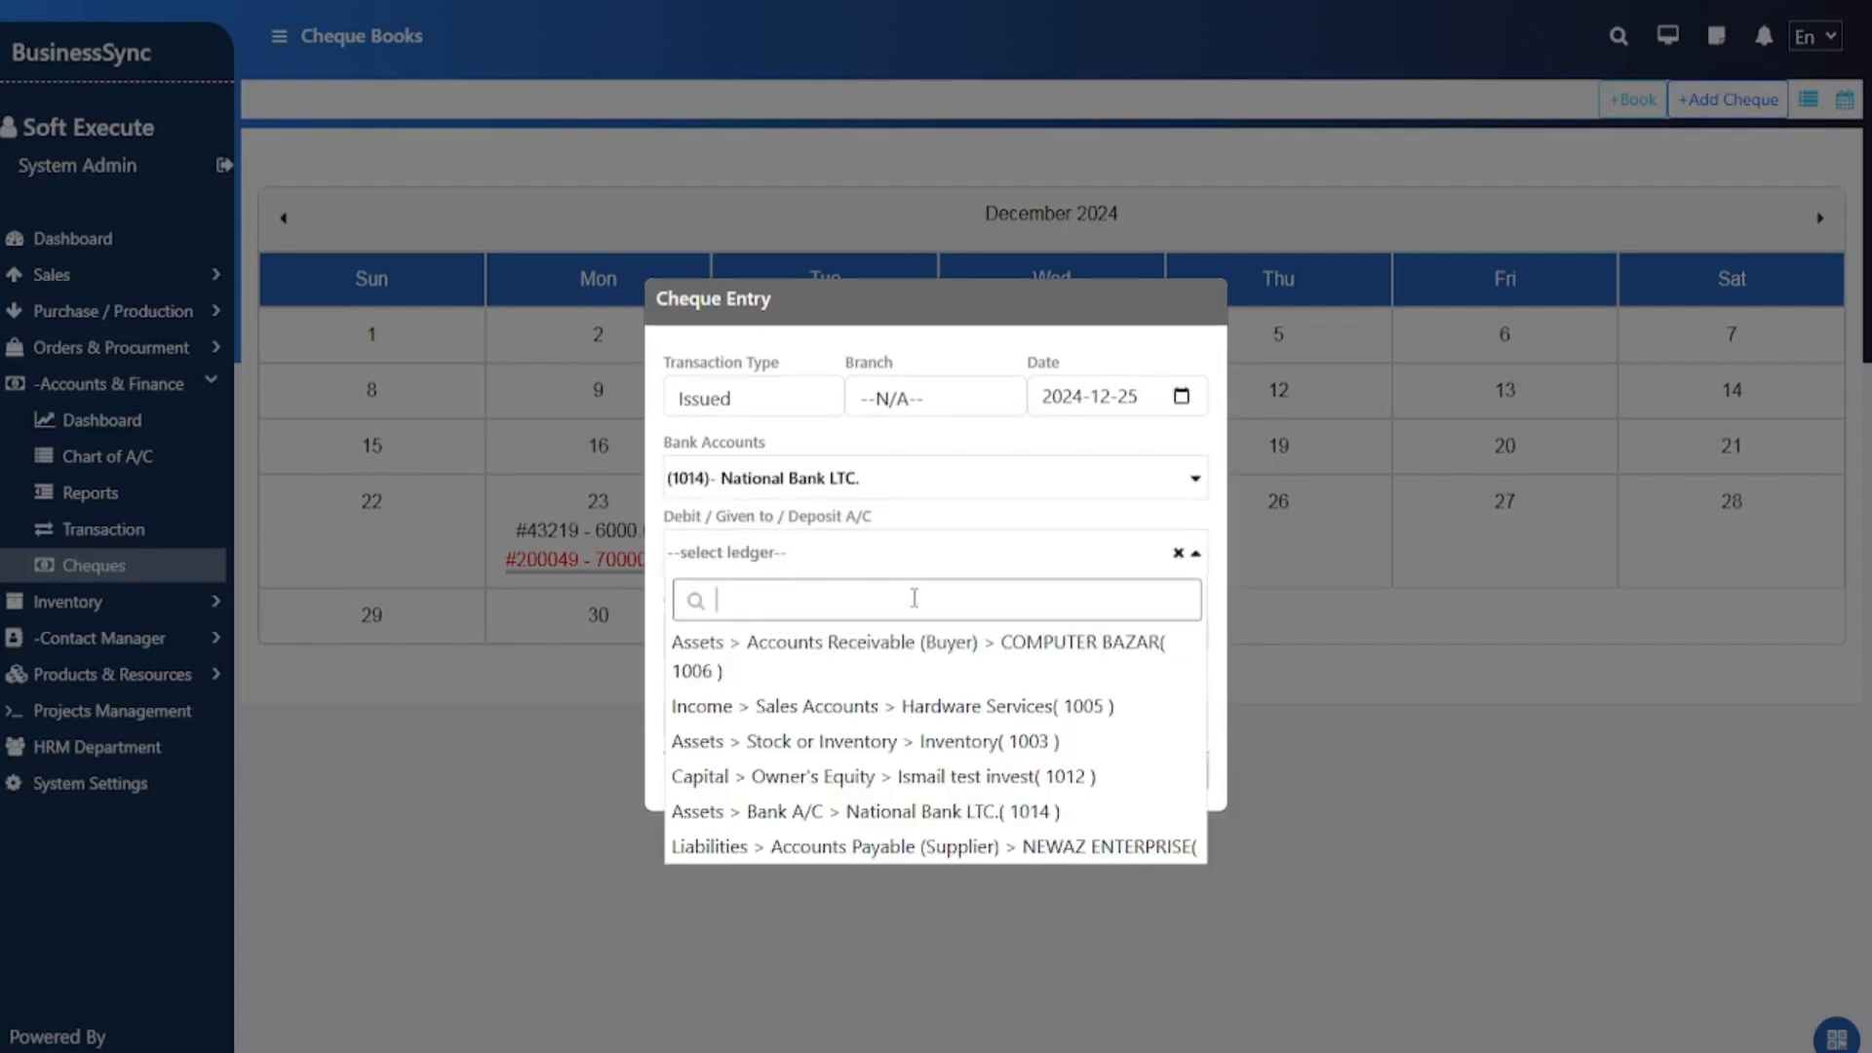
{"action": "scroll", "coordinate": [936, 682], "scroll_direction": "down", "scroll_amount": 2}
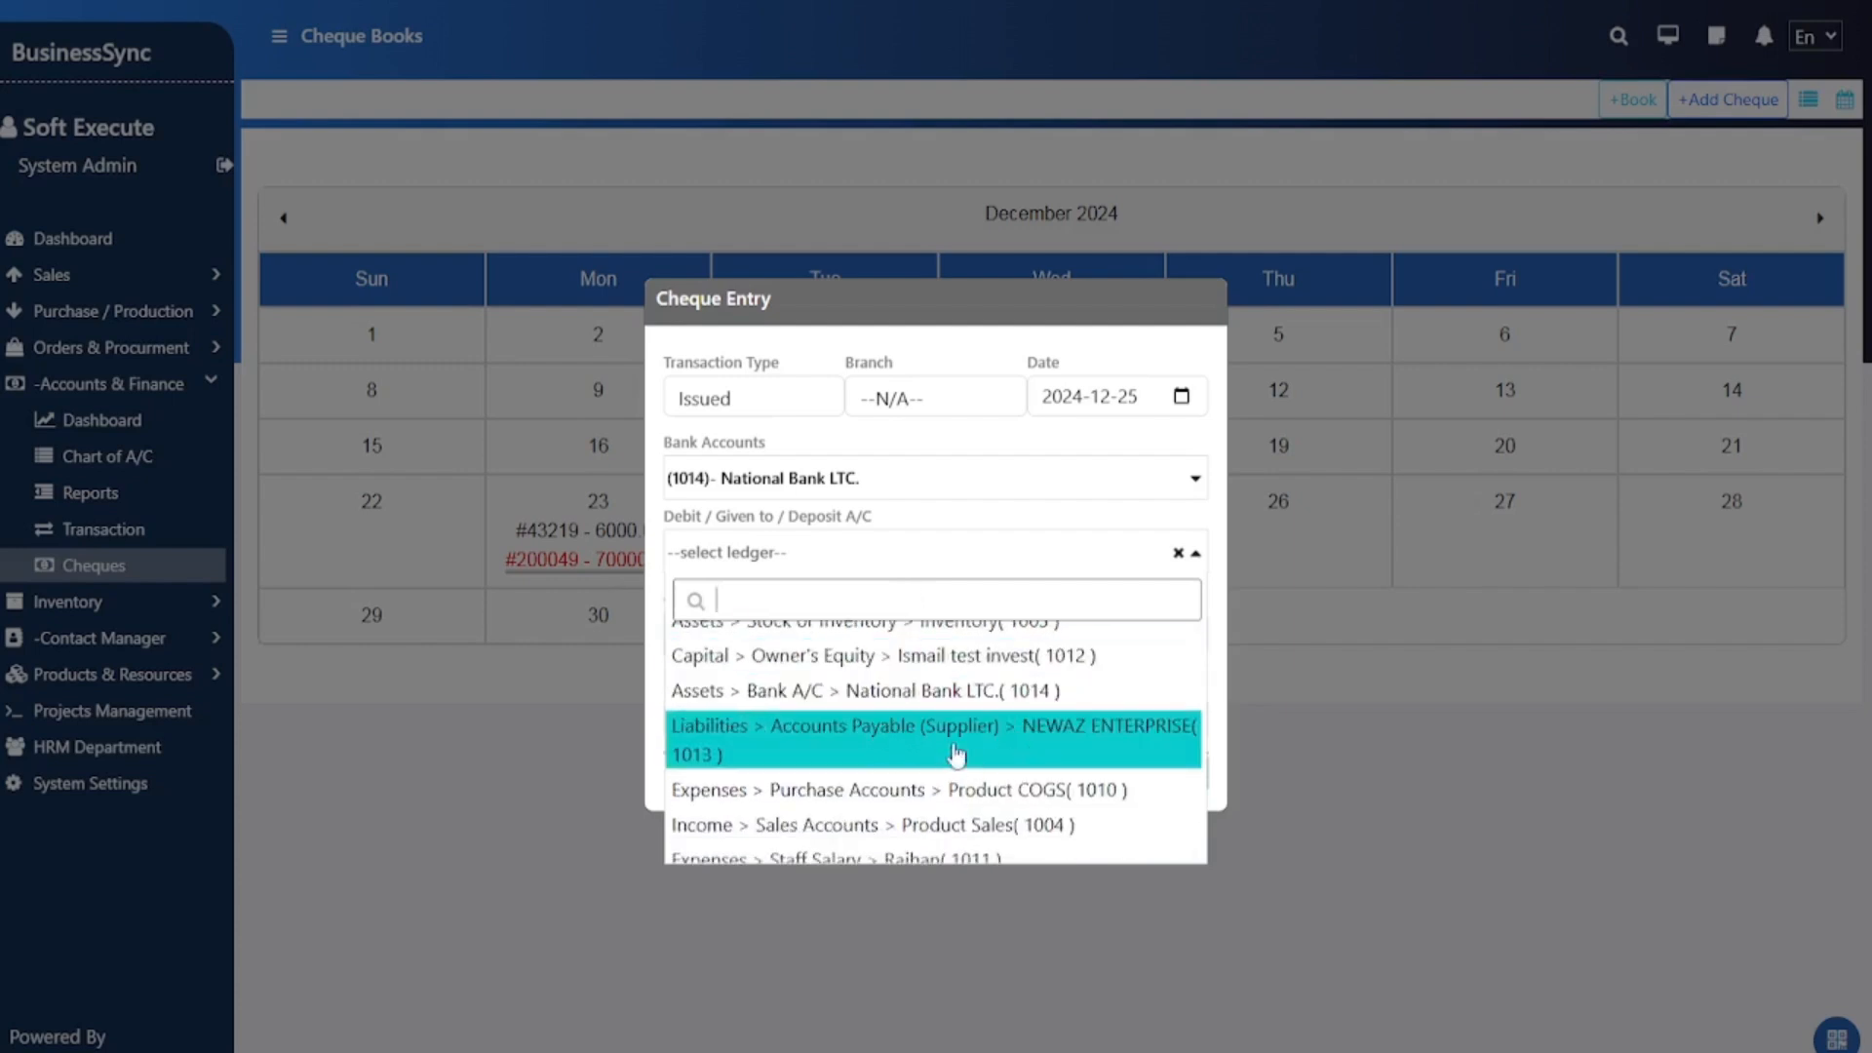
{"action": "left_click", "coordinate": [1008, 739]}
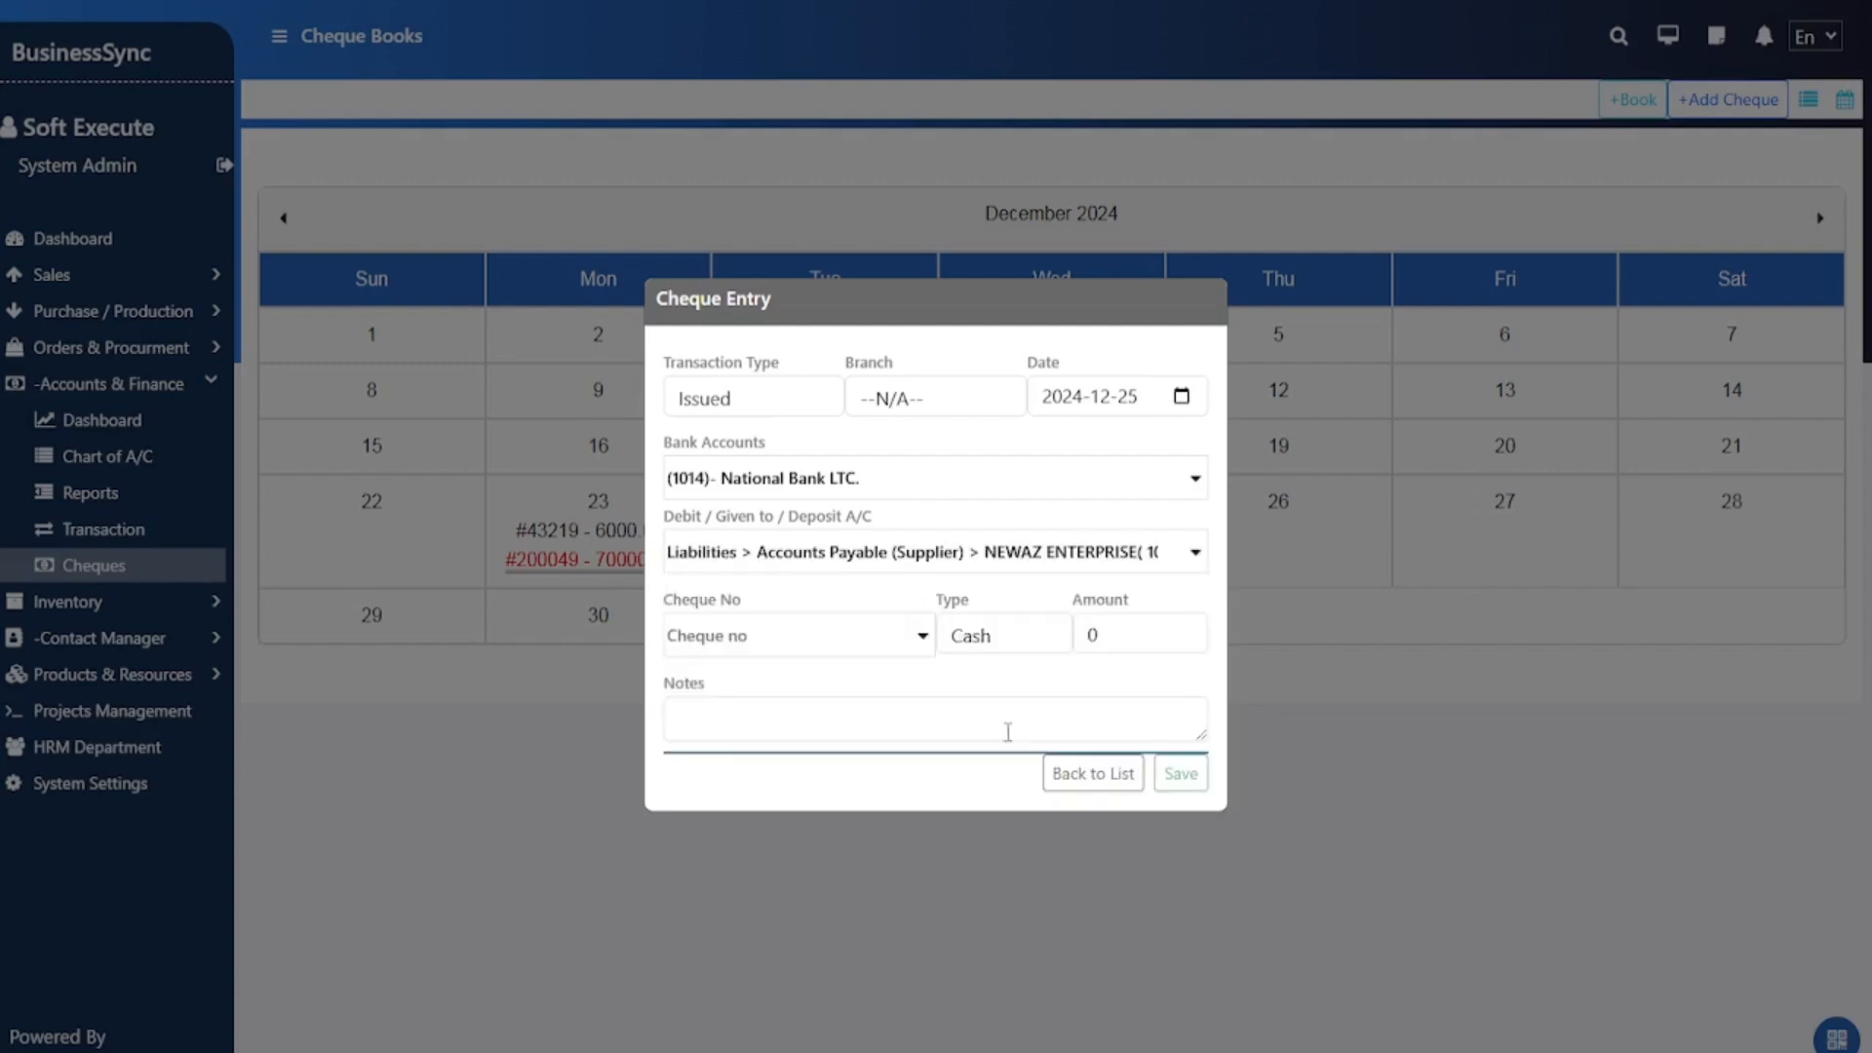
Step: Look through the available cheque numbers of the new book and choose 76538172
{"action": "left_click", "coordinate": [781, 634]}
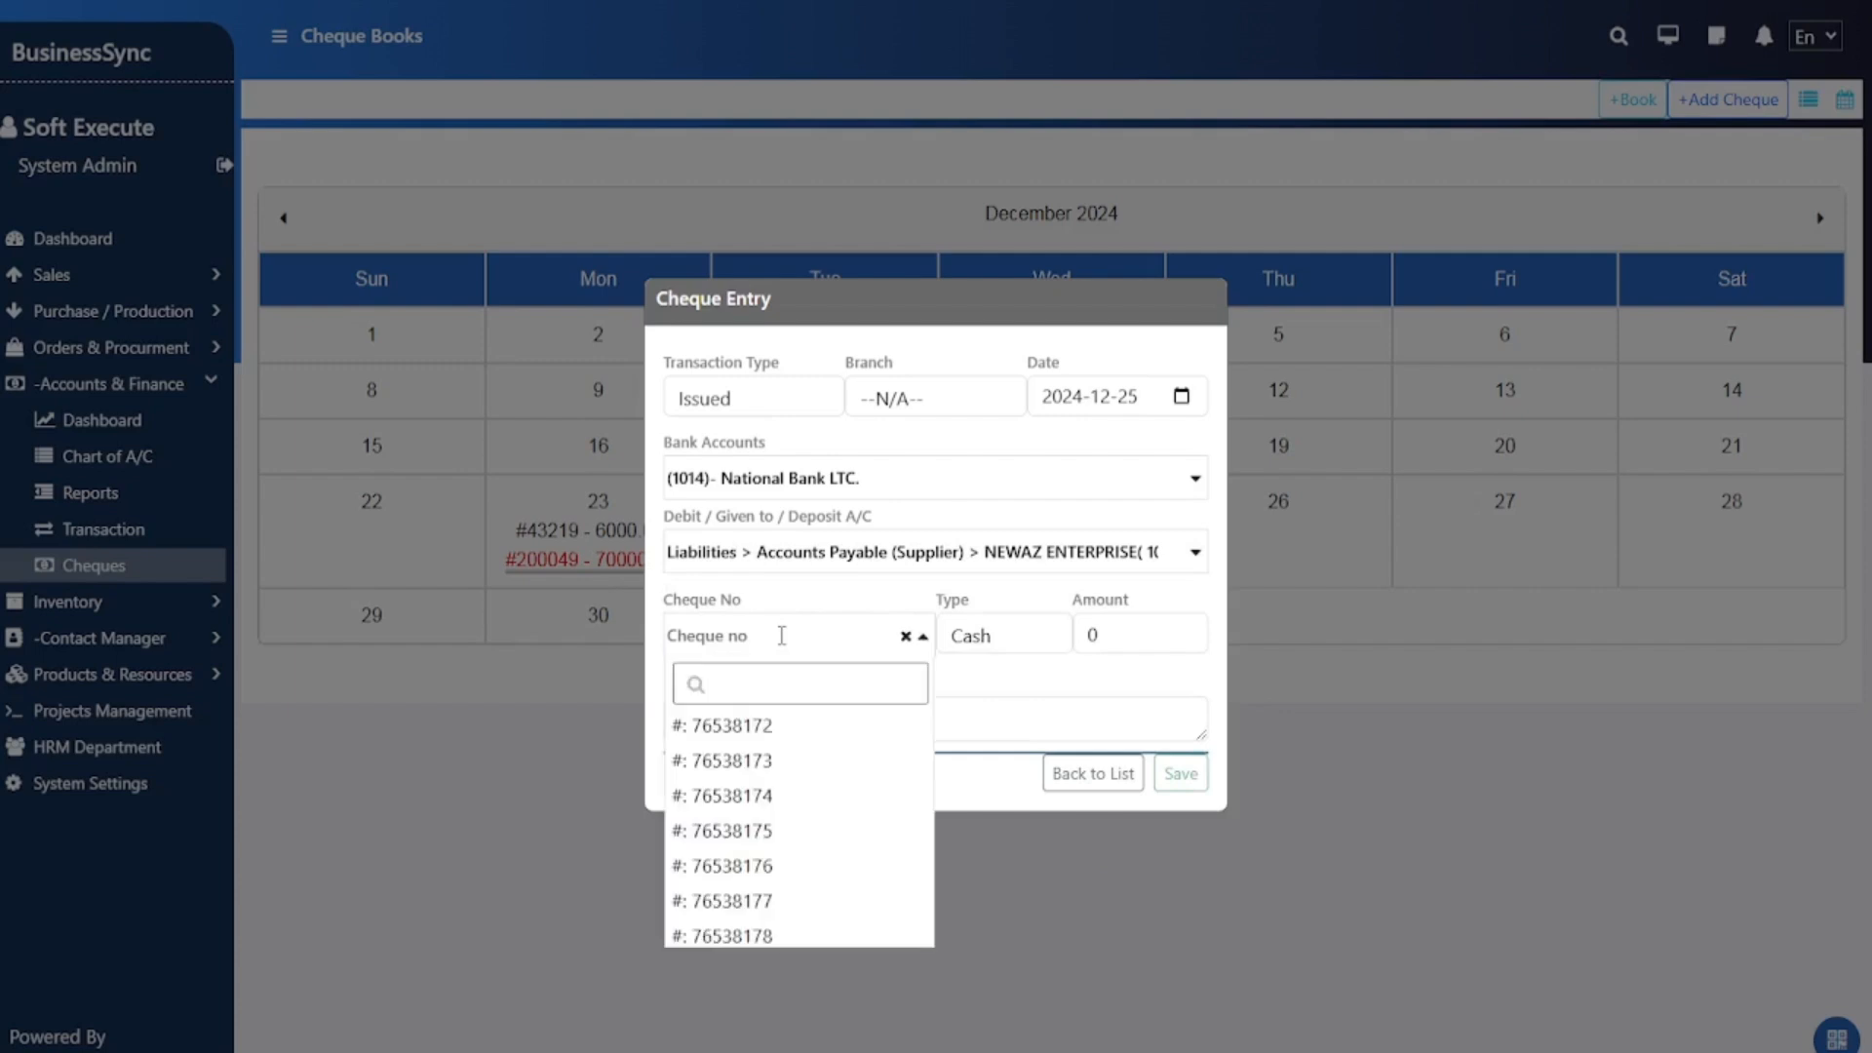
{"action": "scroll", "coordinate": [803, 834], "scroll_direction": "down", "scroll_amount": 3}
{"action": "scroll", "coordinate": [803, 834], "scroll_direction": "down", "scroll_amount": 1}
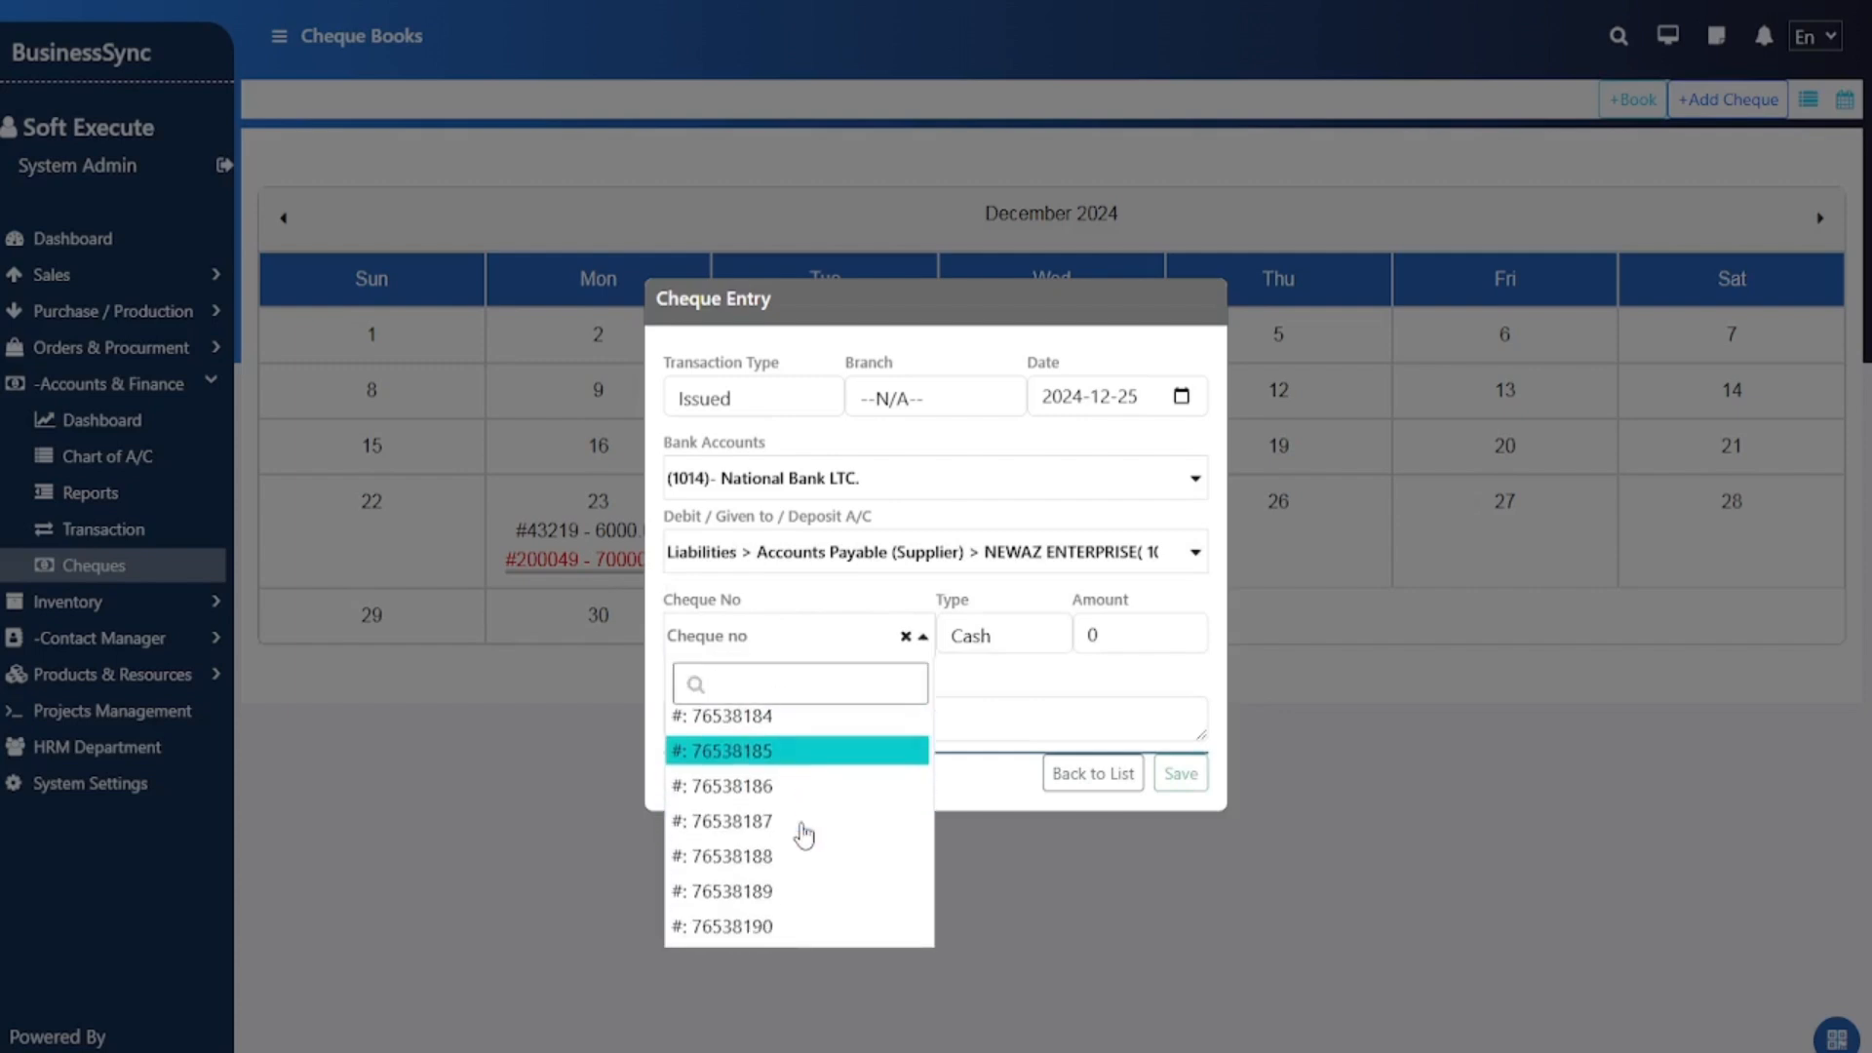
{"action": "scroll", "coordinate": [803, 833], "scroll_direction": "up", "scroll_amount": 6}
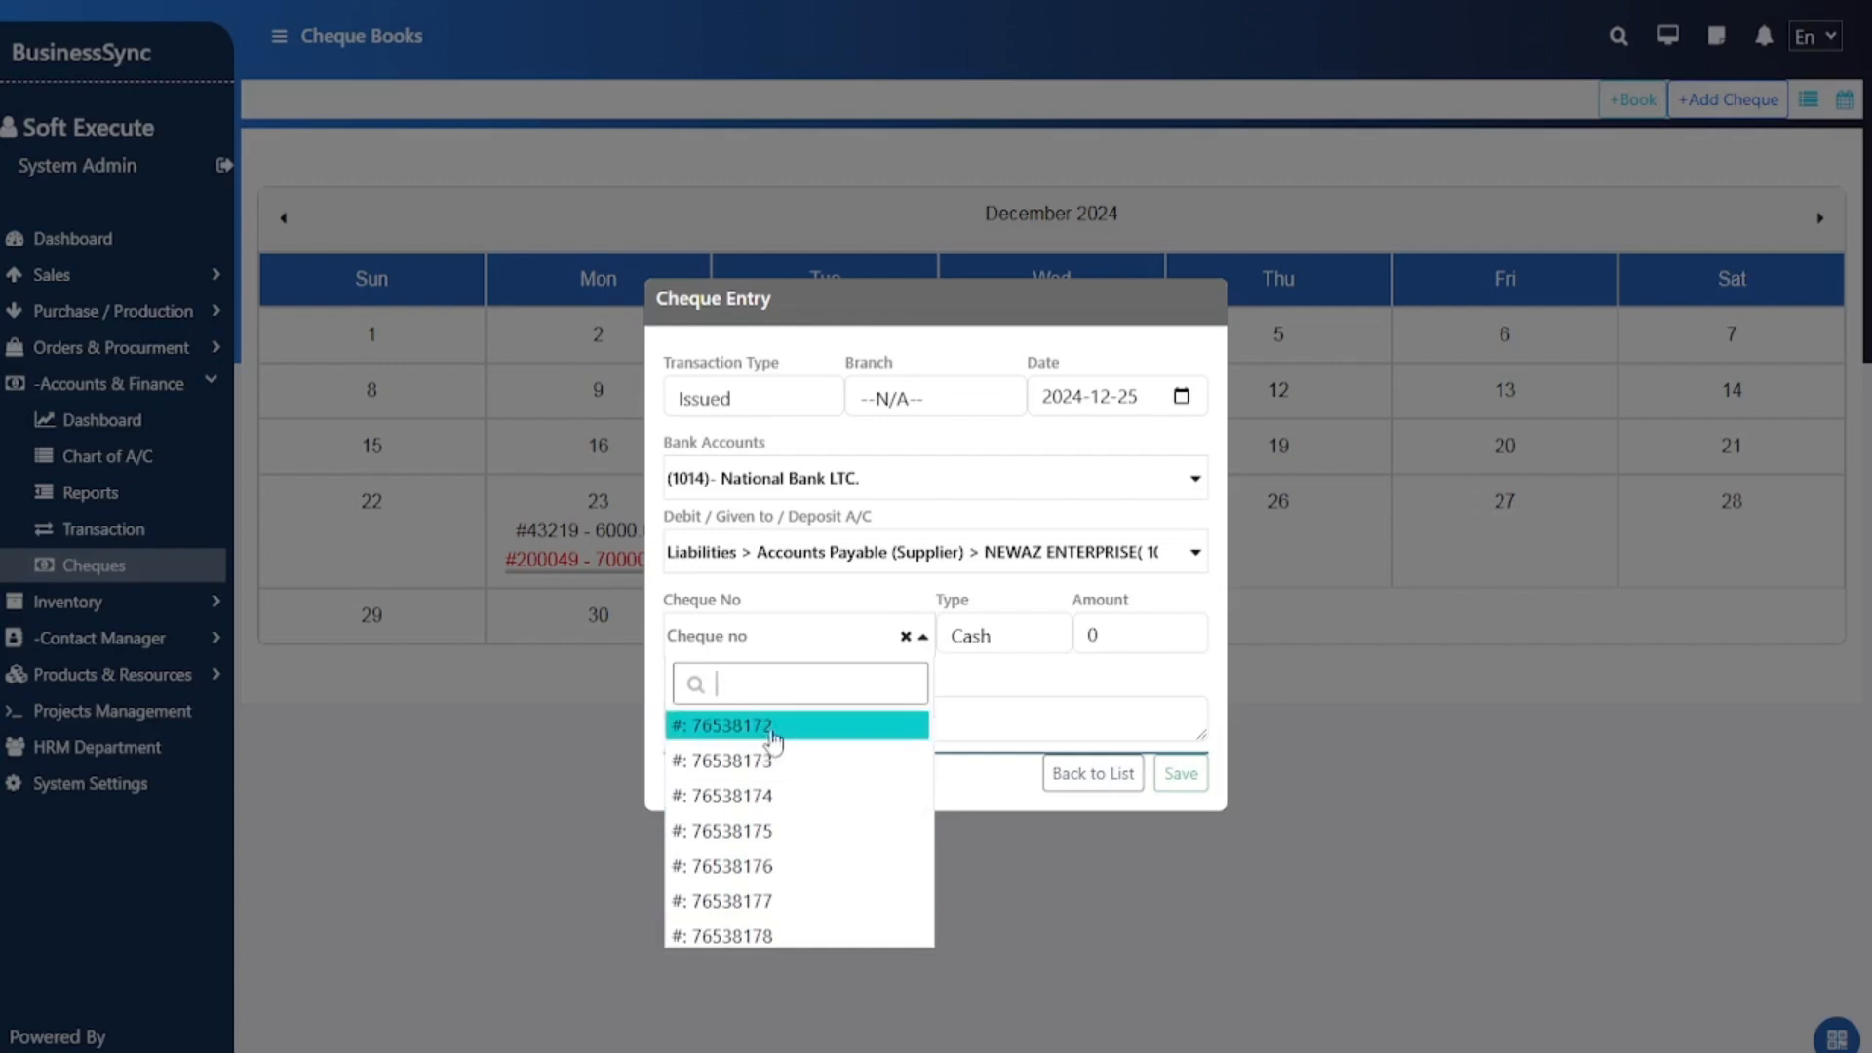
{"action": "scroll", "coordinate": [775, 829], "scroll_direction": "down", "scroll_amount": 6}
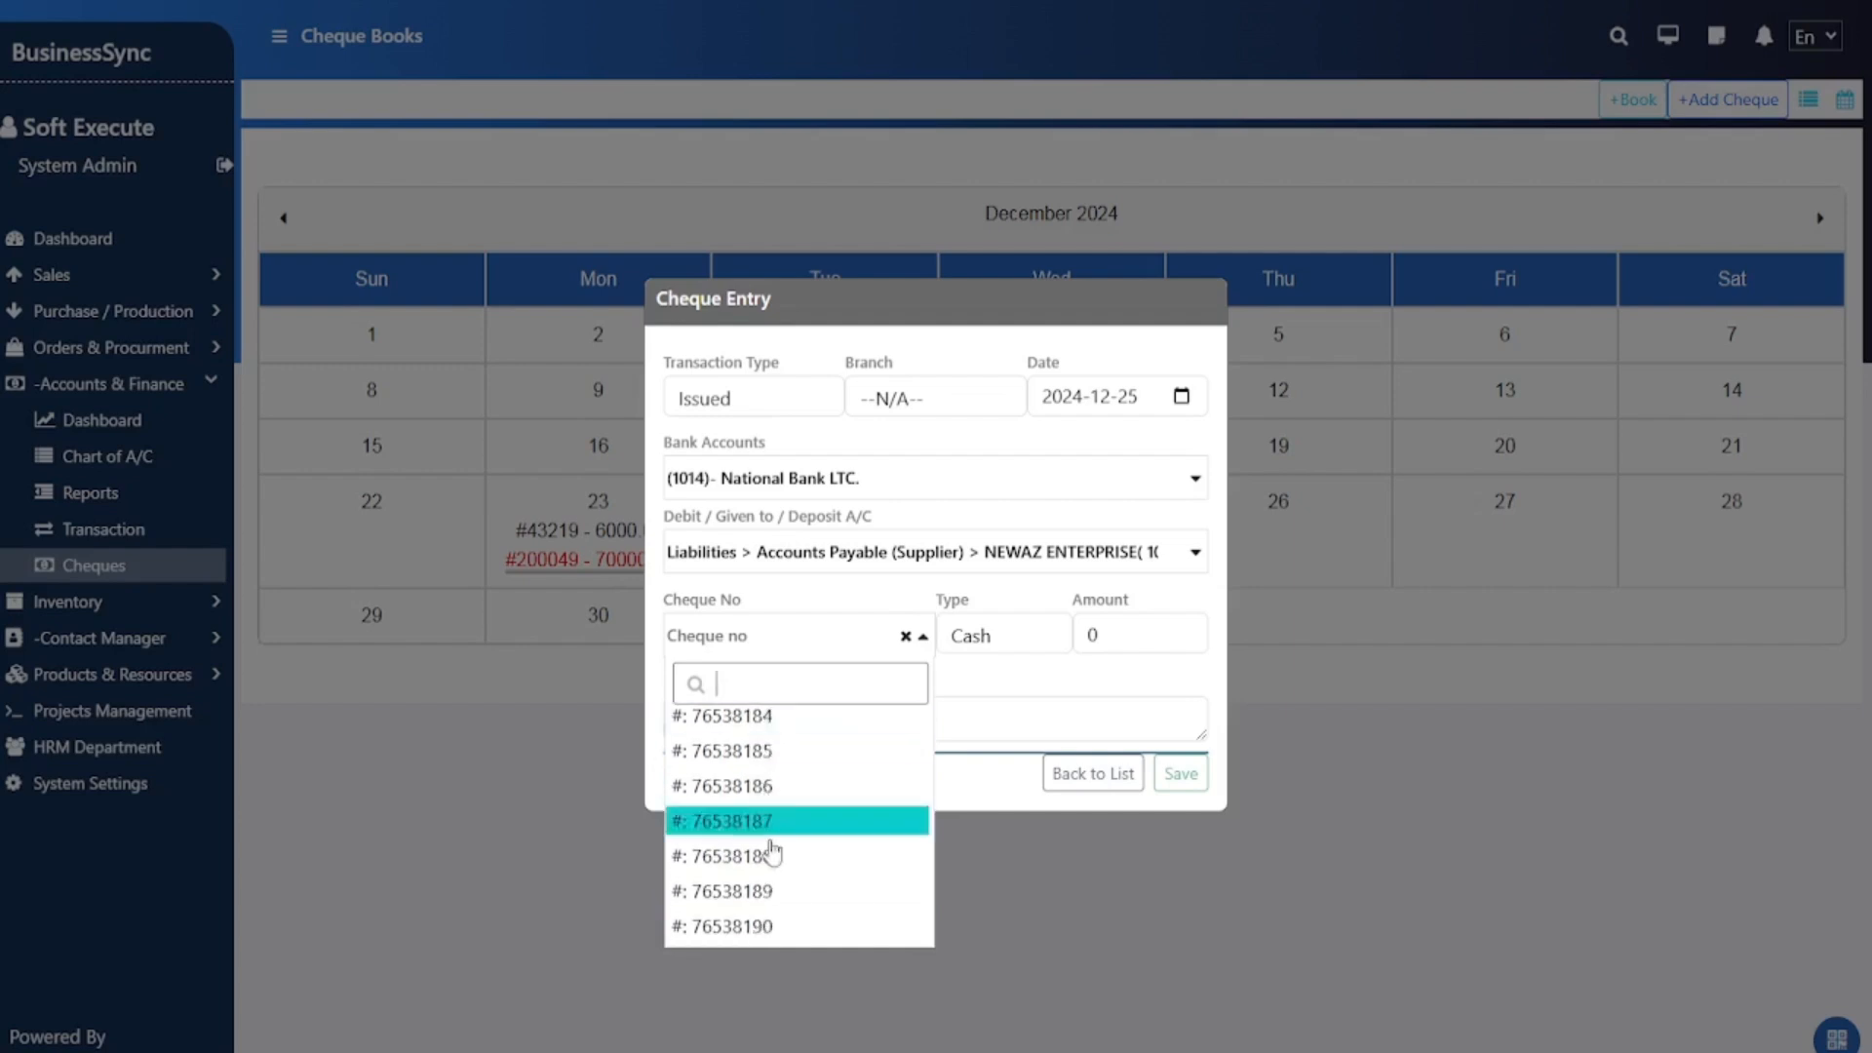
{"action": "scroll", "coordinate": [828, 790], "scroll_direction": "up", "scroll_amount": 6}
{"action": "left_click", "coordinate": [795, 723]}
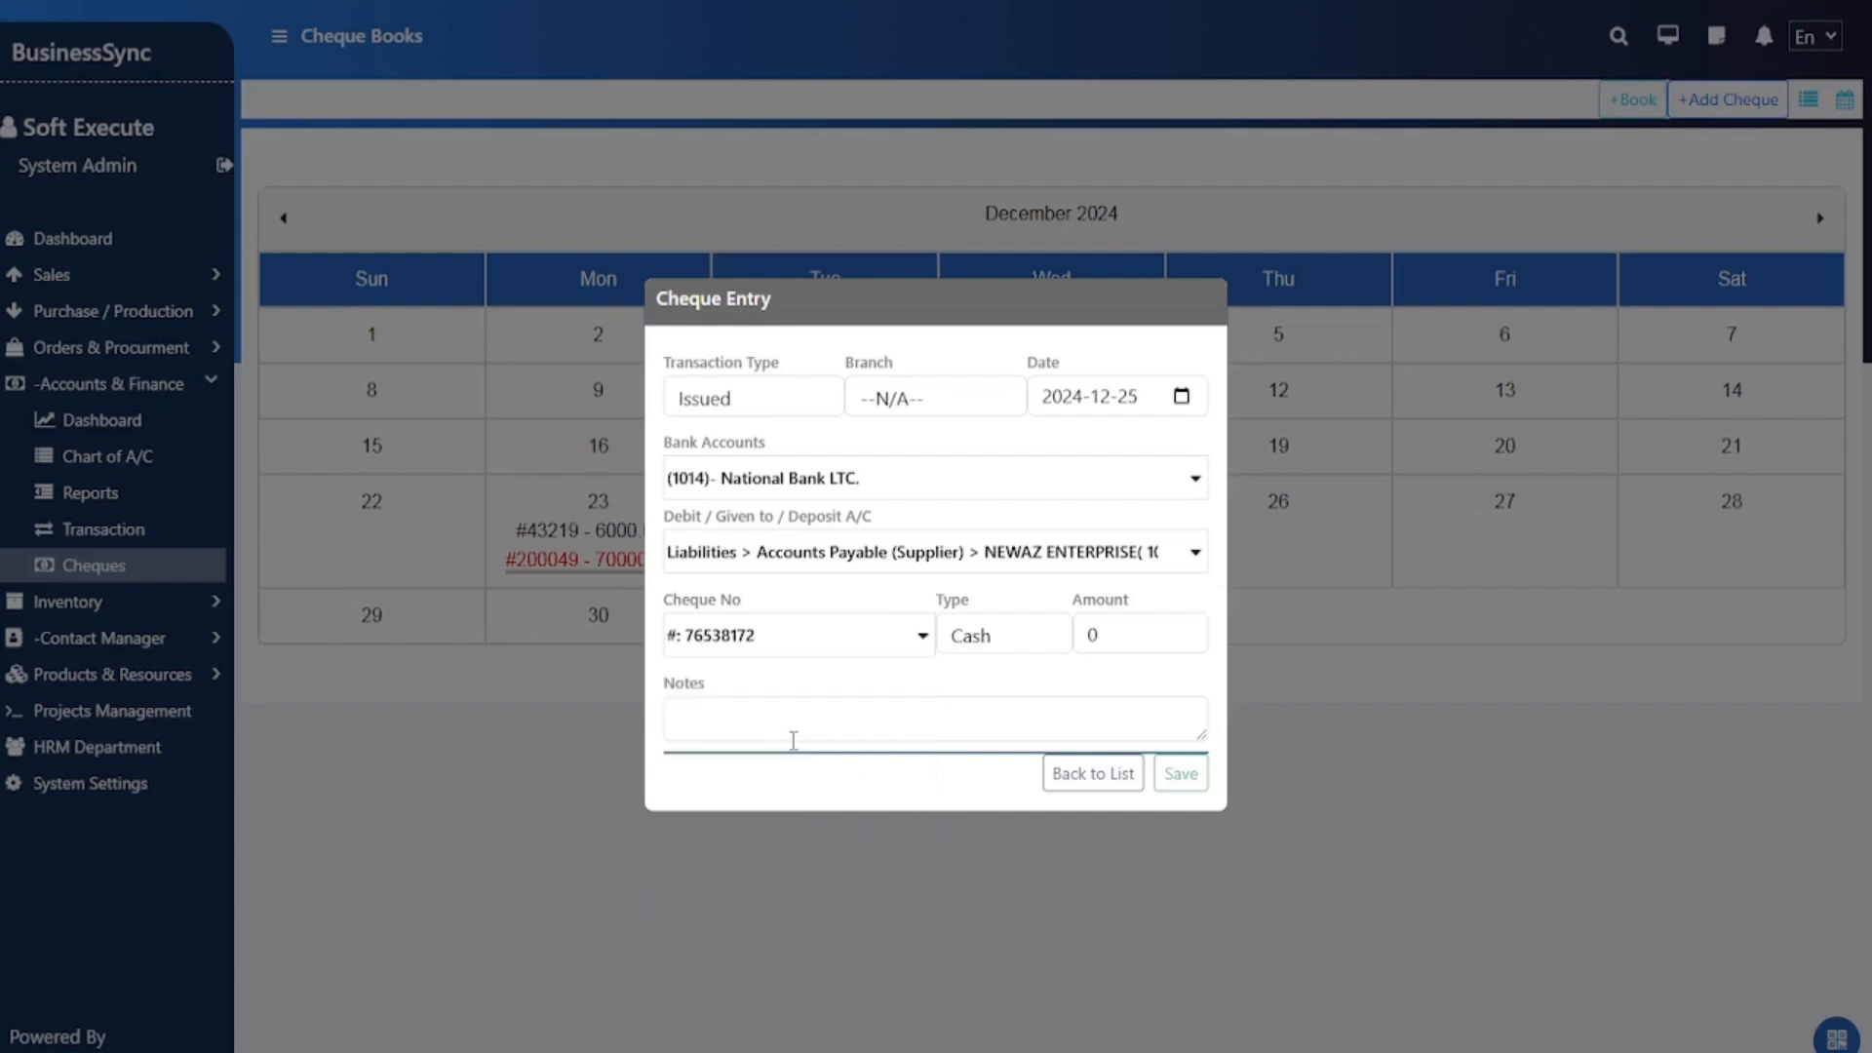
Step: Set the cheque date to 2024-12-31 and keep the cheque type as Cash
{"action": "left_click", "coordinate": [1180, 395]}
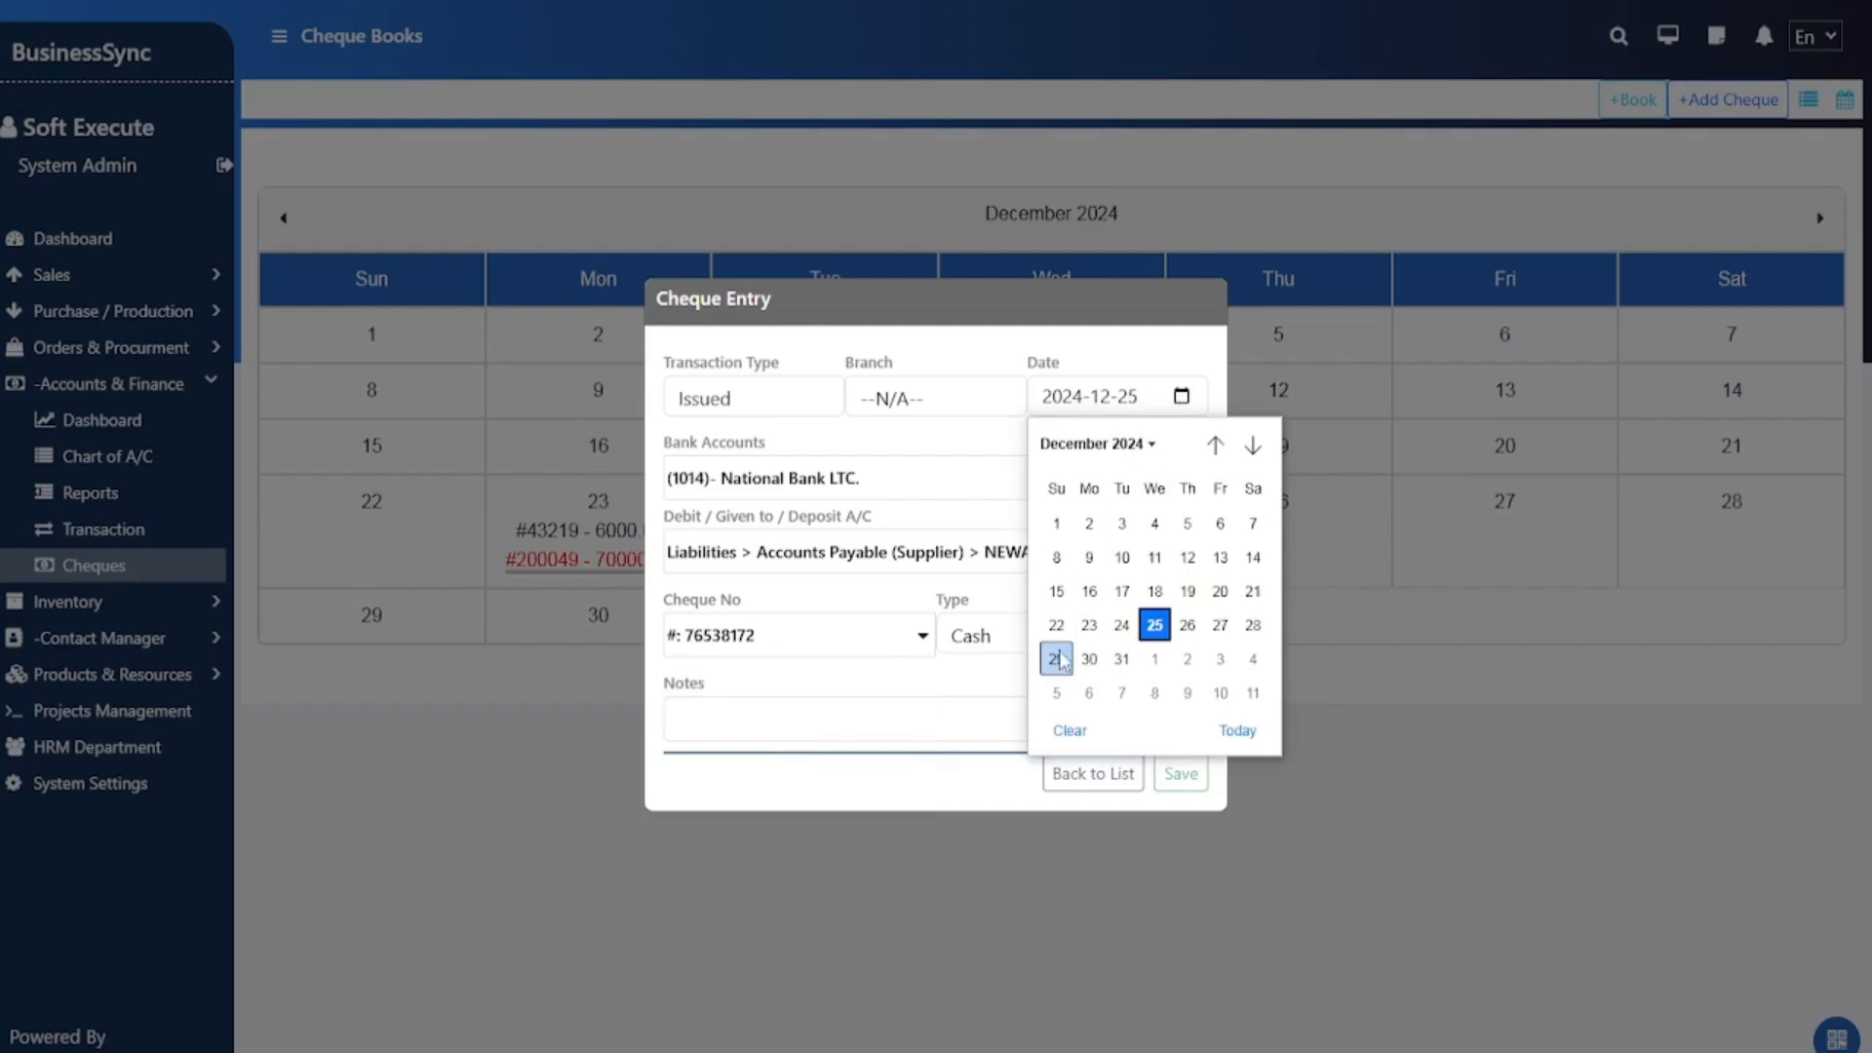
{"action": "left_click", "coordinate": [1122, 660]}
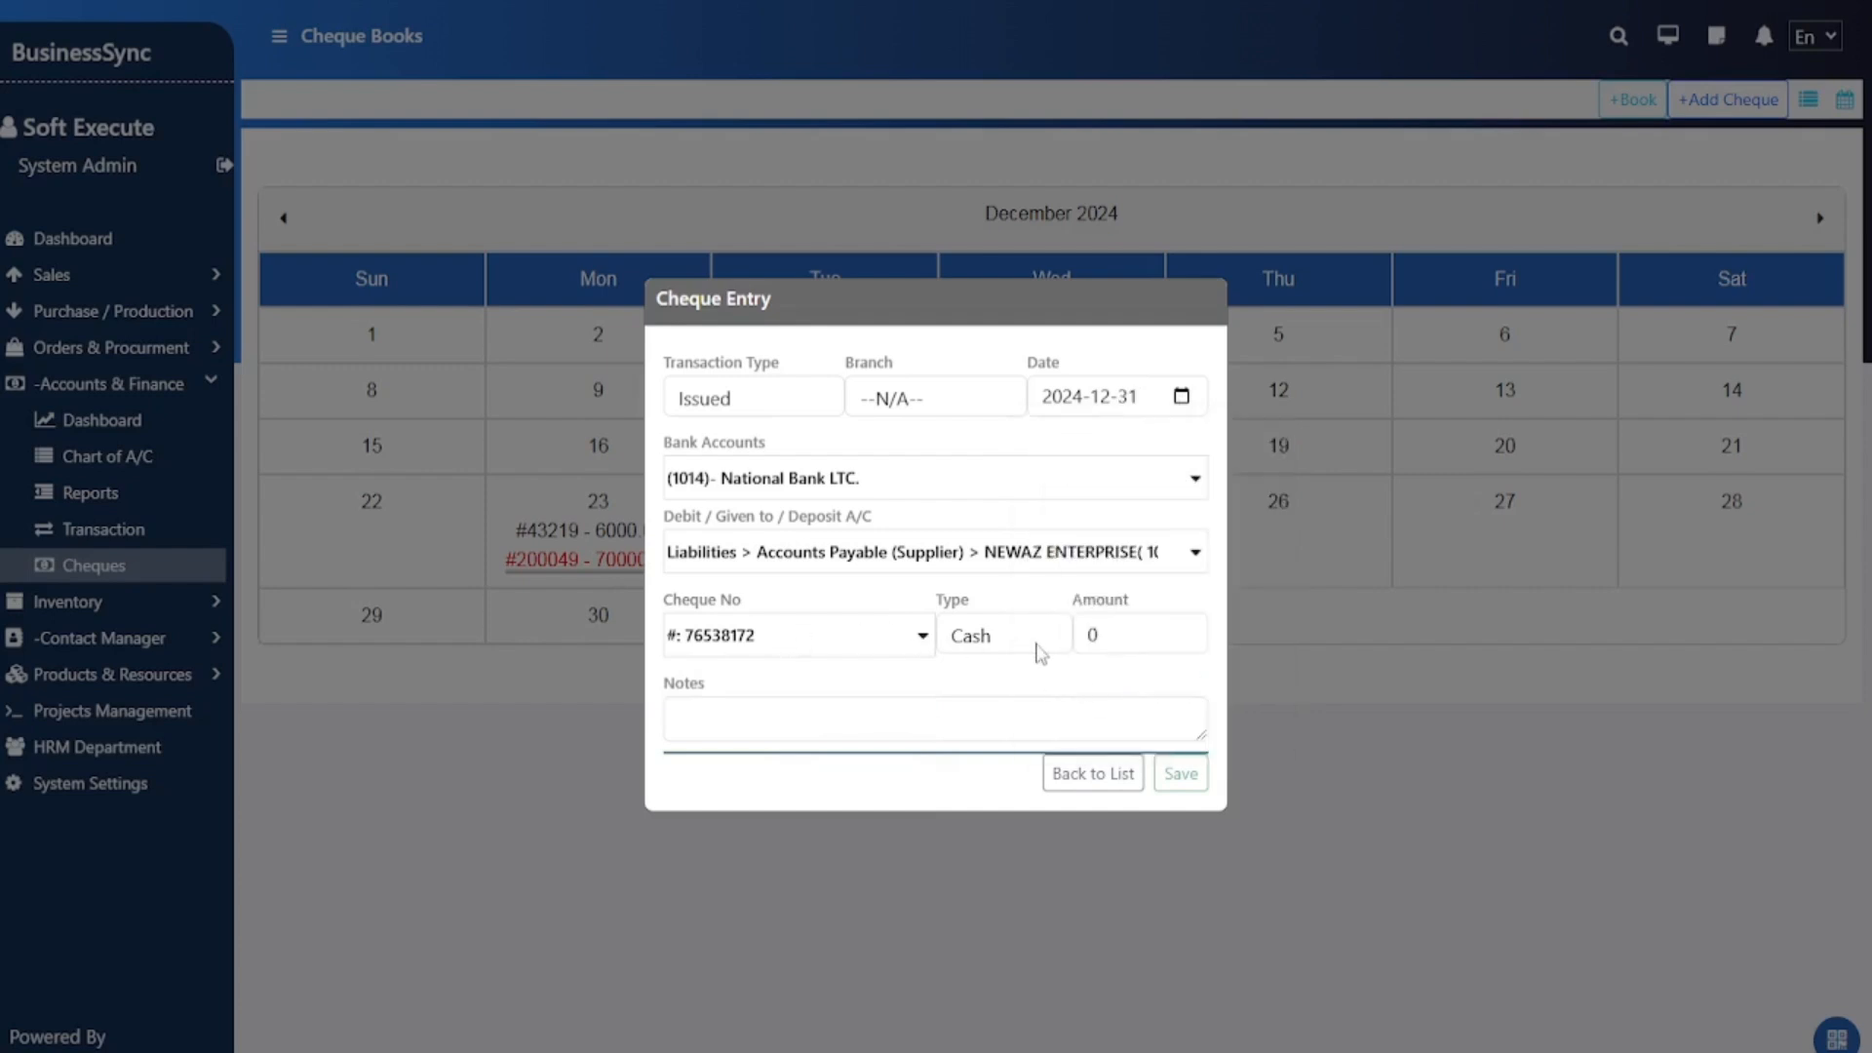
{"action": "left_click", "coordinate": [1004, 637]}
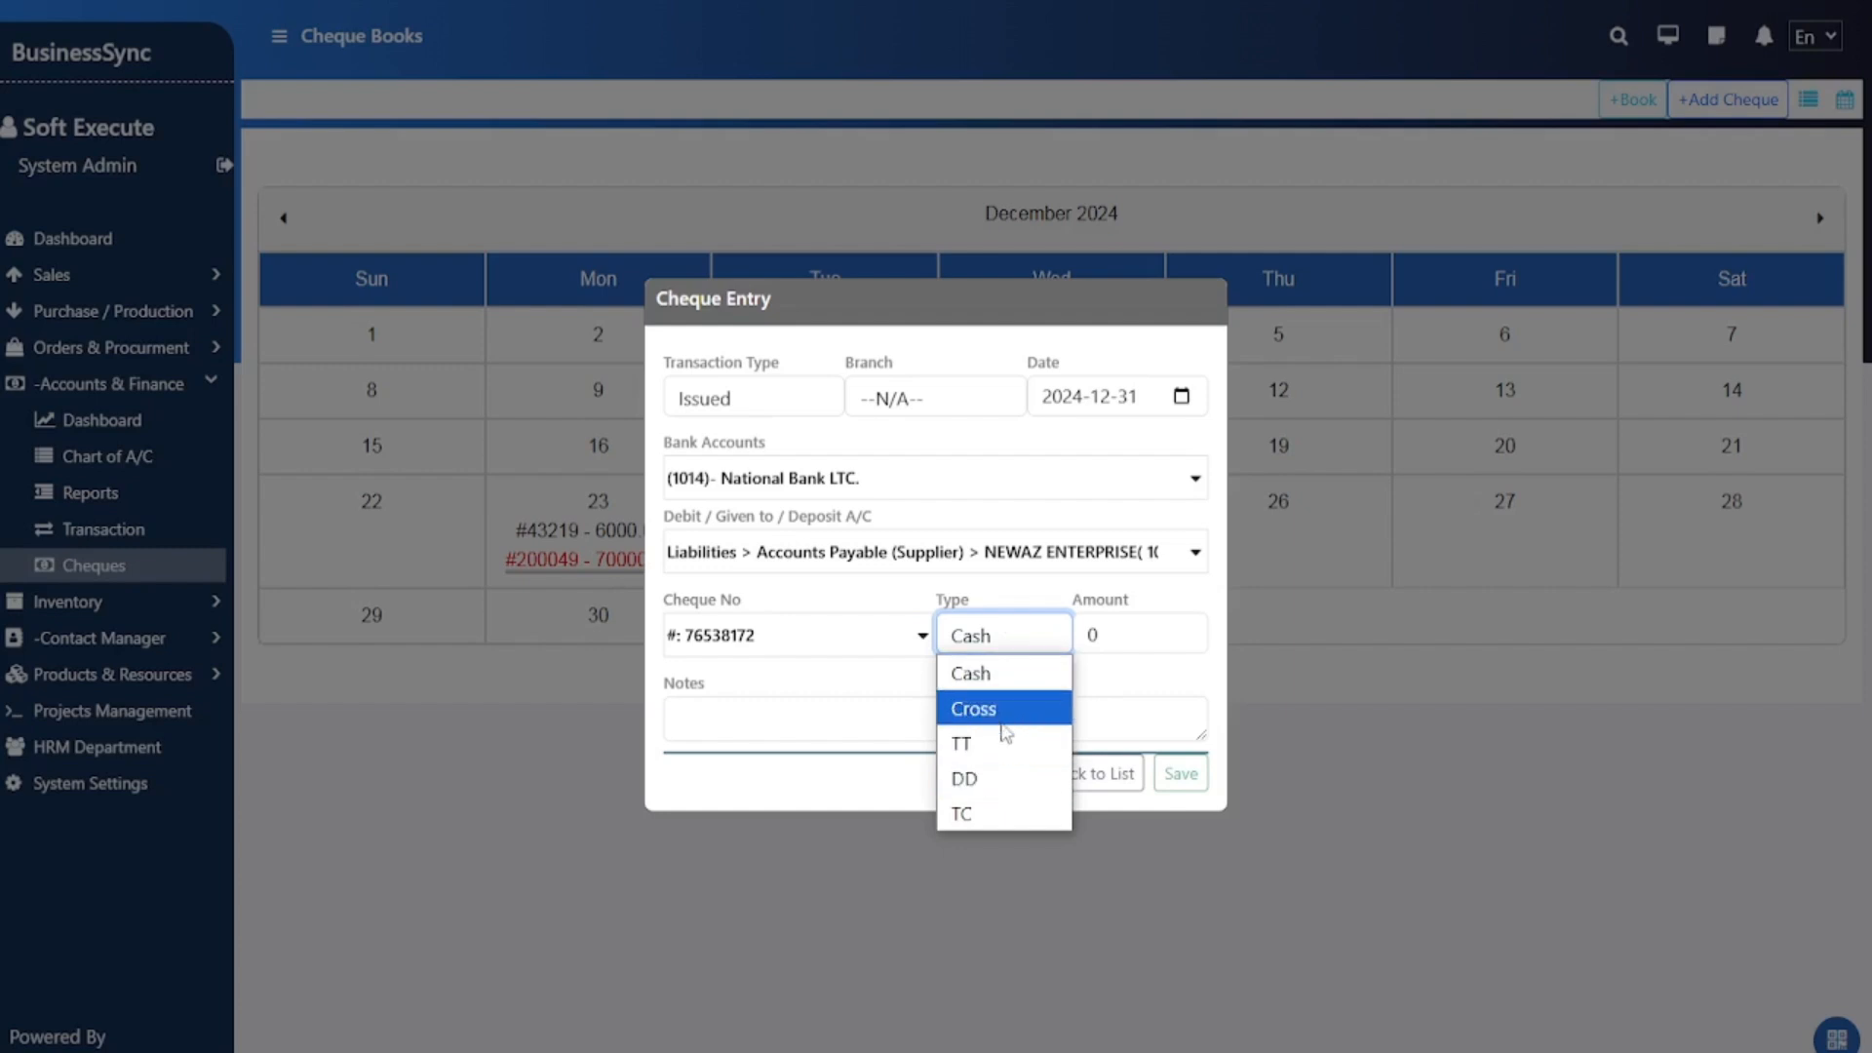
{"action": "left_click", "coordinate": [1004, 647]}
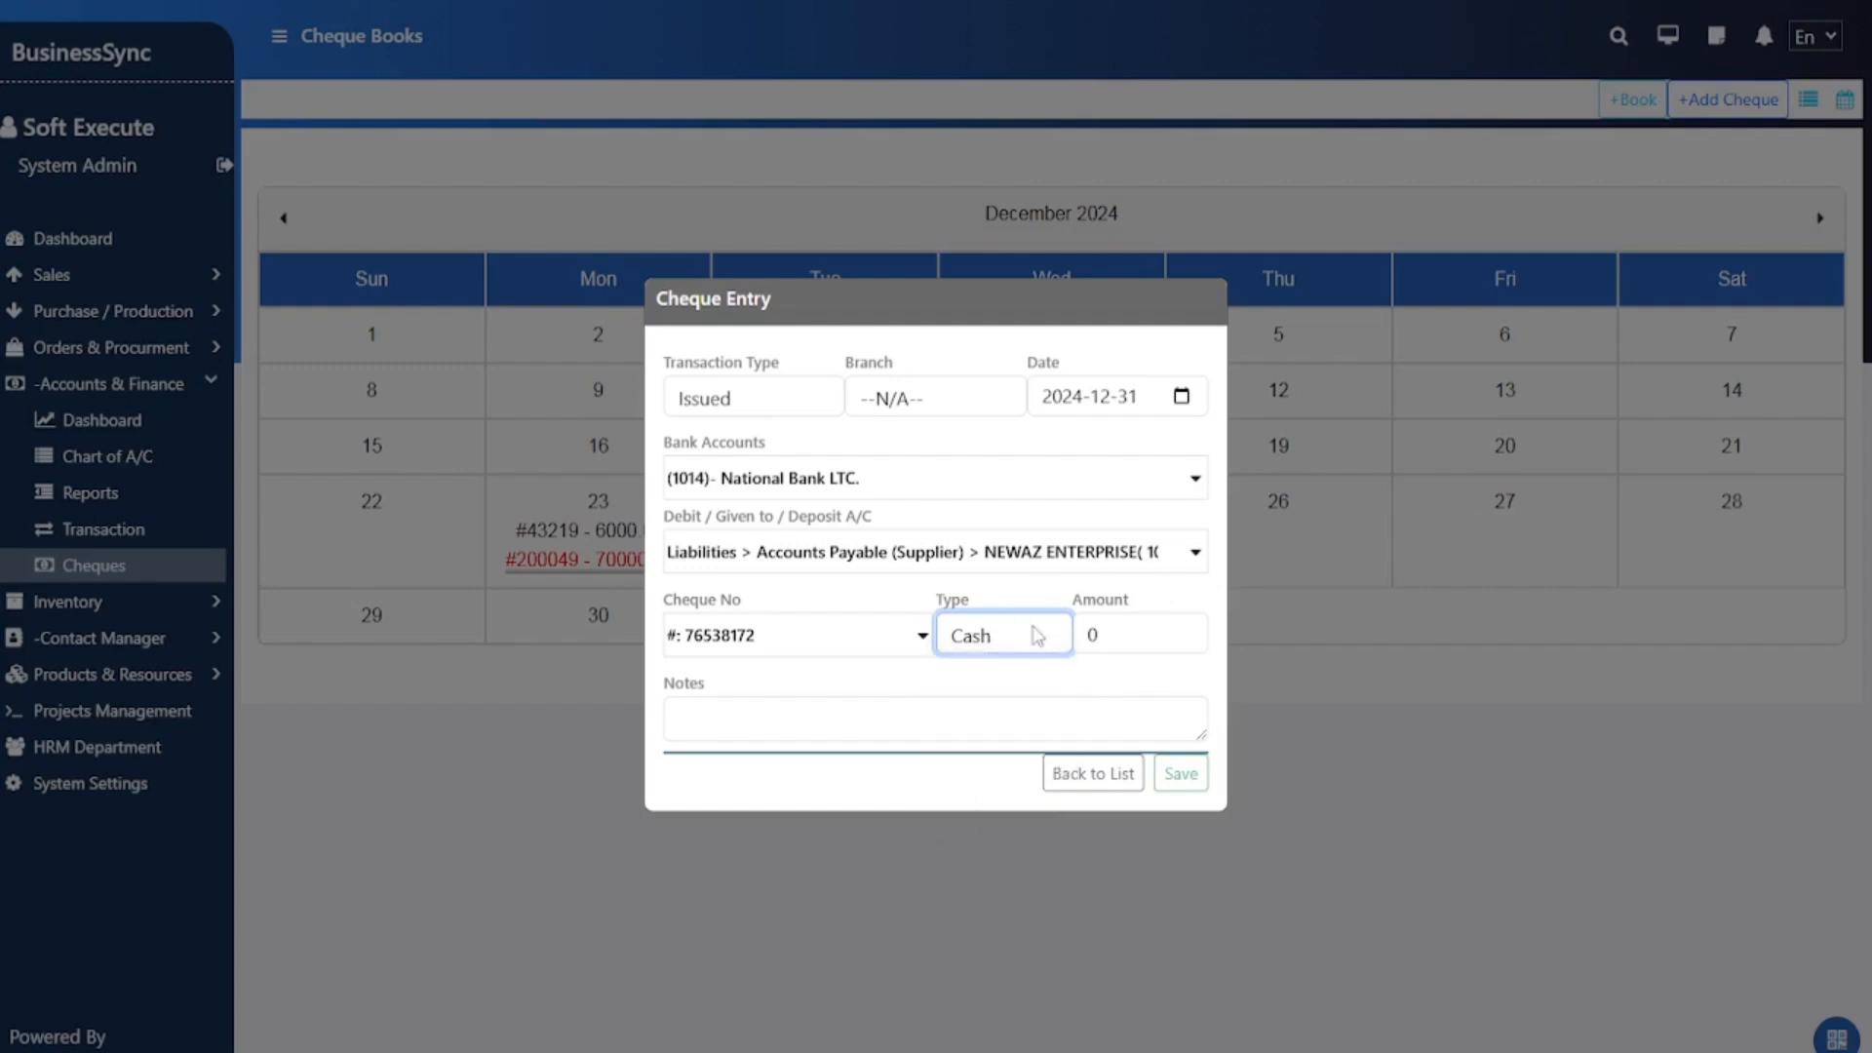
Step: Enter the amount 10000 and the note "It is testing cheque entry", then save the cheque and return to the calendar
{"action": "key", "text": "Tab"}
{"action": "left_click_drag", "start_coordinate": [1058, 630], "coordinate": [919, 760]}
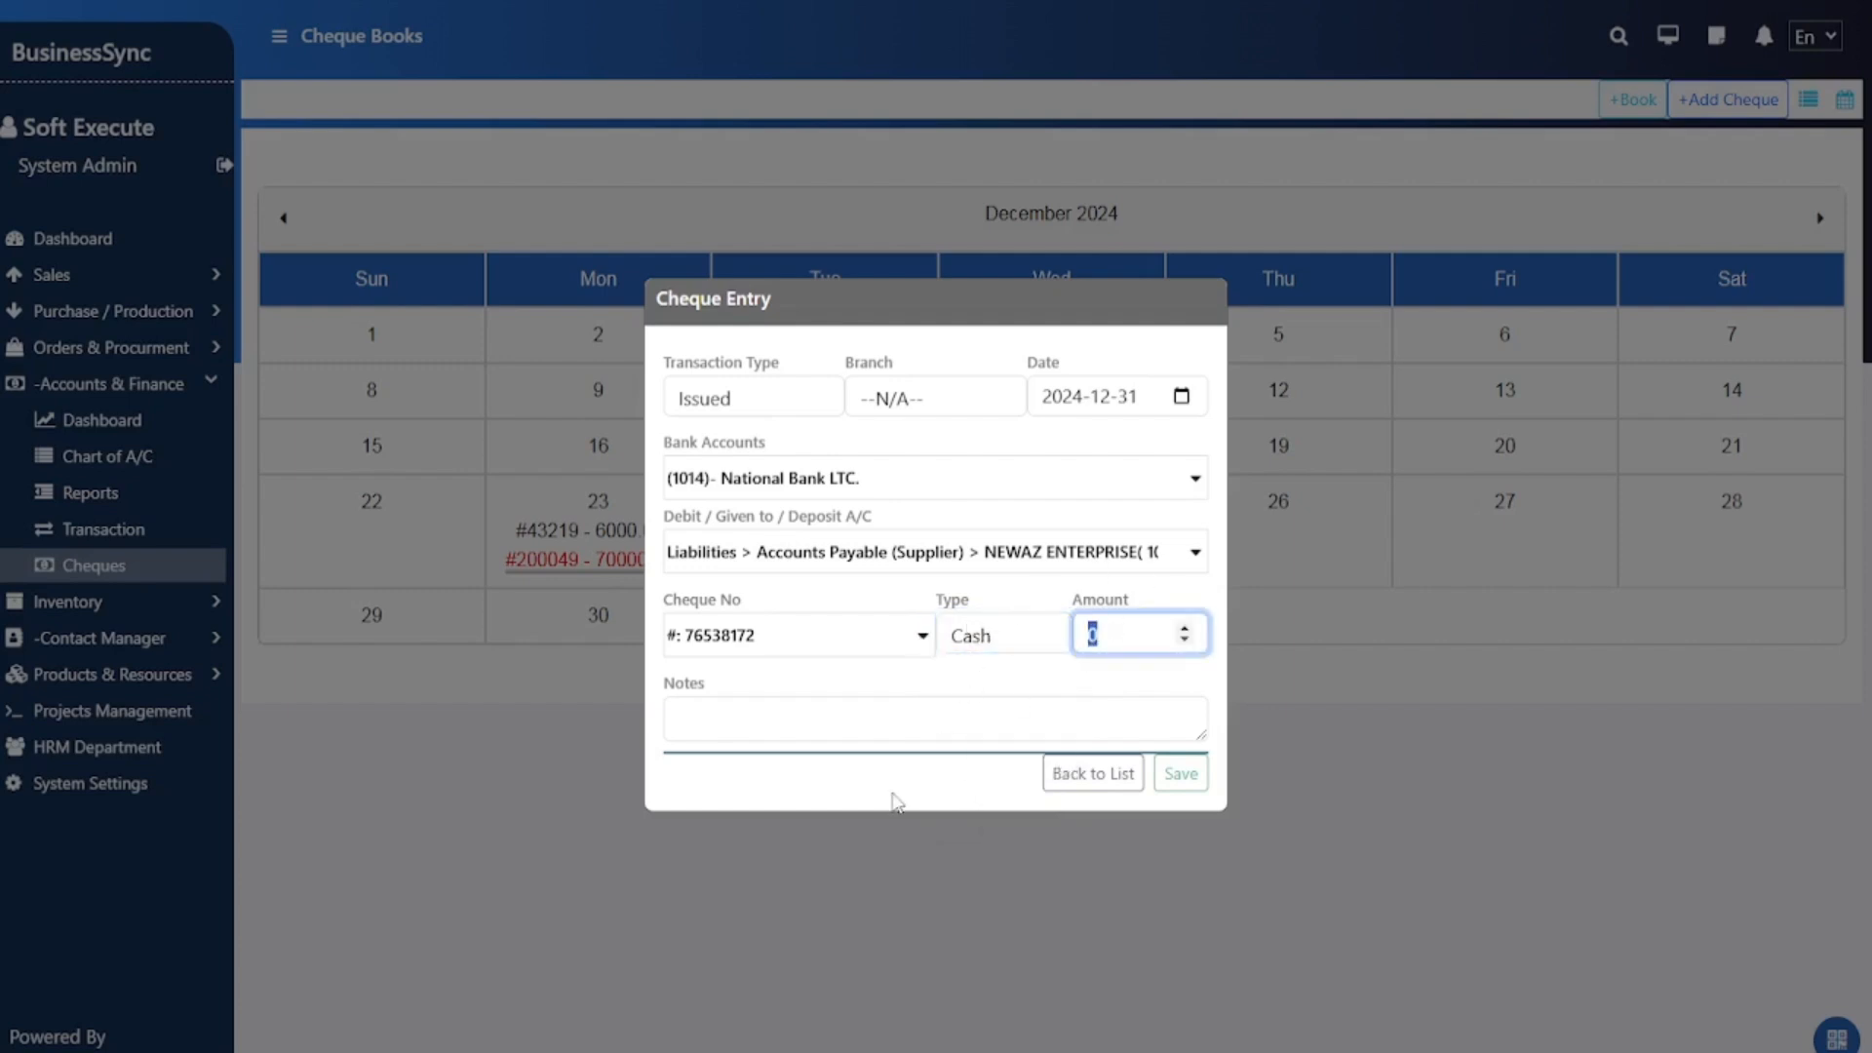
{"action": "type", "text": "10000"}
{"action": "left_click", "coordinate": [838, 708]}
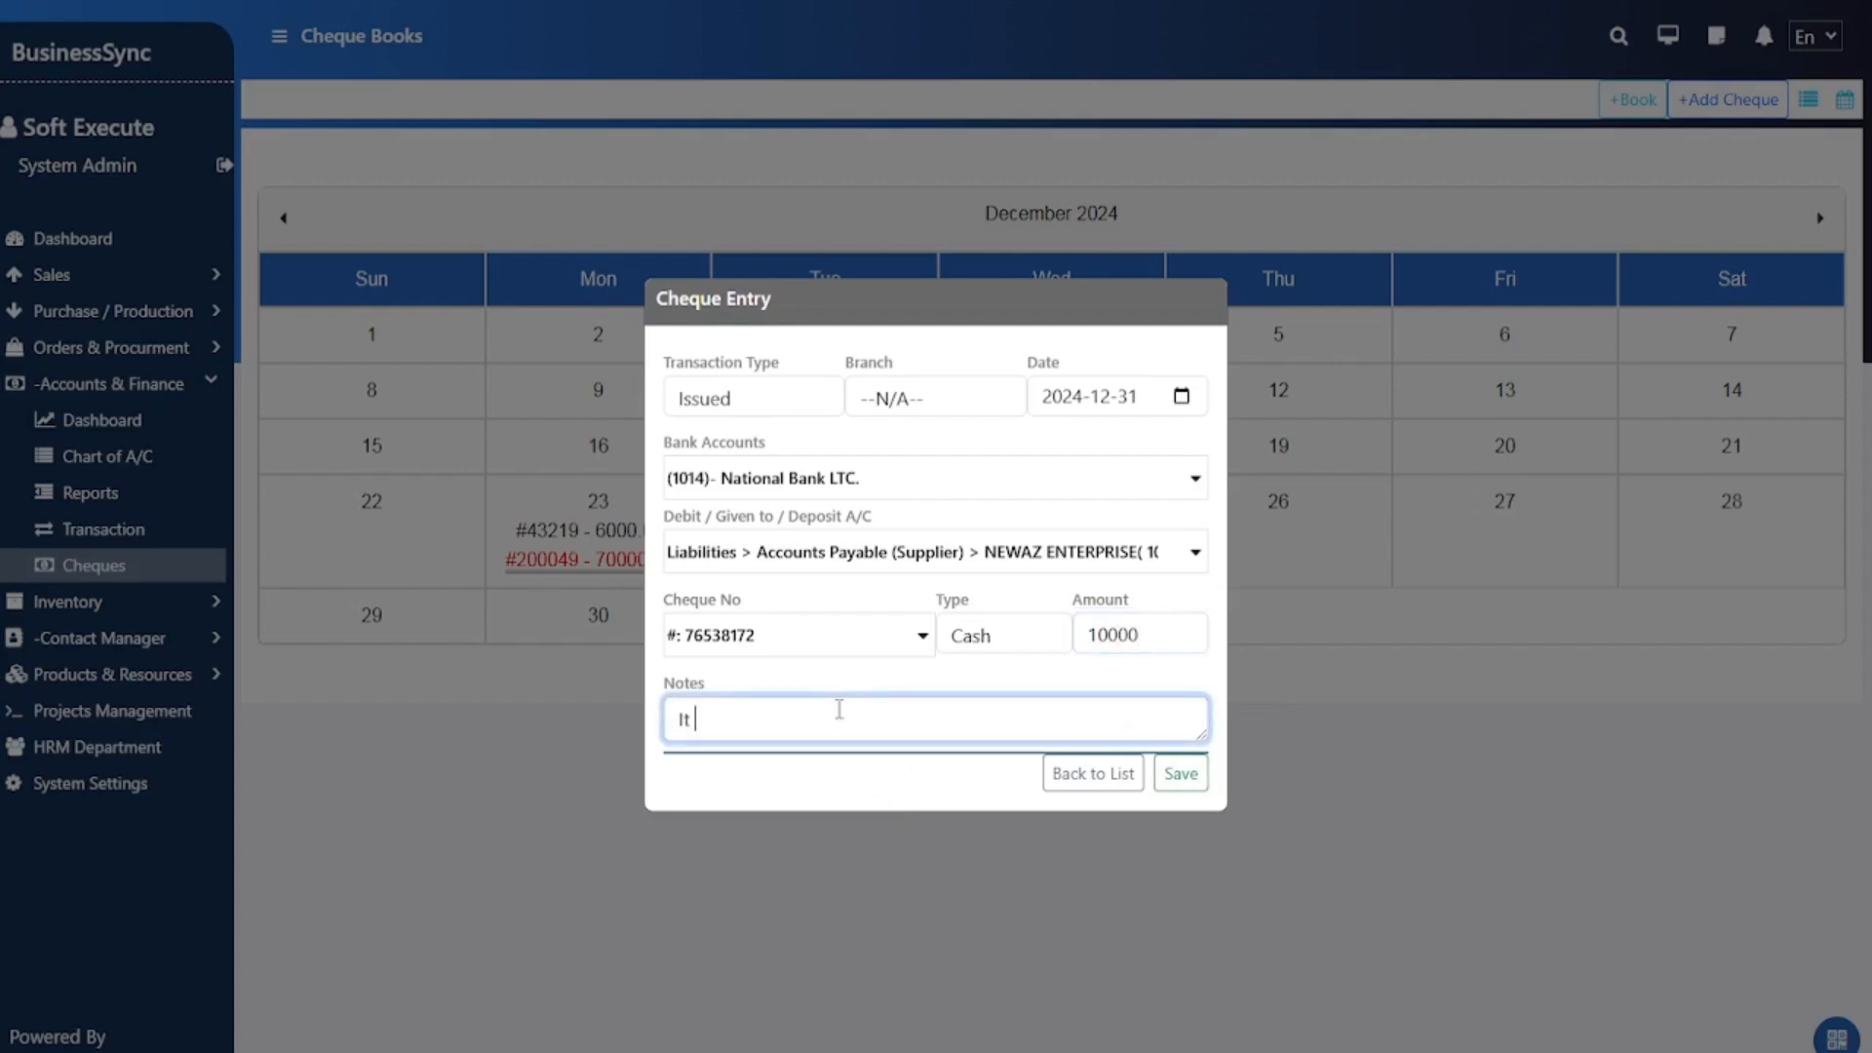
{"action": "type", "text": "It is testing cheque entry"}
{"action": "left_click", "coordinate": [1181, 773]}
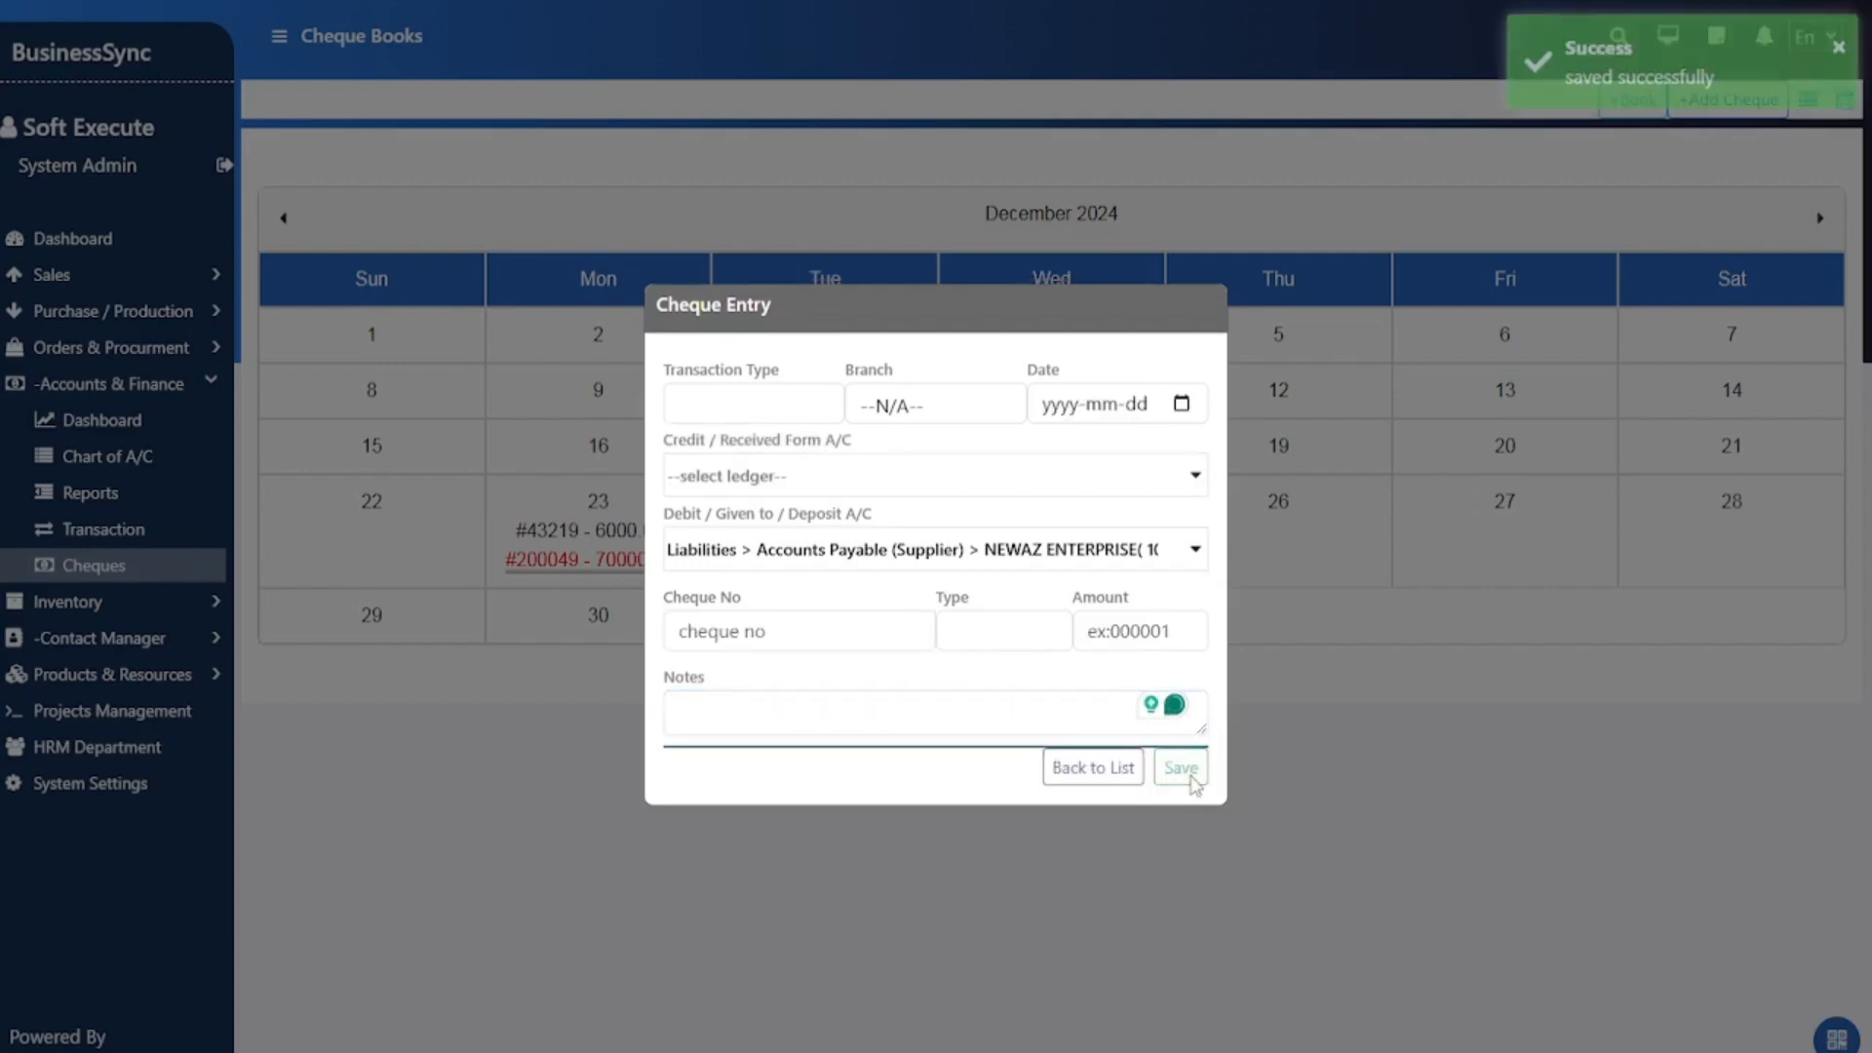
{"action": "left_click", "coordinate": [1074, 770]}
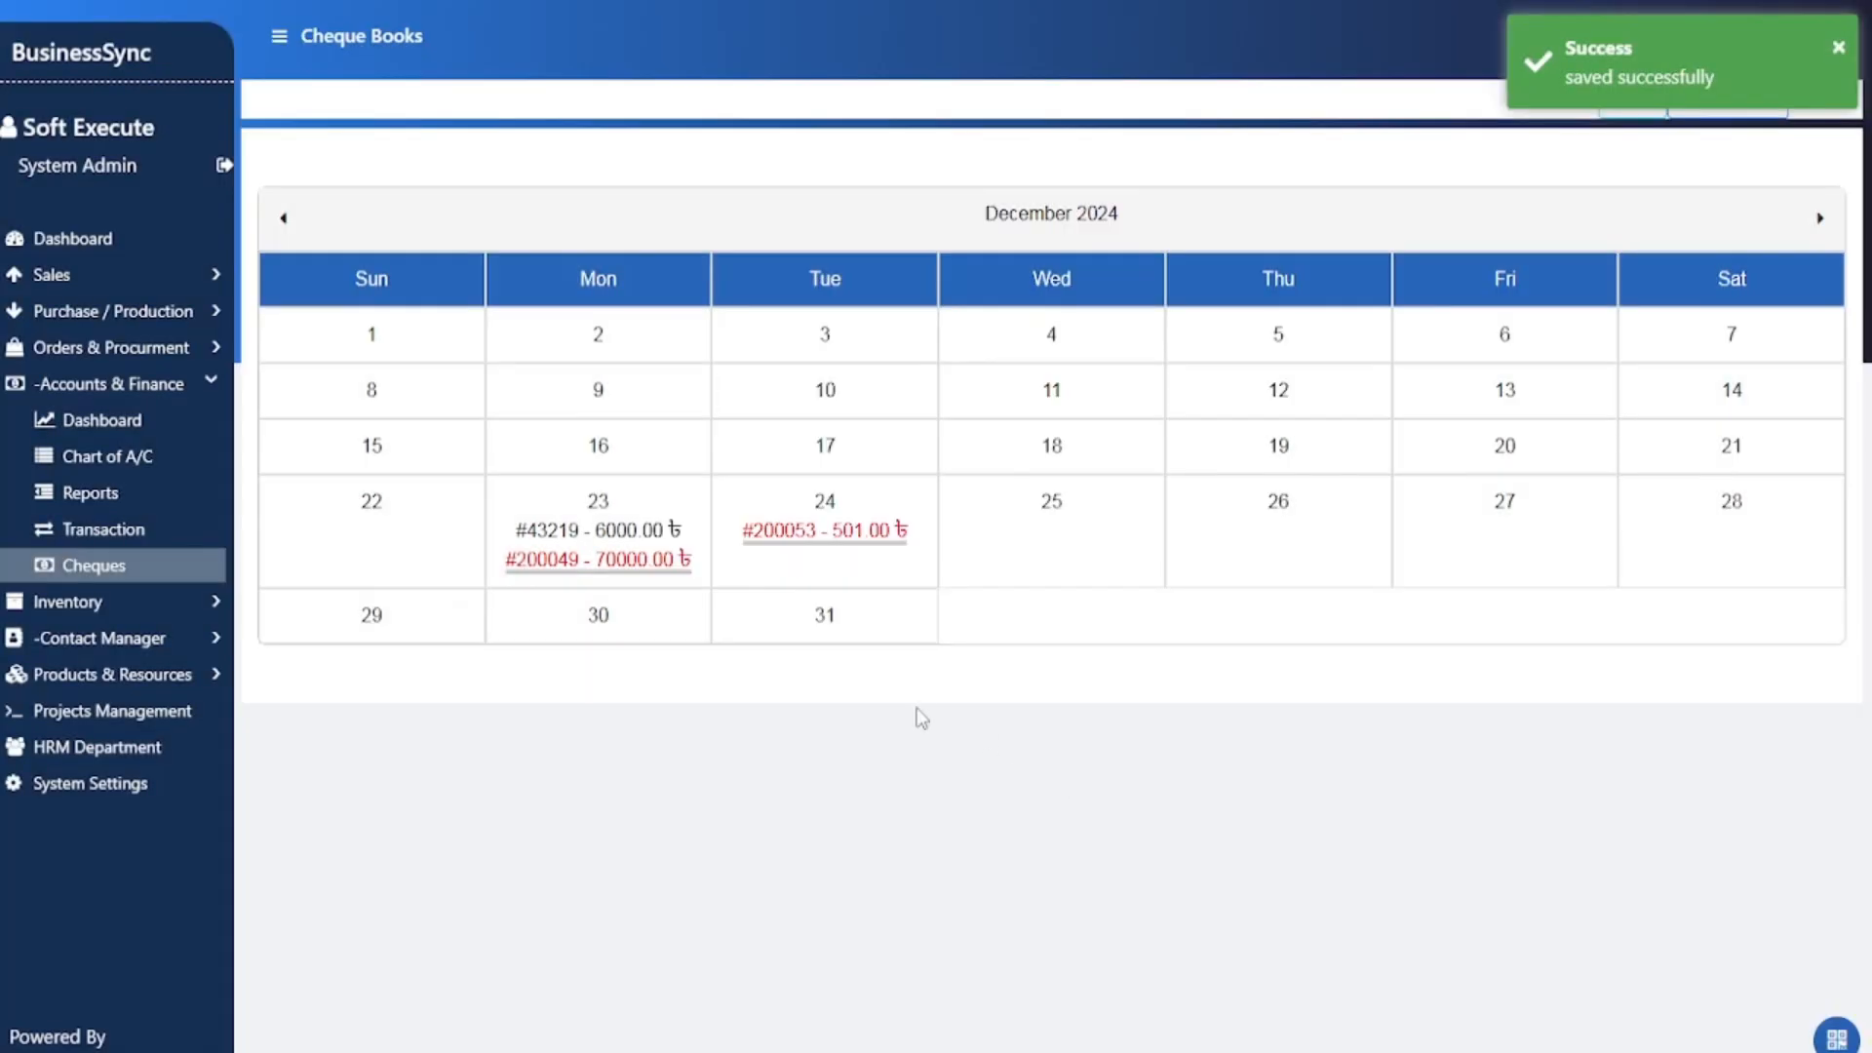
Step: Review the cheque calendar for January 2025 and December 2024, including the details and status options of the cheque dated 31 December
{"action": "left_click", "coordinate": [1820, 218]}
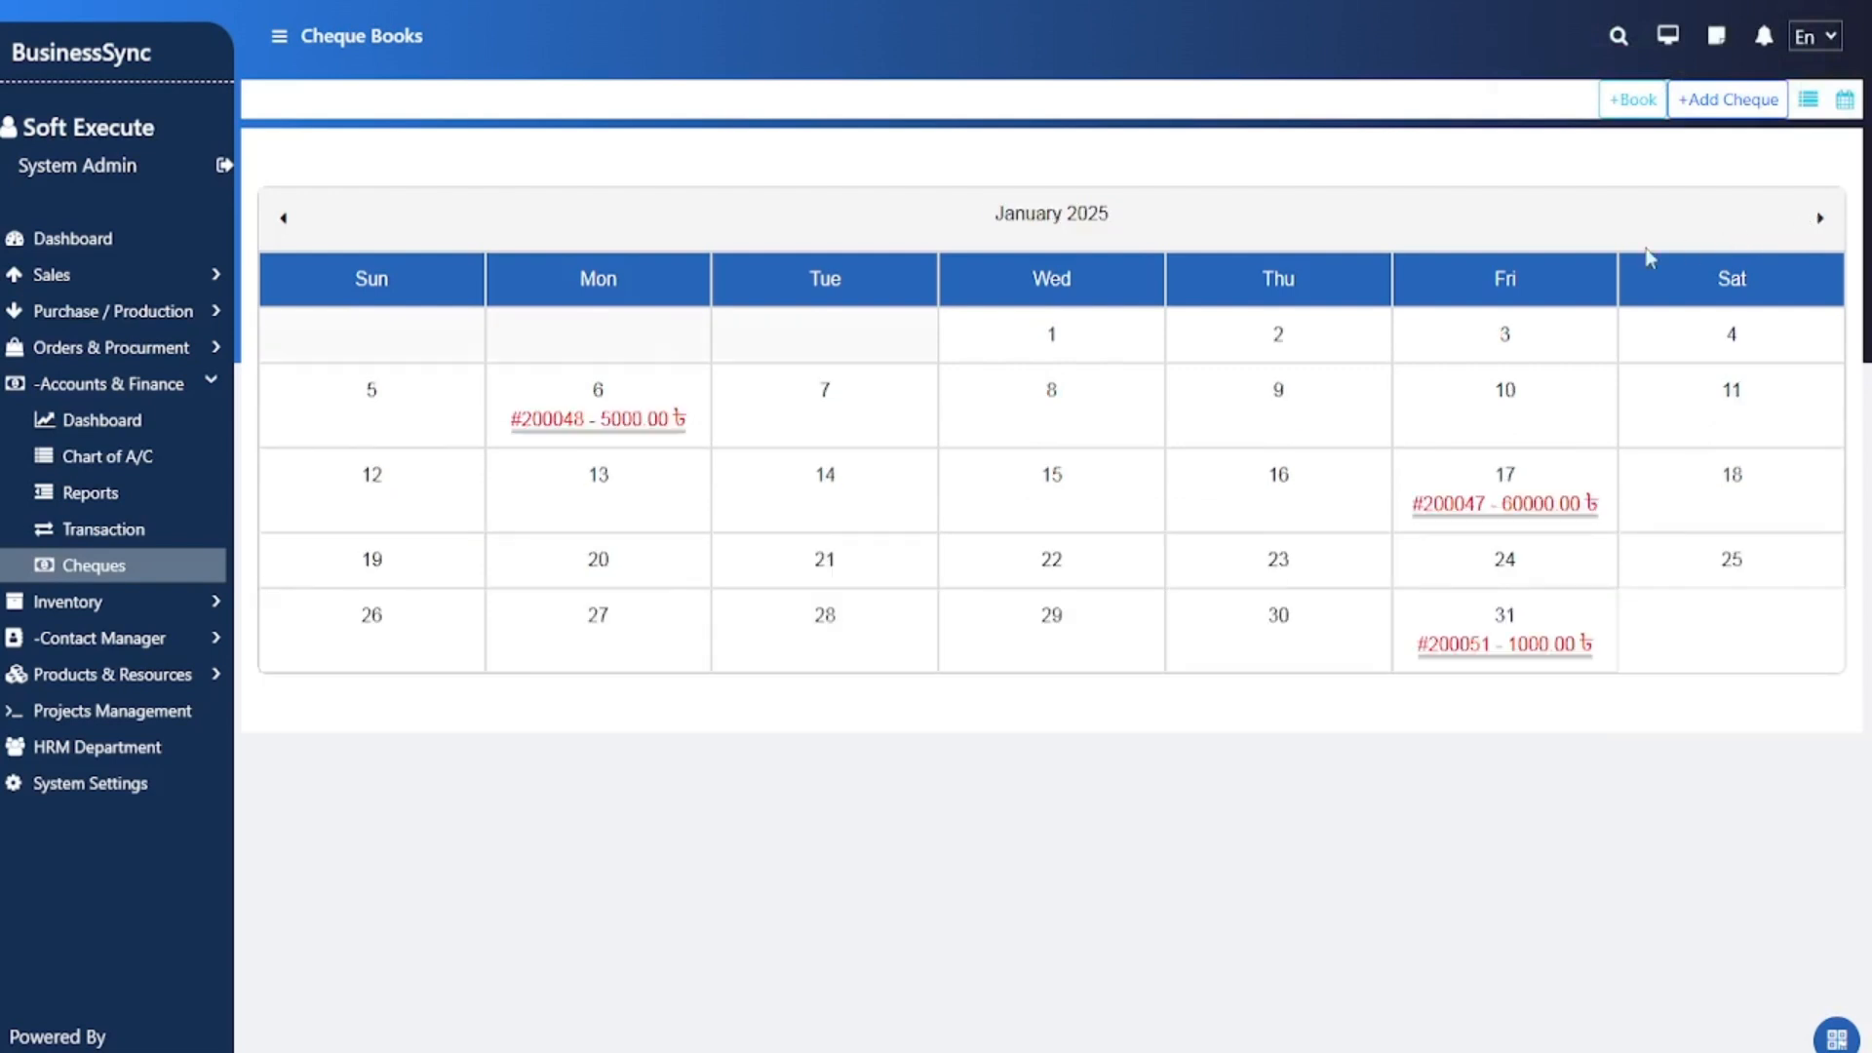
{"action": "left_click", "coordinate": [283, 217]}
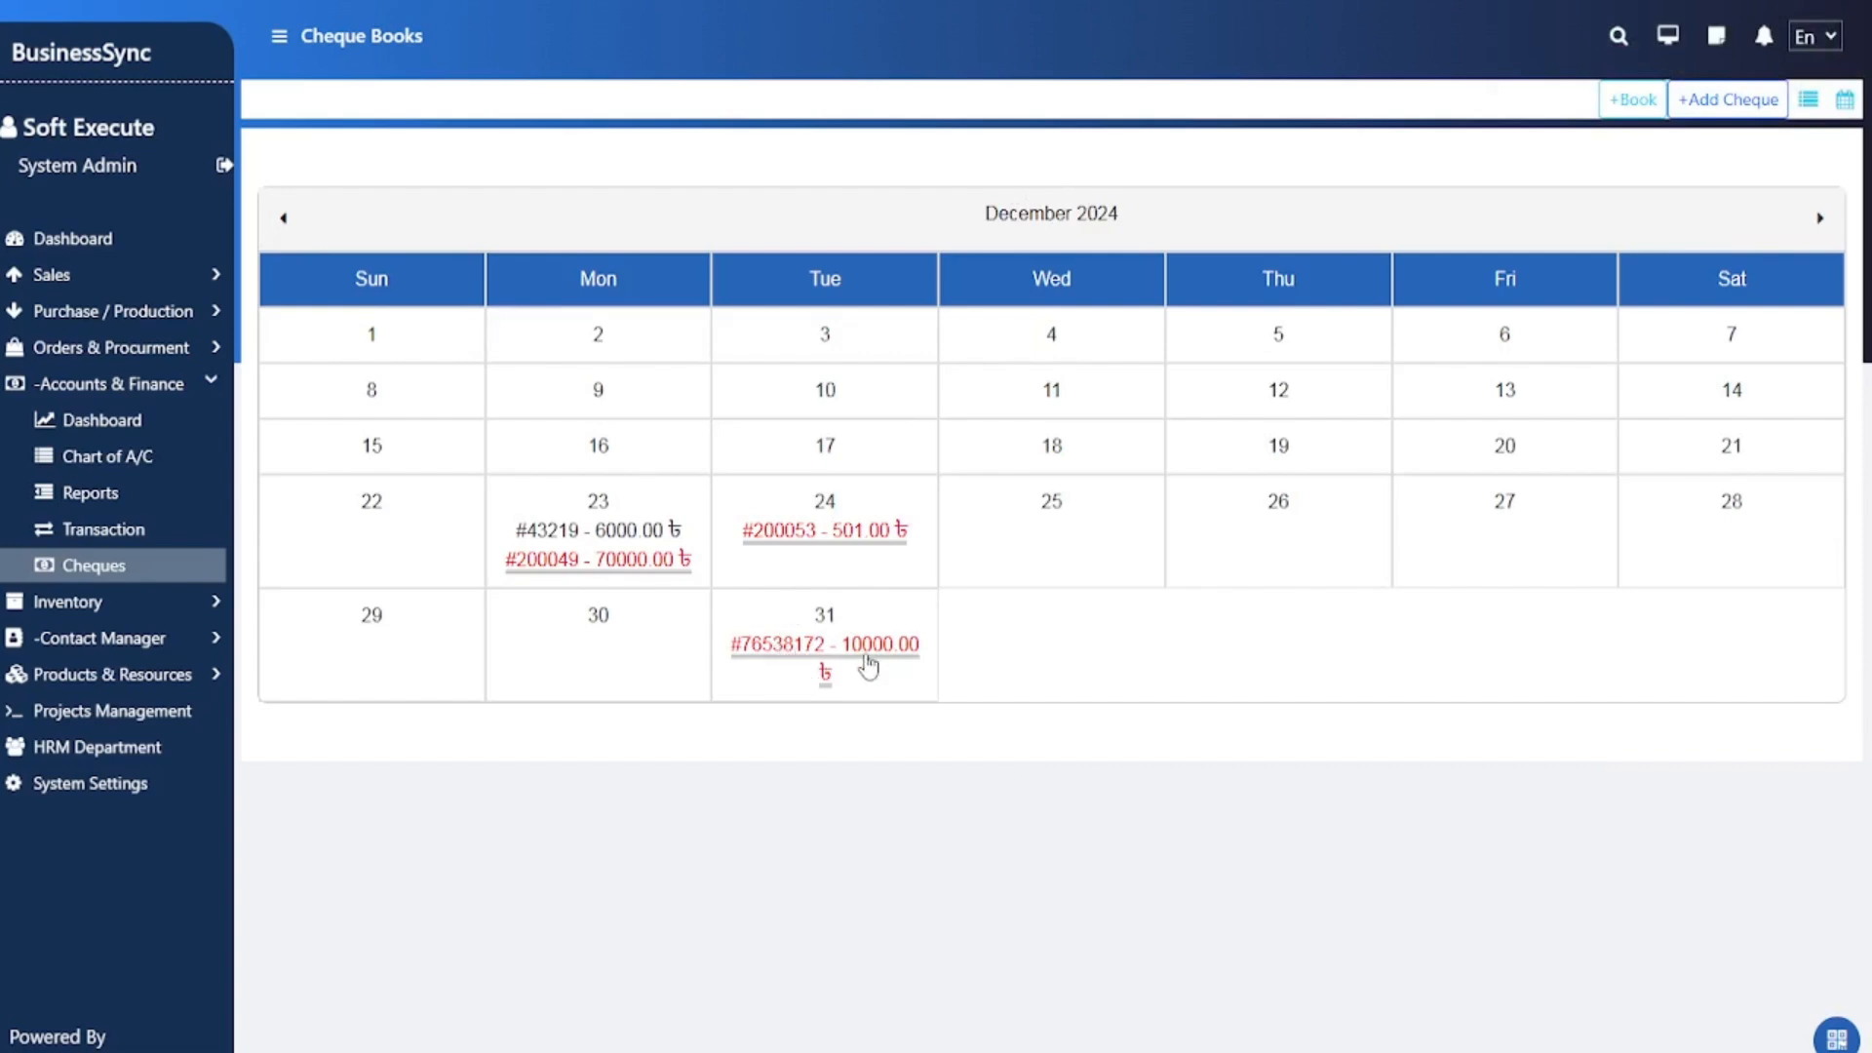
{"action": "left_click", "coordinate": [818, 659]}
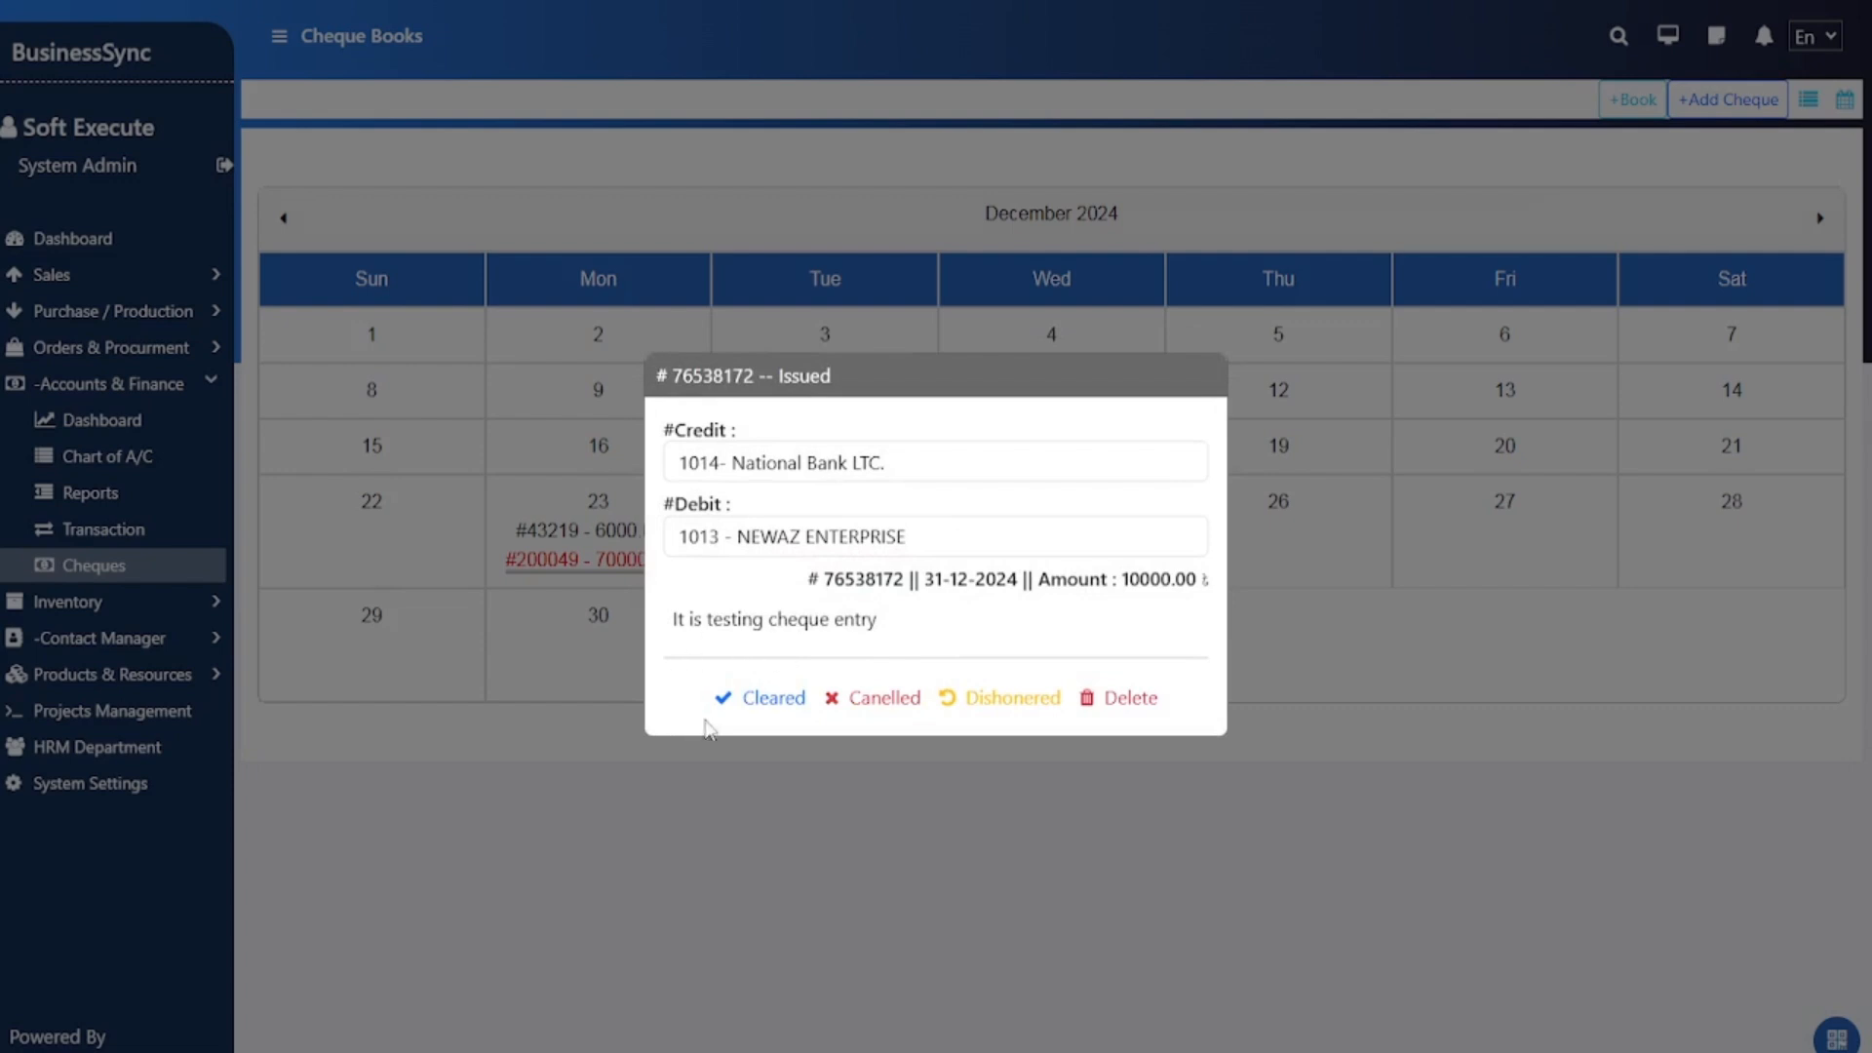
{"action": "left_click", "coordinate": [738, 701]}
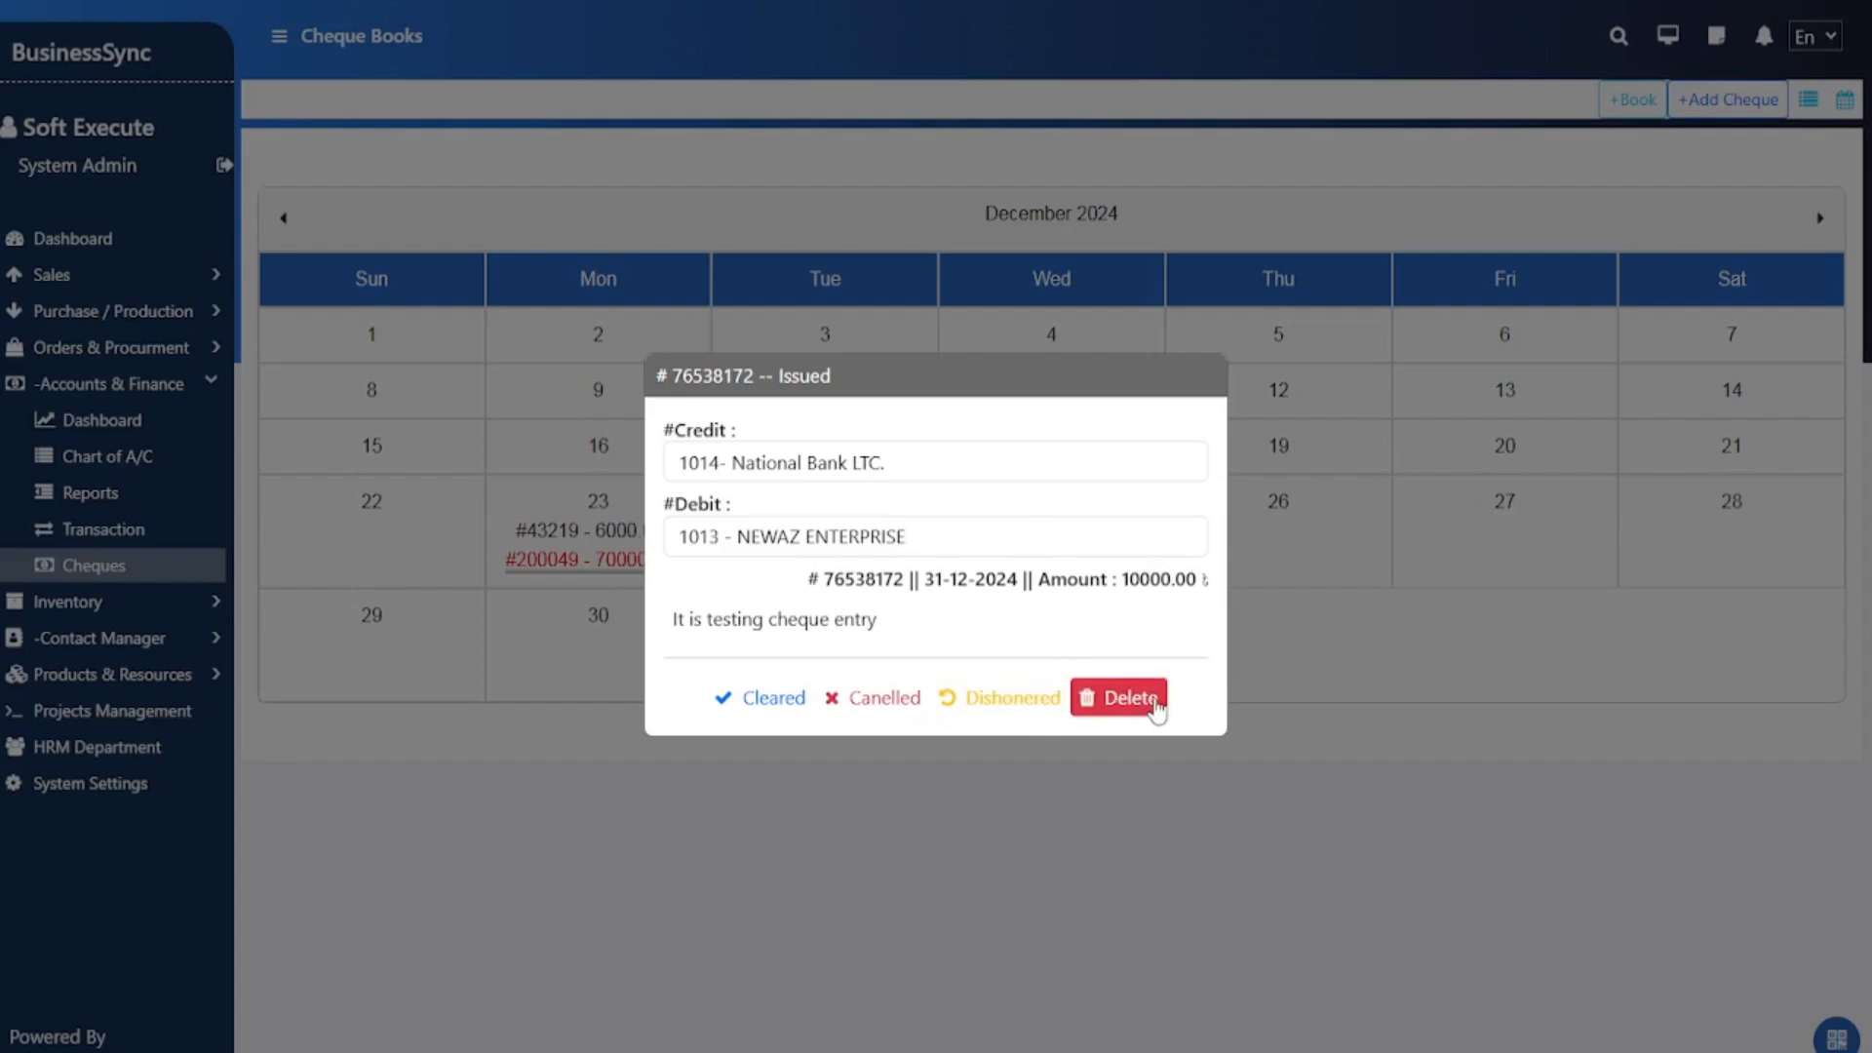
{"action": "left_click", "coordinate": [1303, 642]}
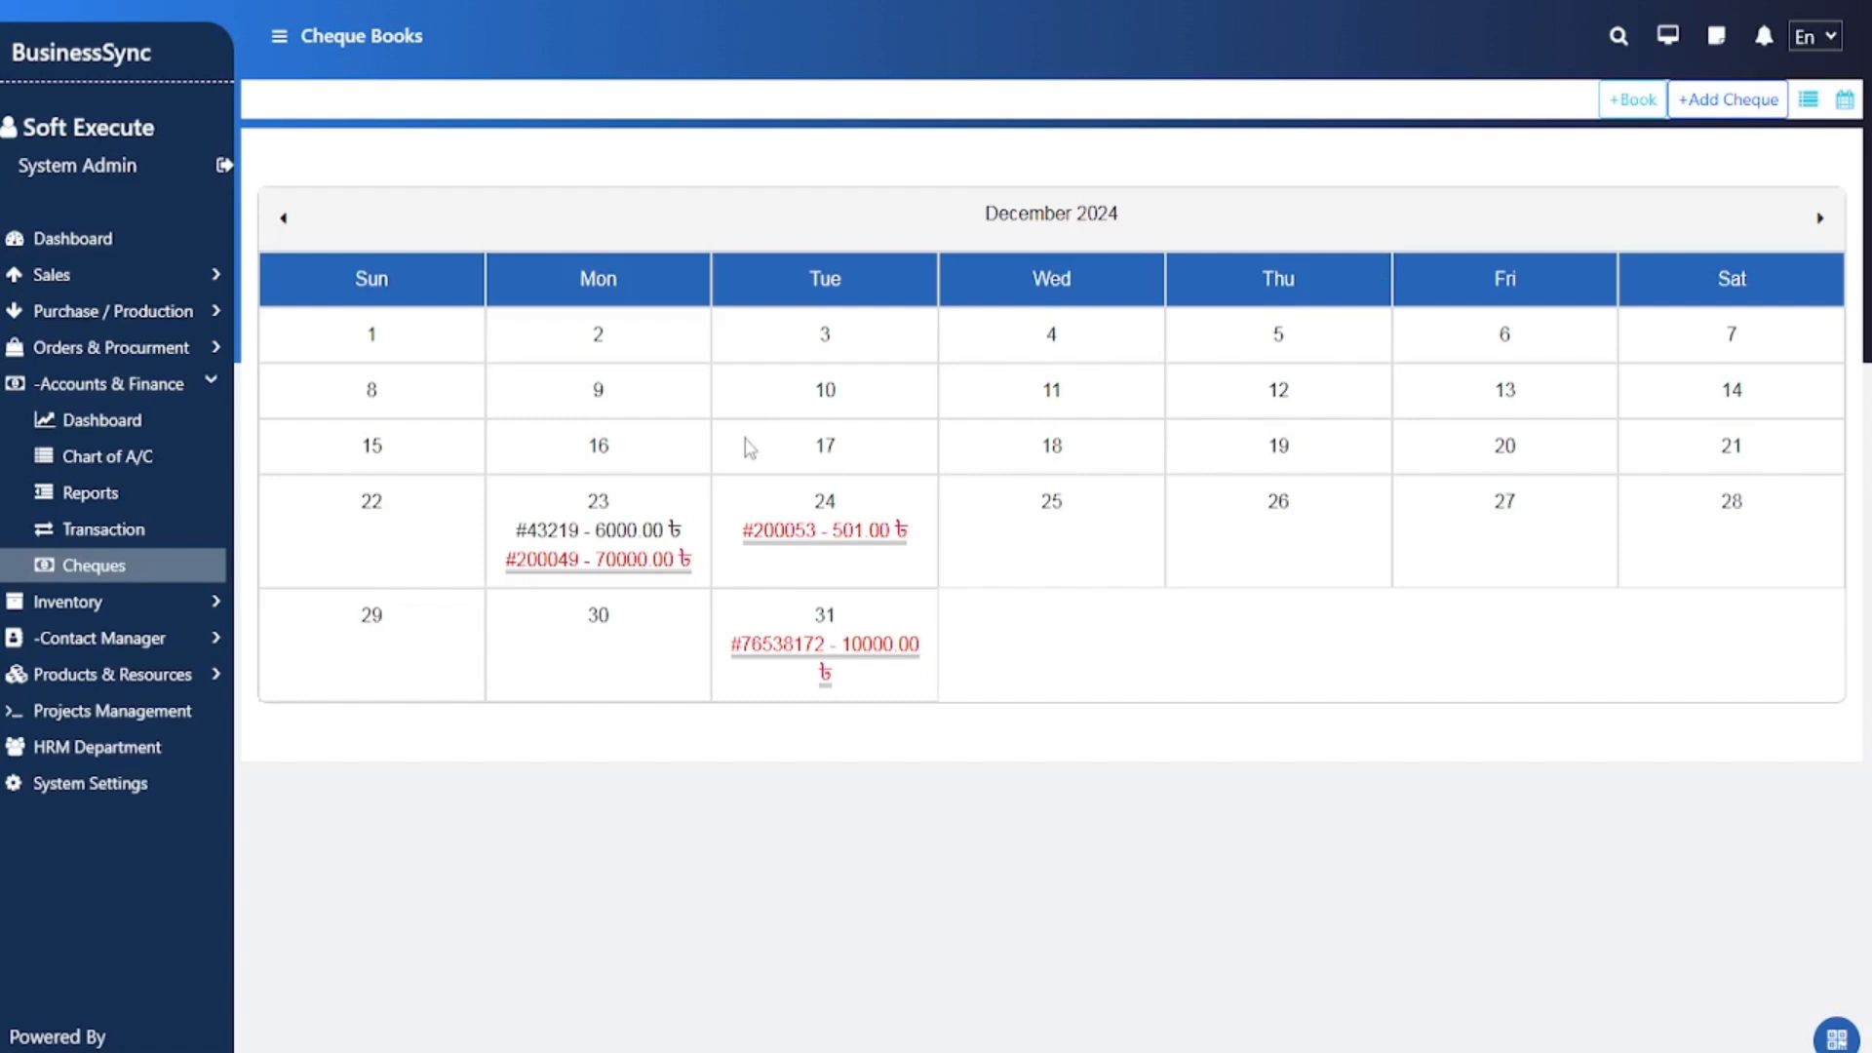
{"action": "left_click", "coordinate": [1819, 219]}
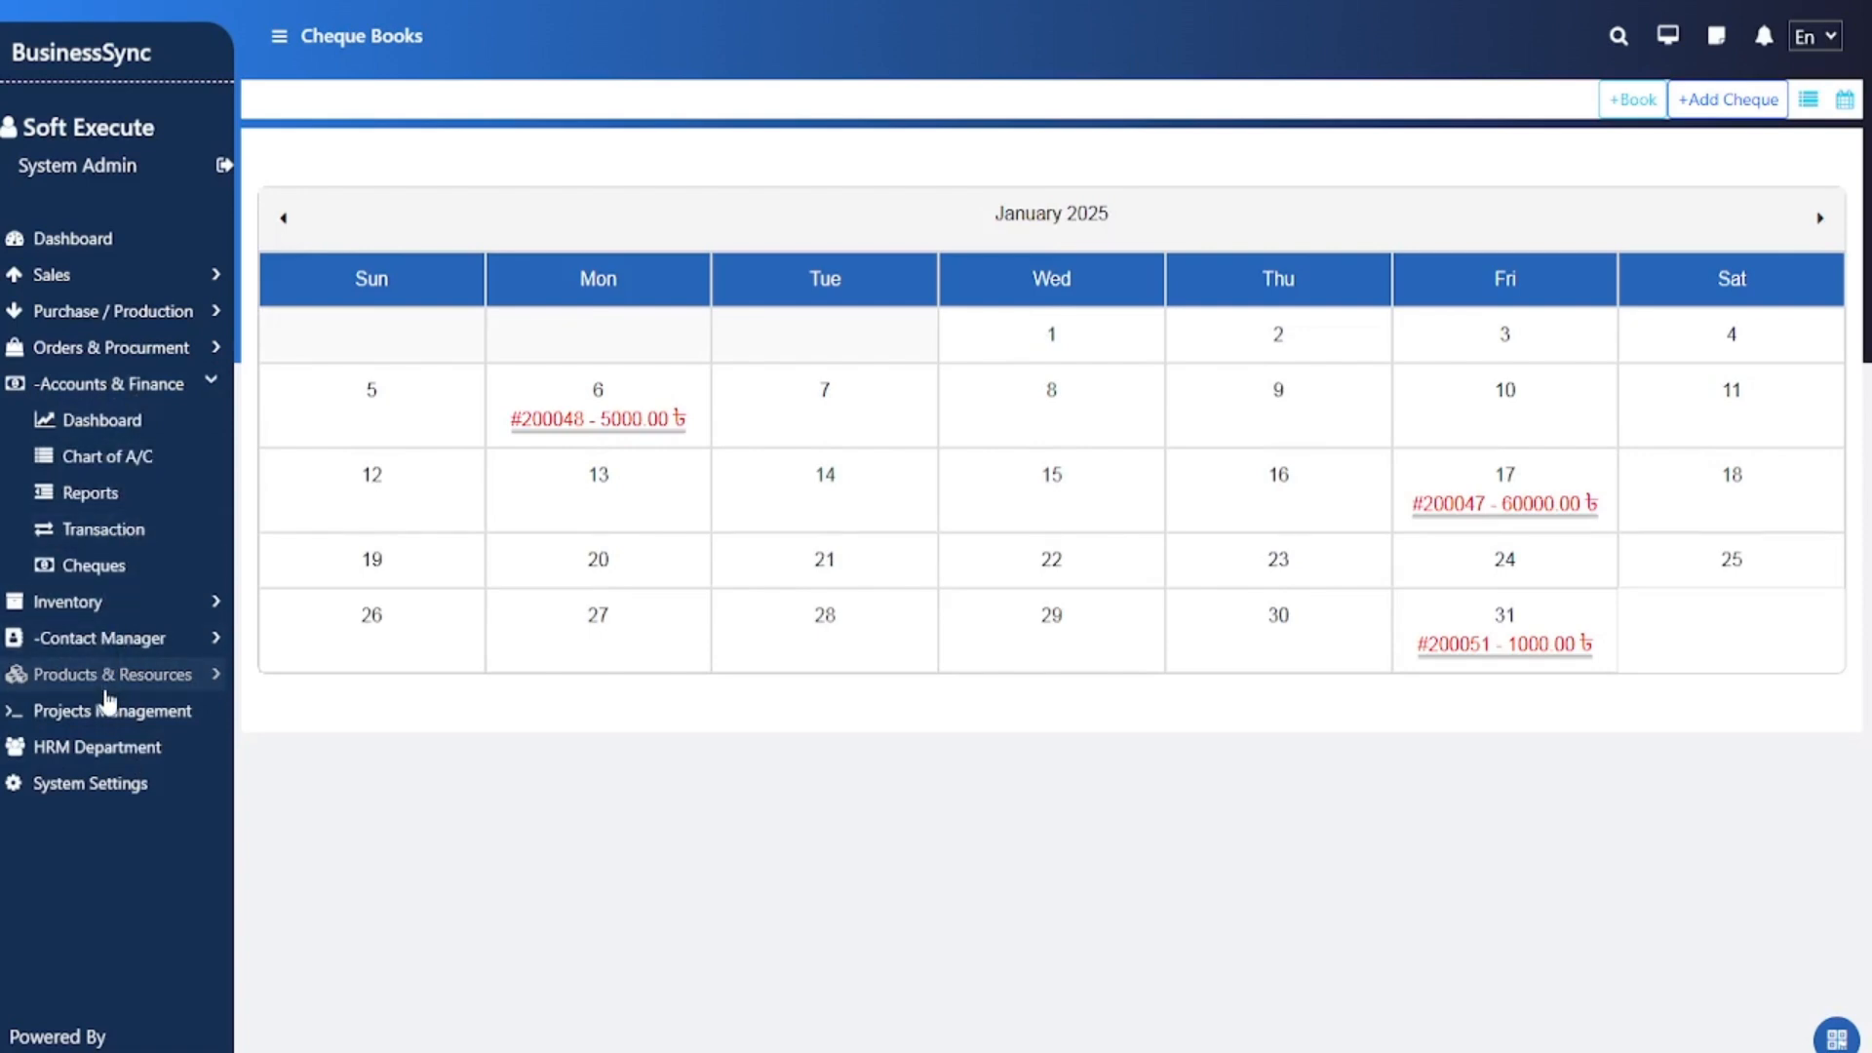
Step: Open the sales list, filter it to show only incompleted sales, and restore the full list
{"action": "left_click", "coordinate": [115, 277]}
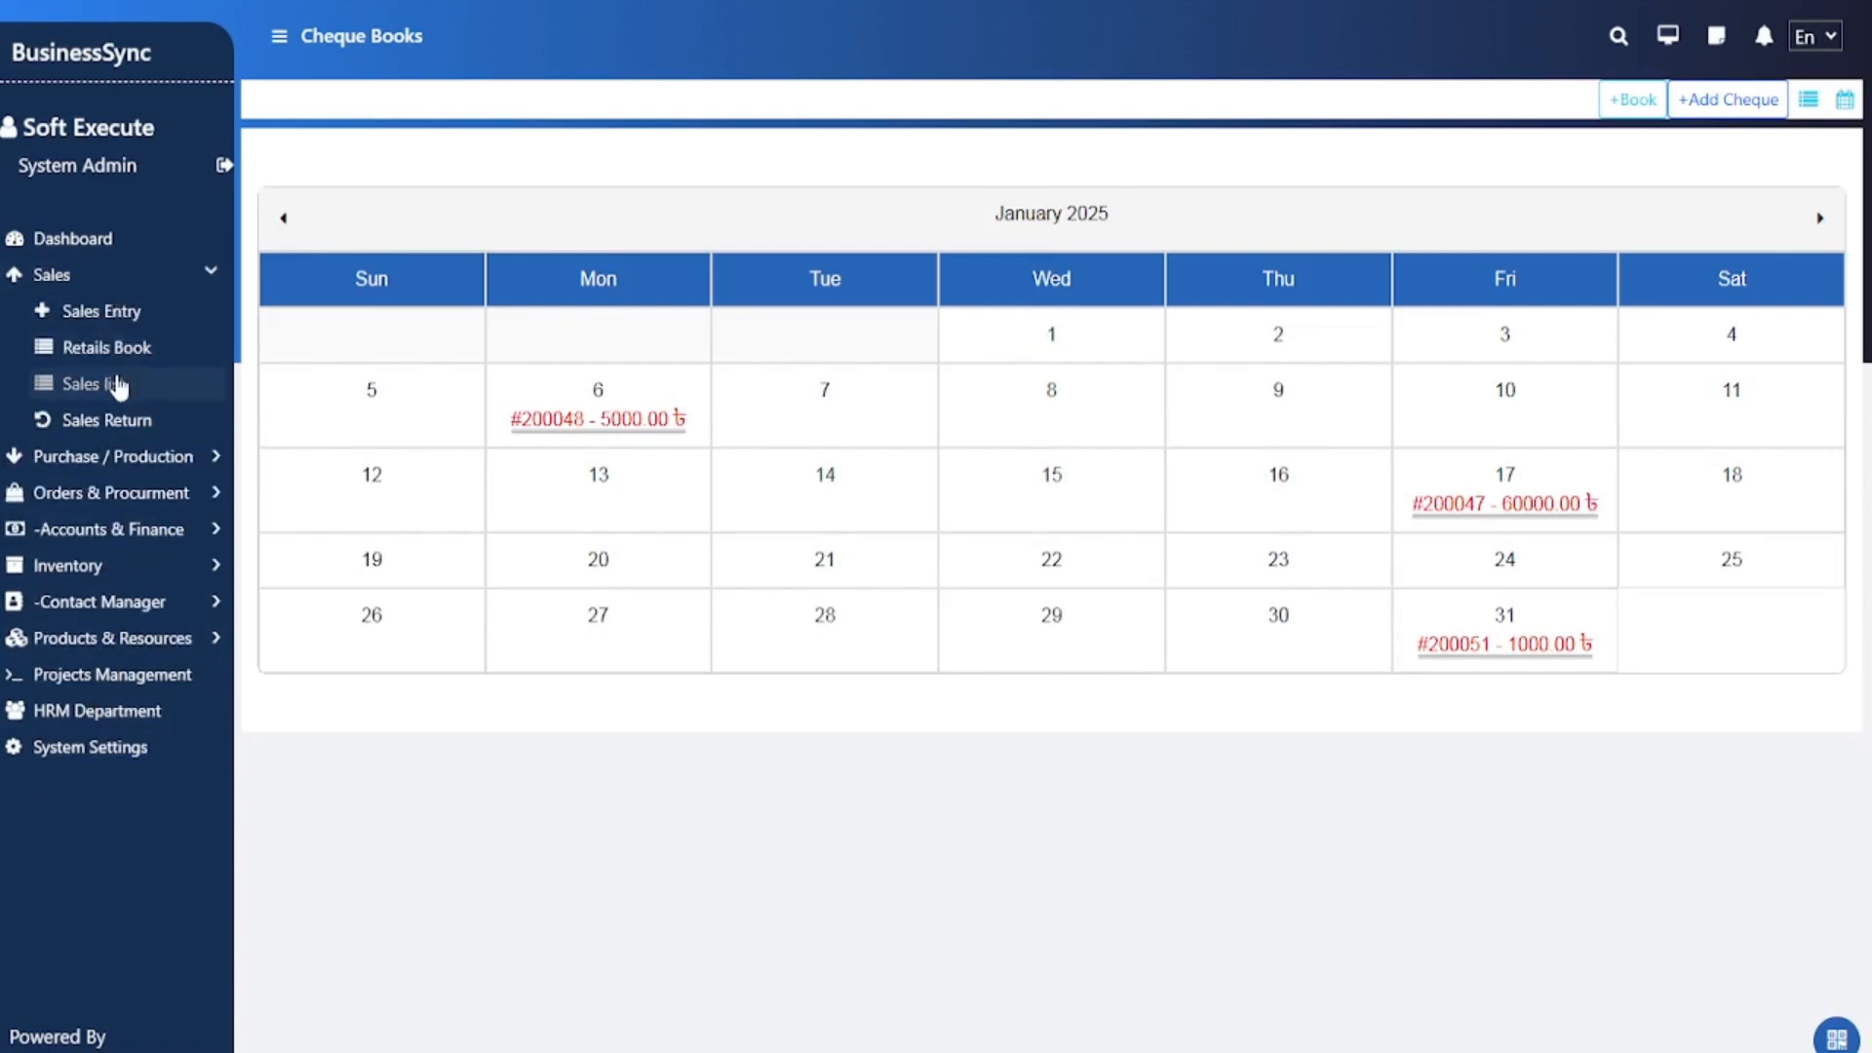
{"action": "left_click", "coordinate": [118, 386]}
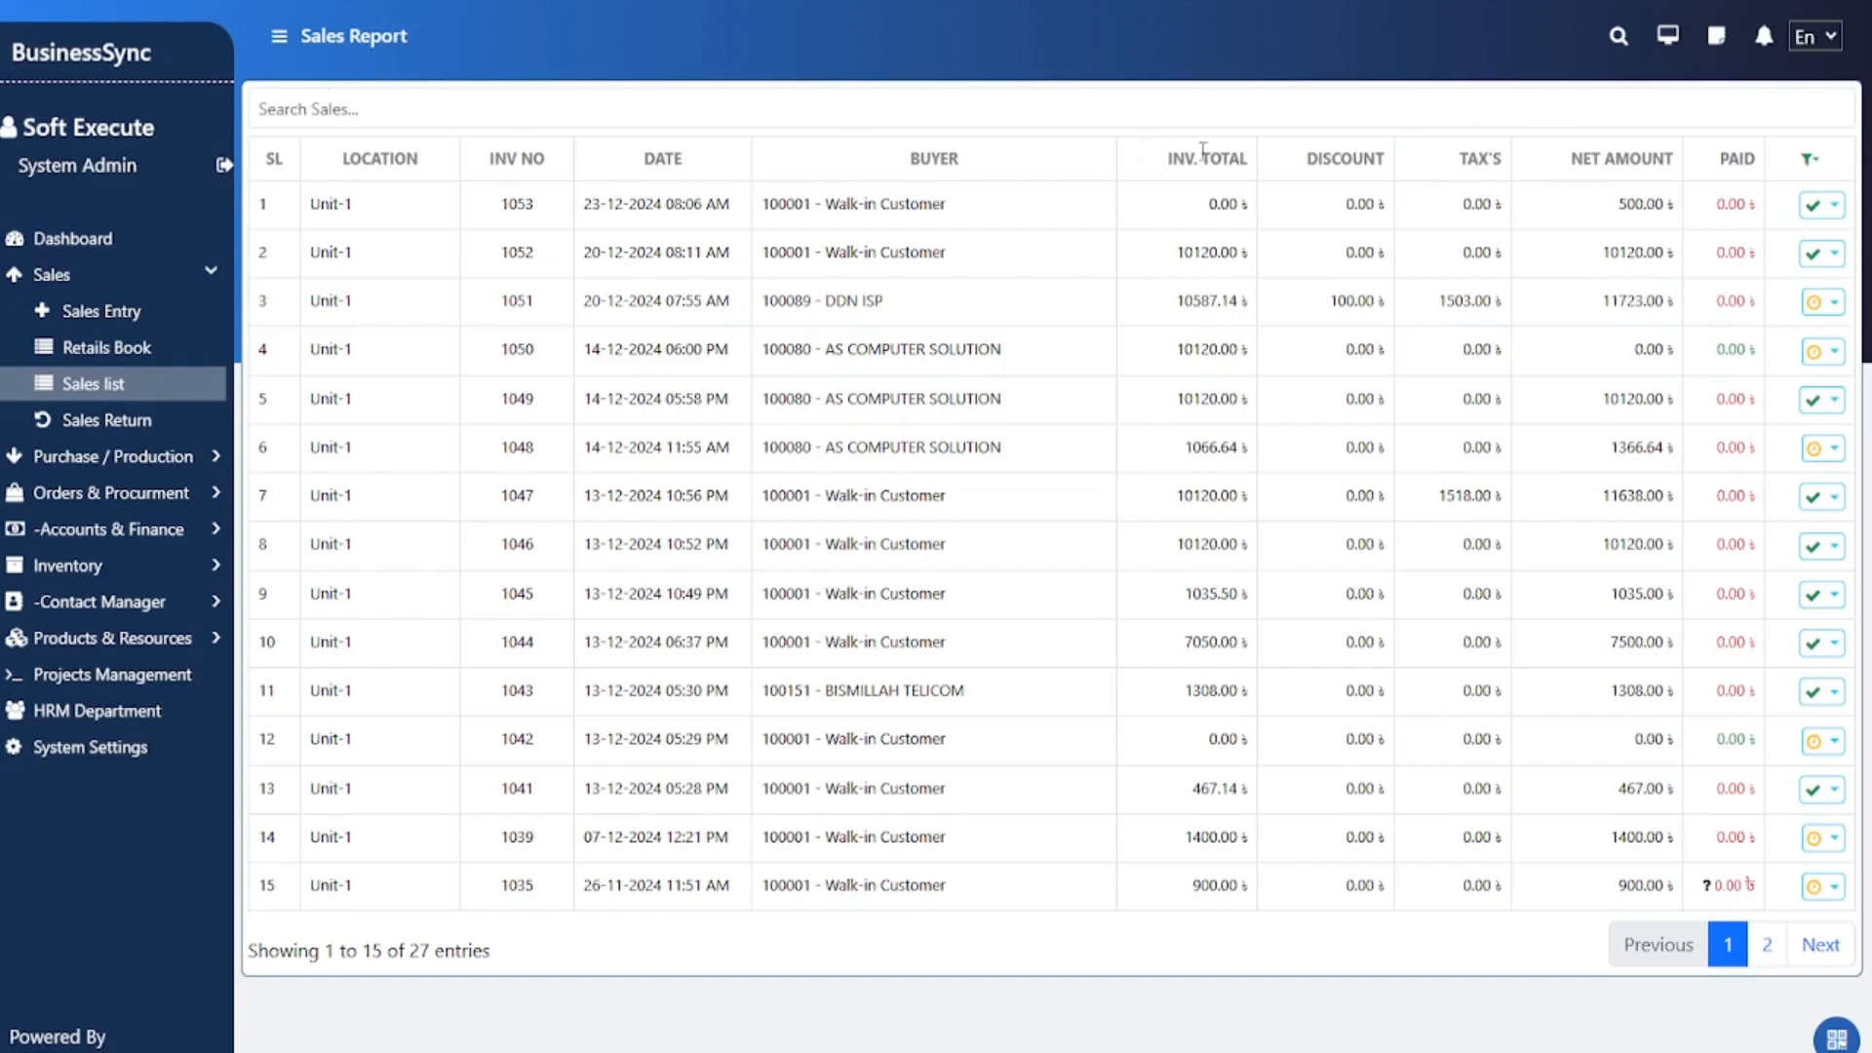
{"action": "left_click", "coordinate": [1808, 160]}
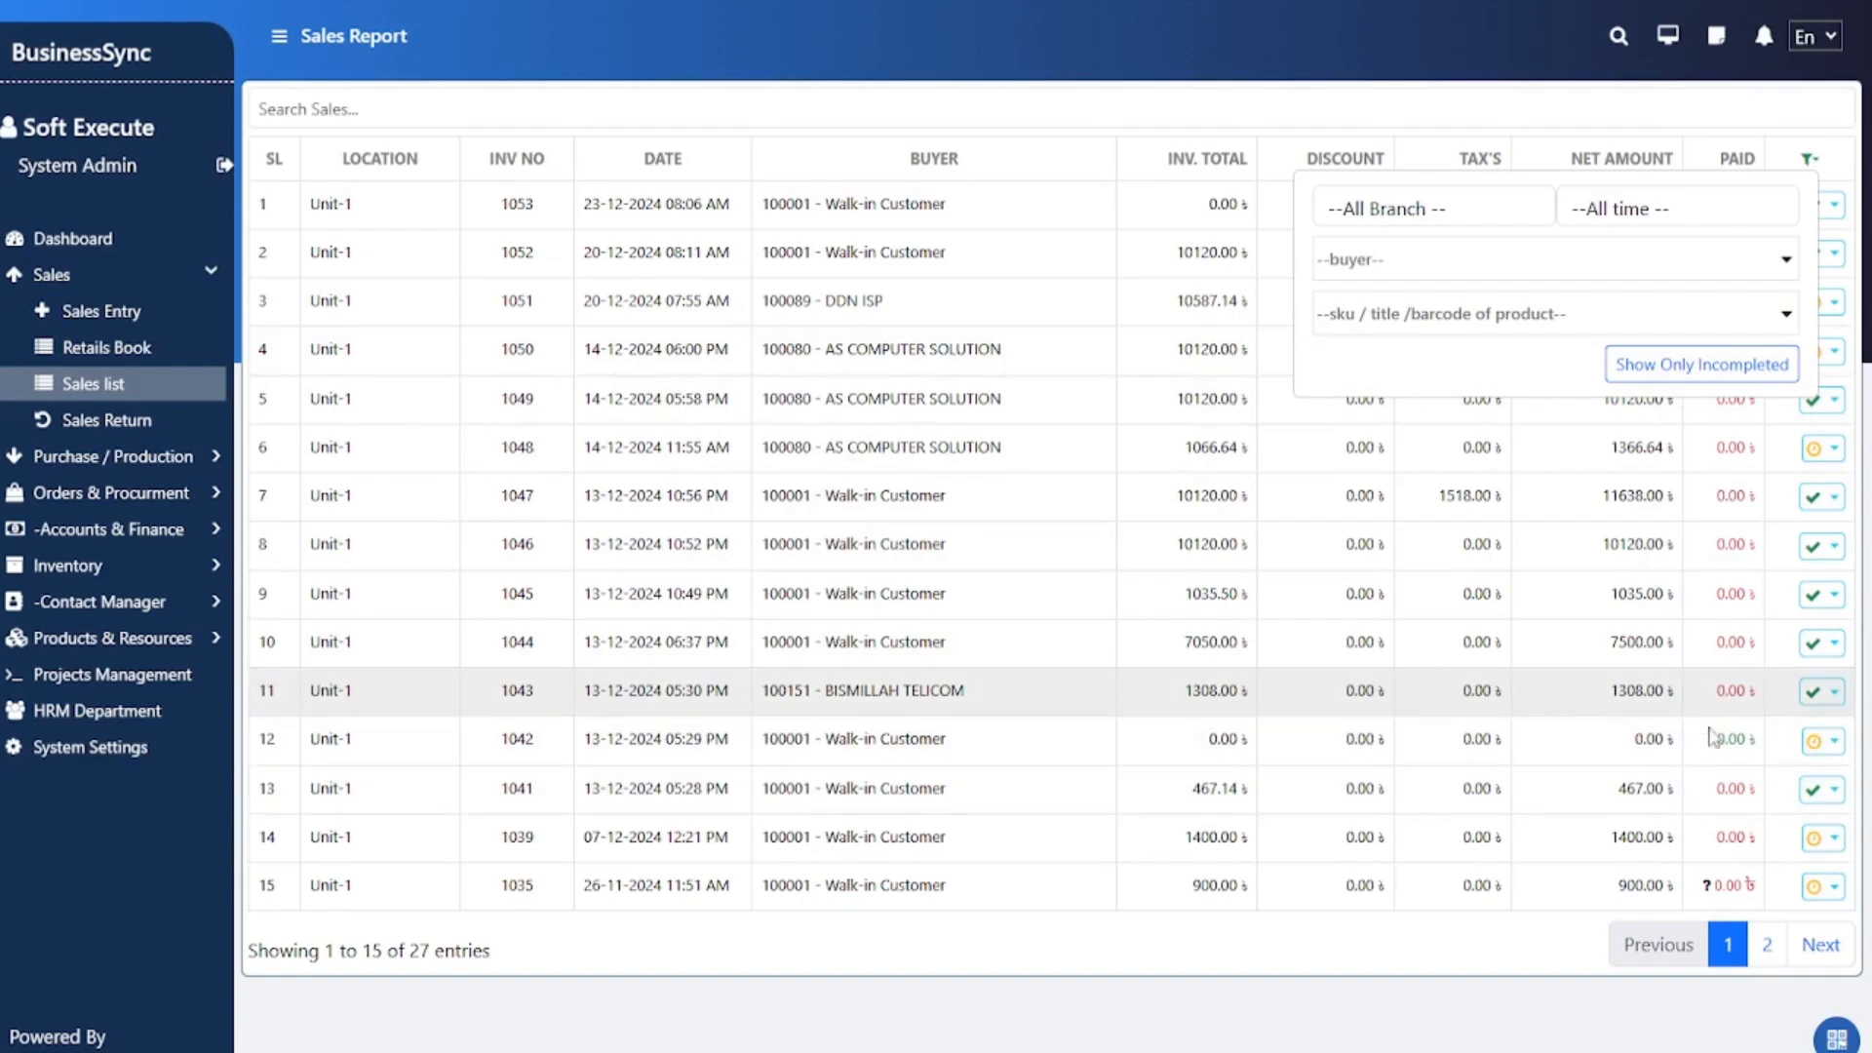
{"action": "left_click", "coordinate": [1692, 366]}
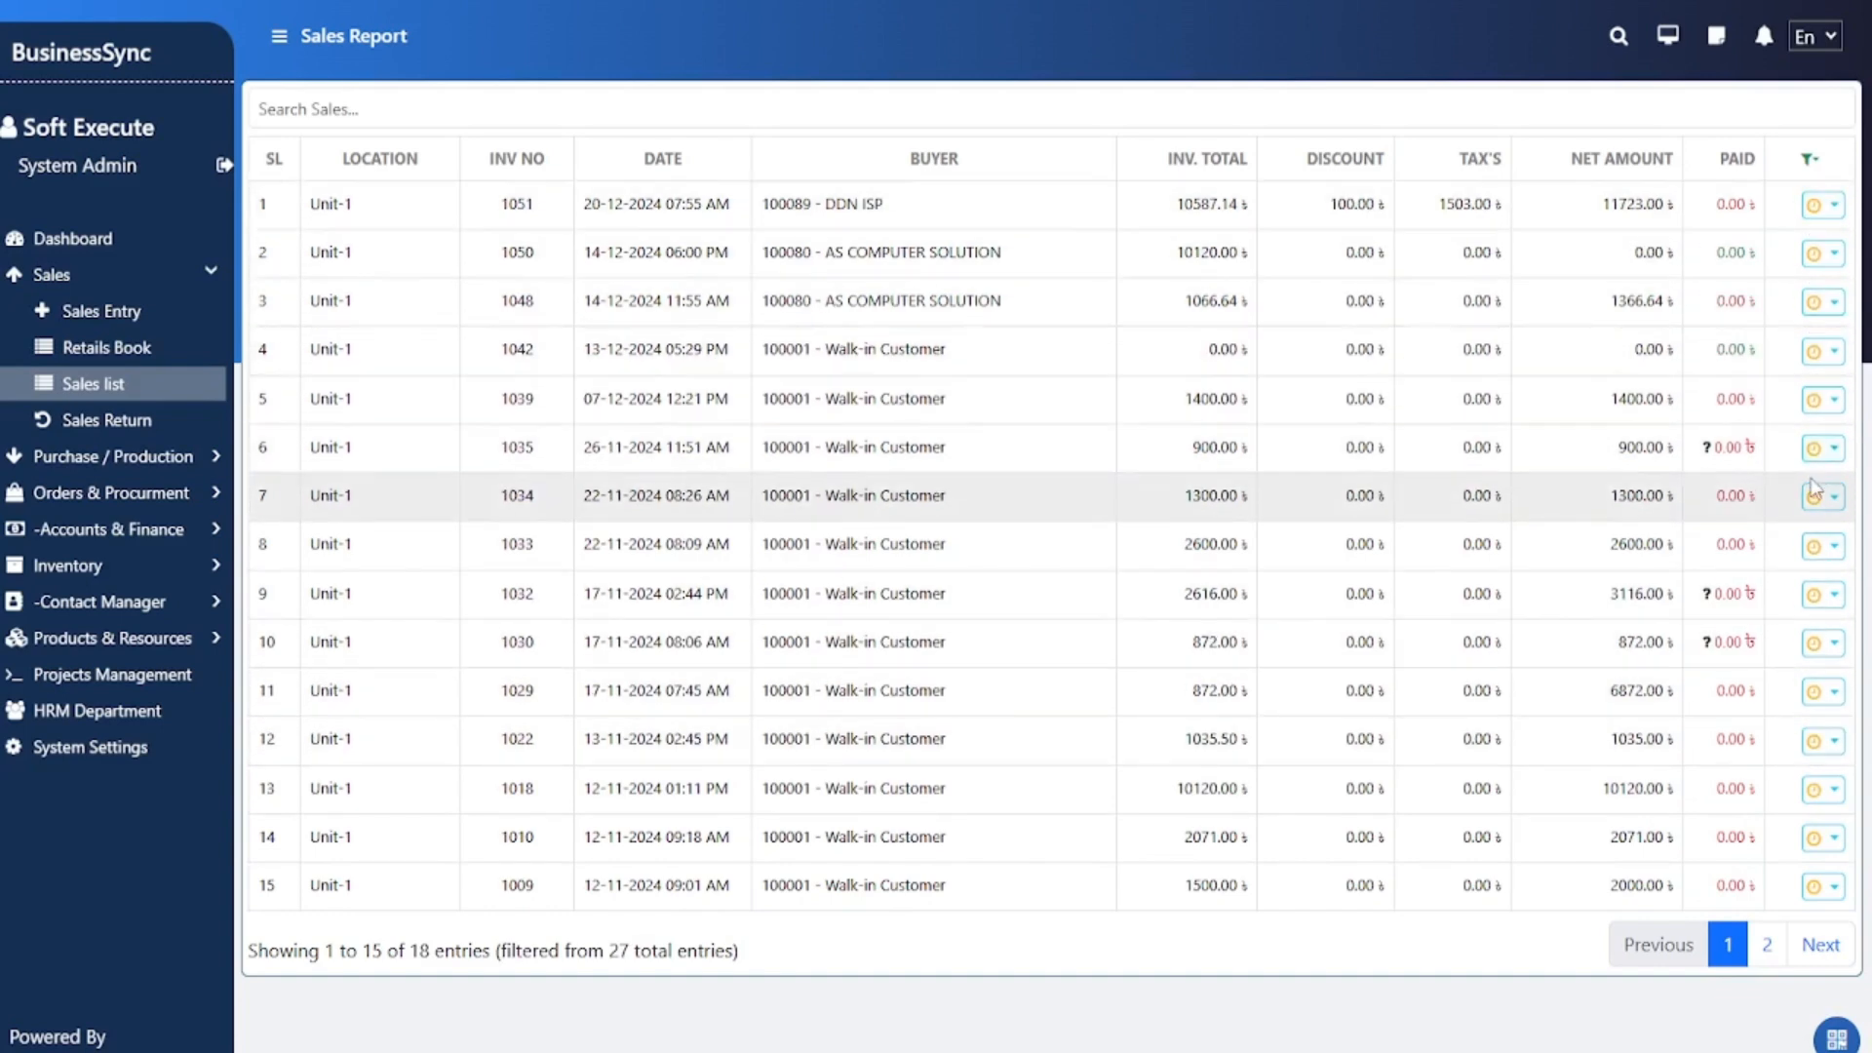
{"action": "left_click", "coordinate": [1819, 164]}
{"action": "left_click", "coordinate": [1696, 365]}
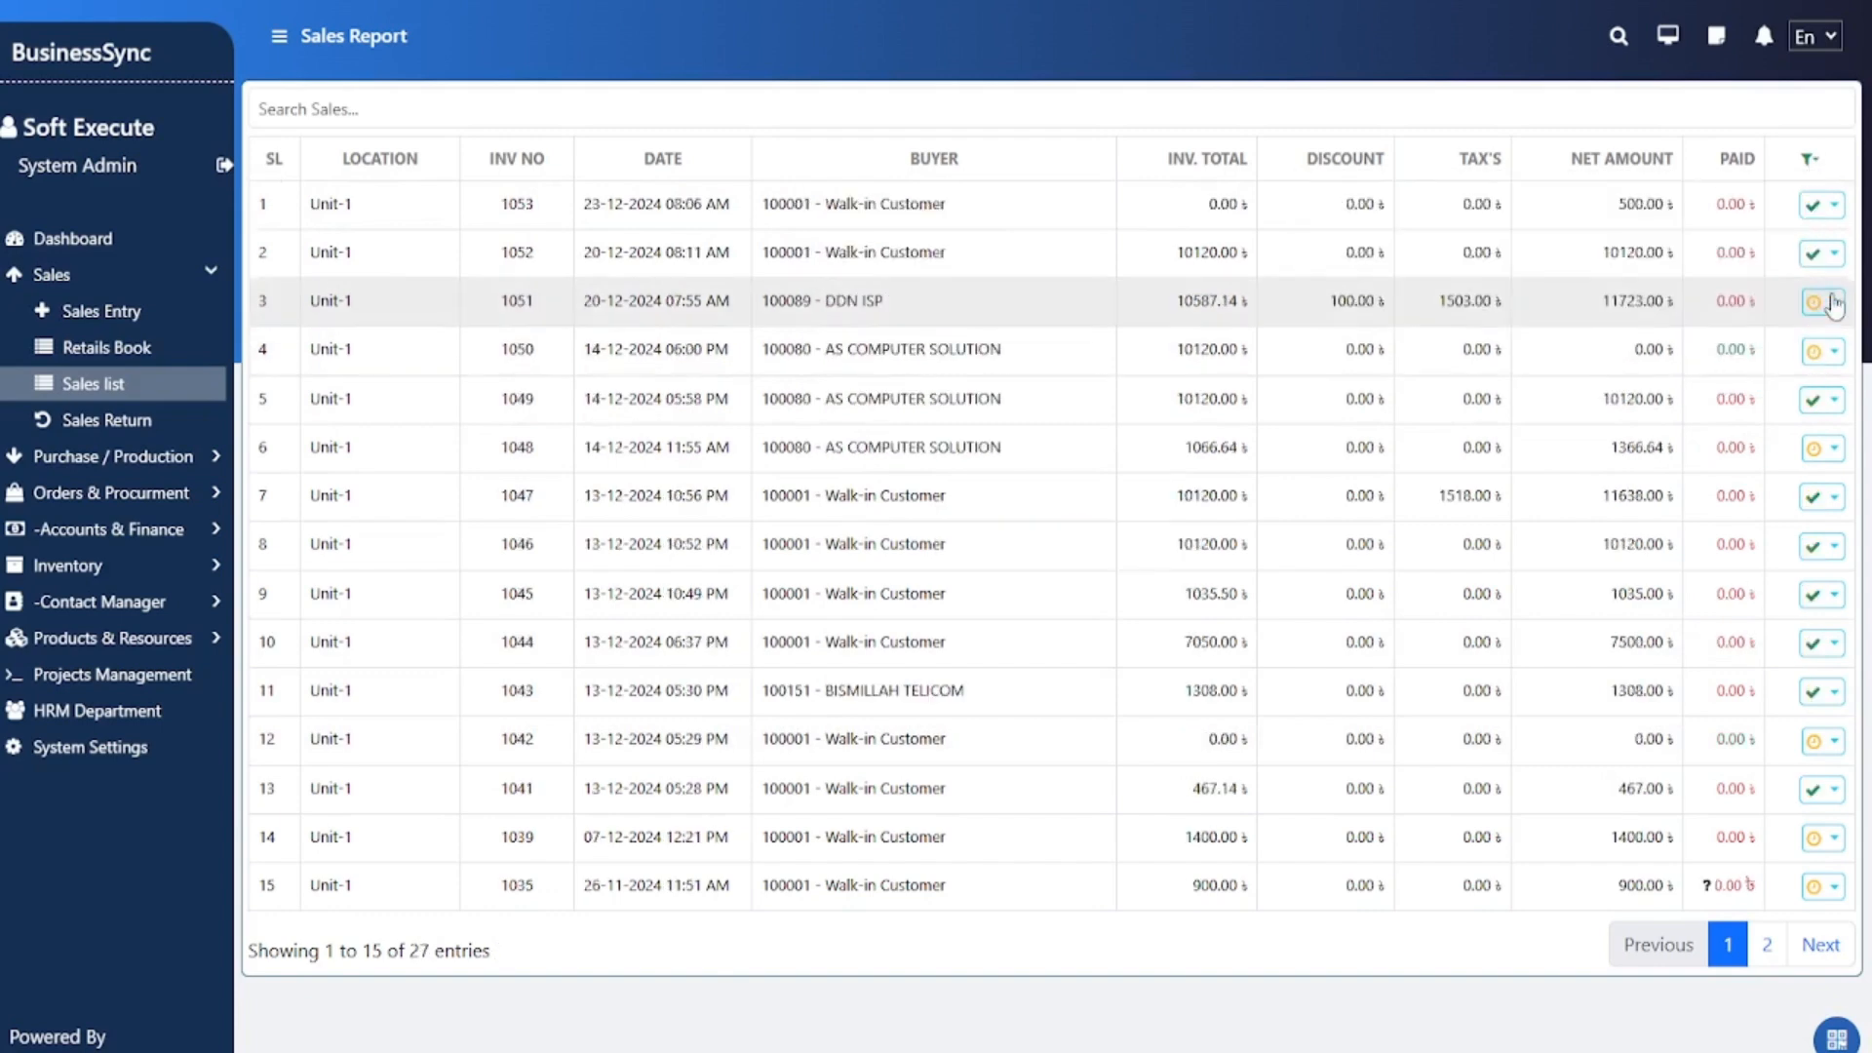
Step: Examine the invoice, bill collection, challan and delete options of the newest sale, along with the sales report's filter options
{"action": "left_click", "coordinate": [1833, 217]}
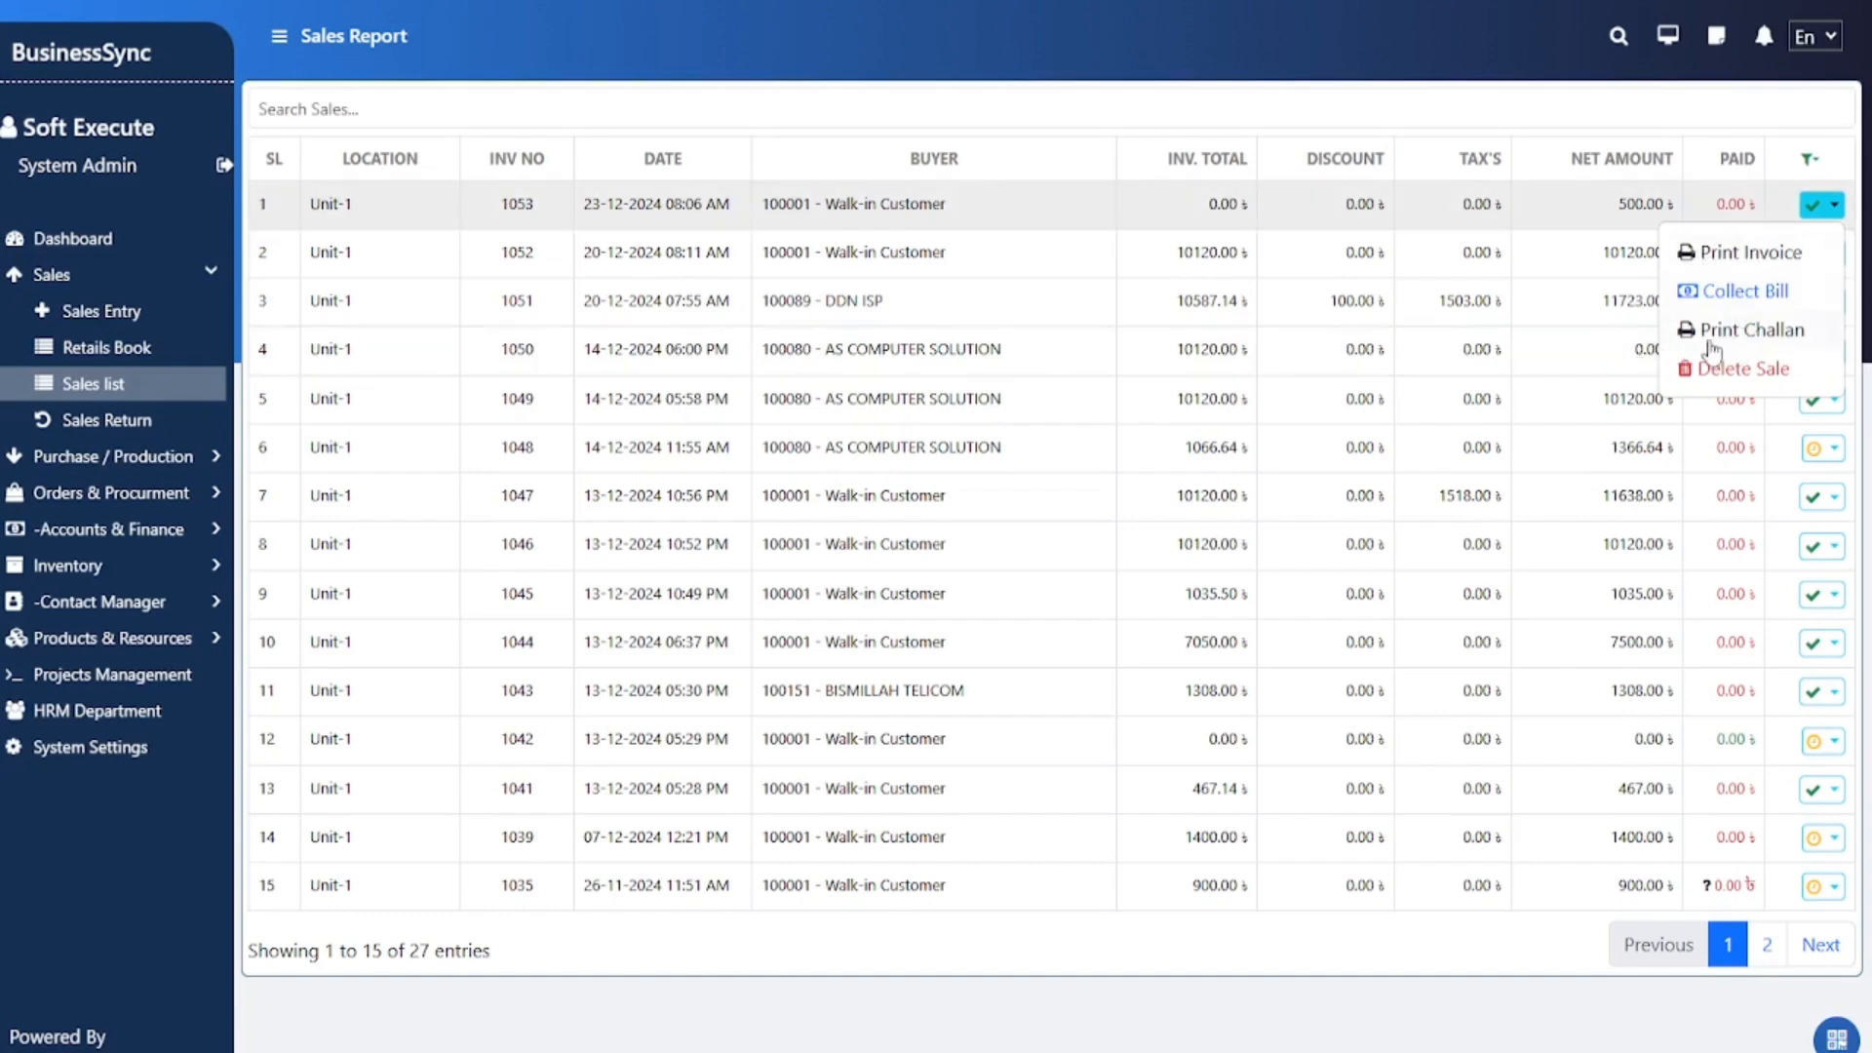
{"action": "left_click", "coordinate": [1825, 204]}
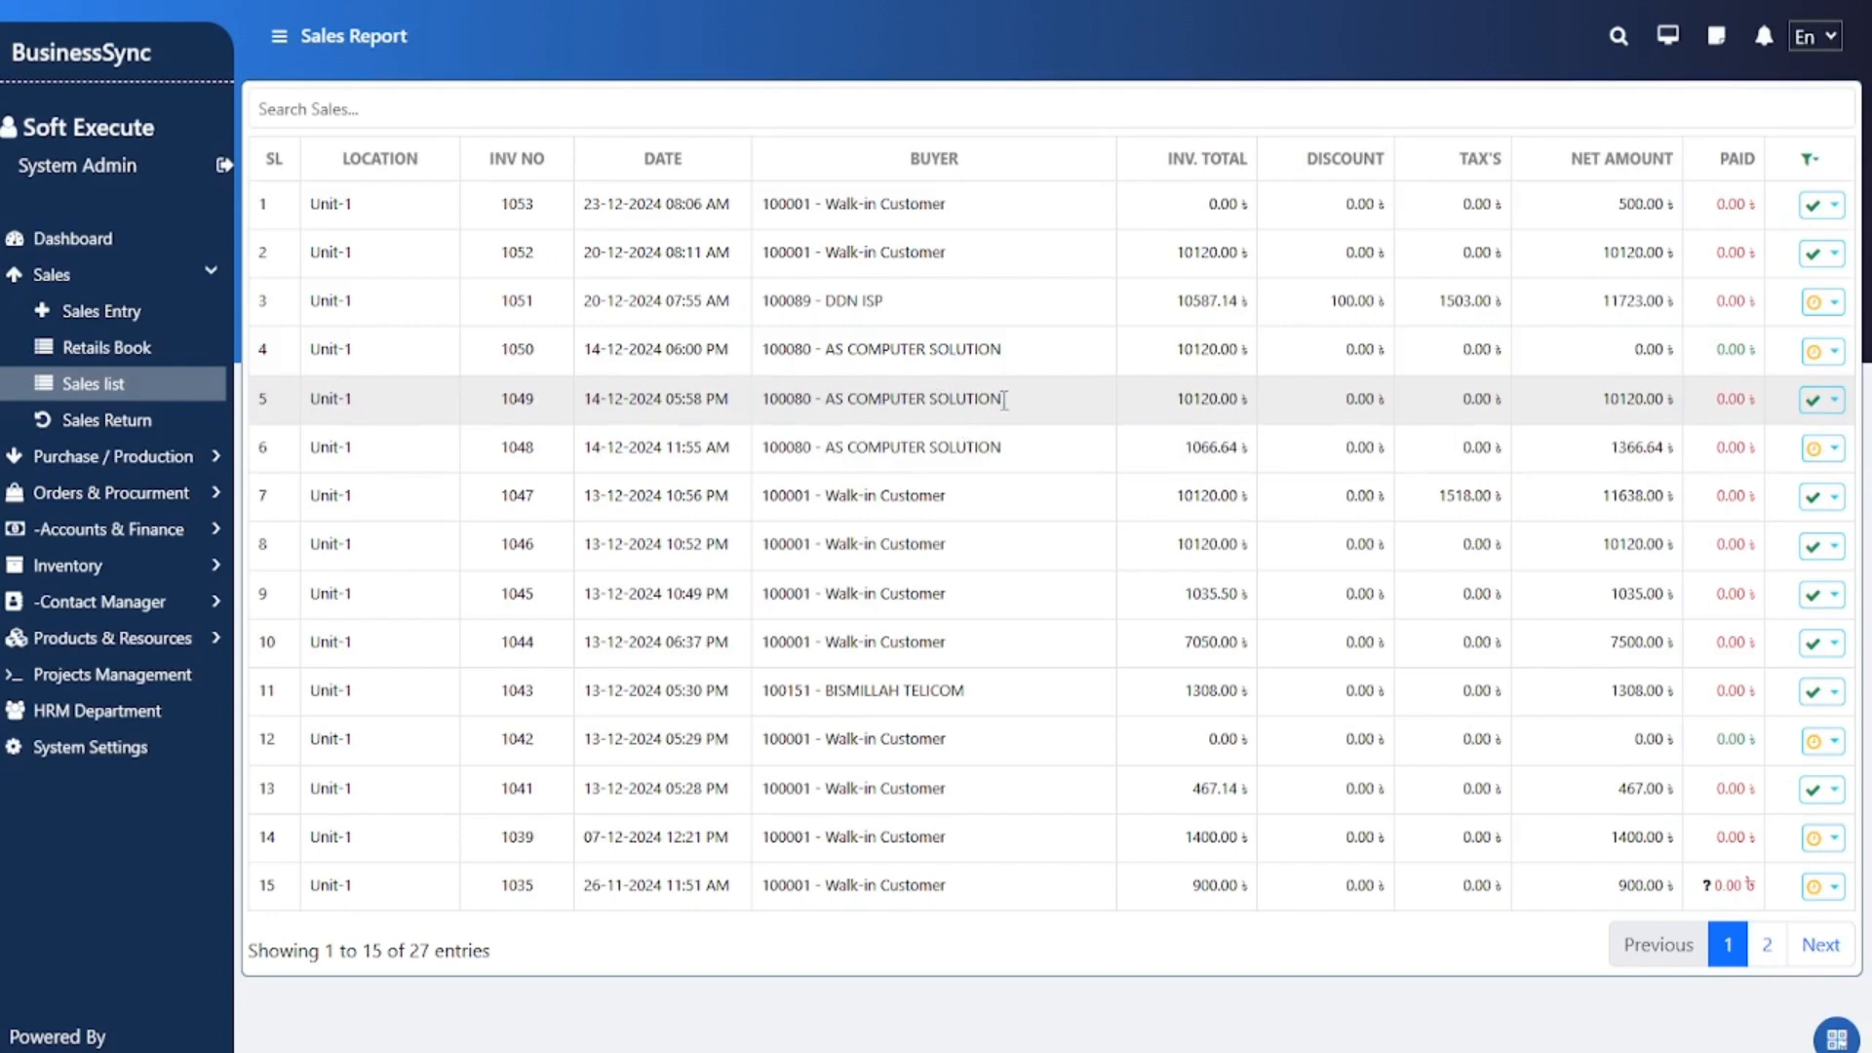
{"action": "left_click", "coordinate": [1821, 207]}
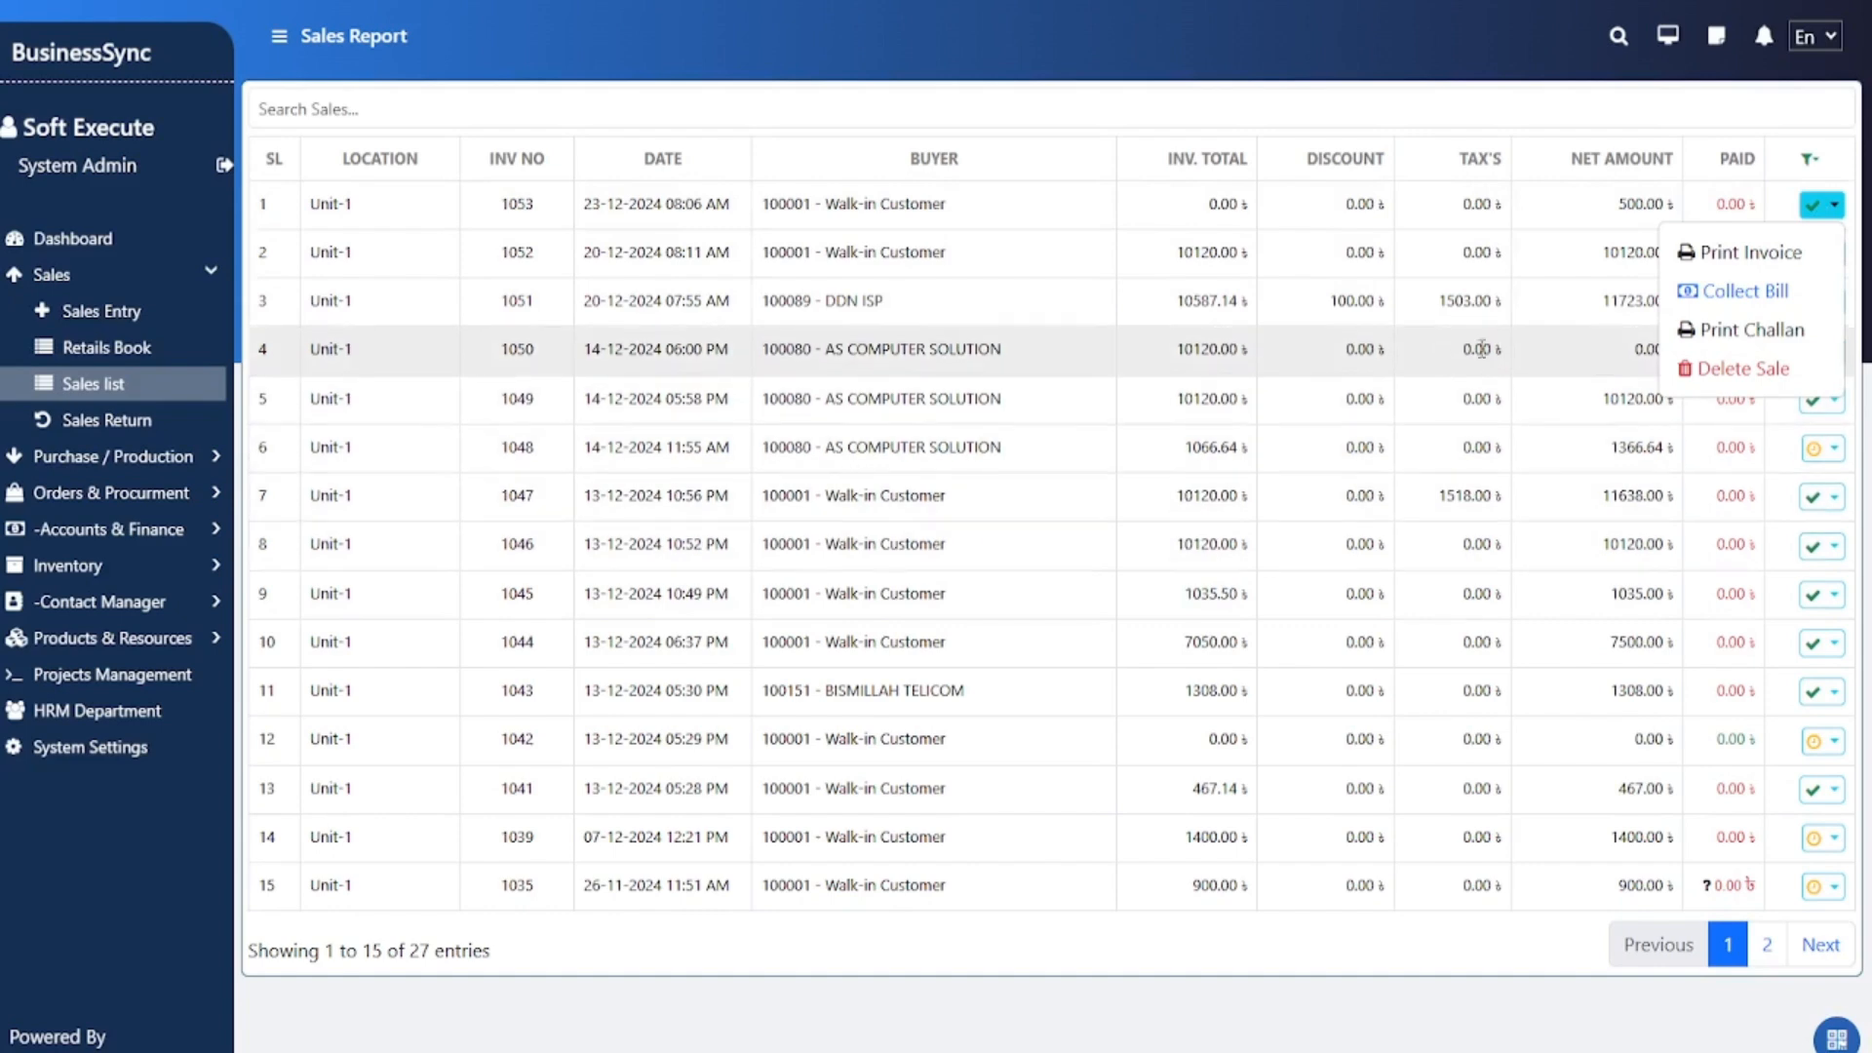
{"action": "left_click", "coordinate": [1326, 444]}
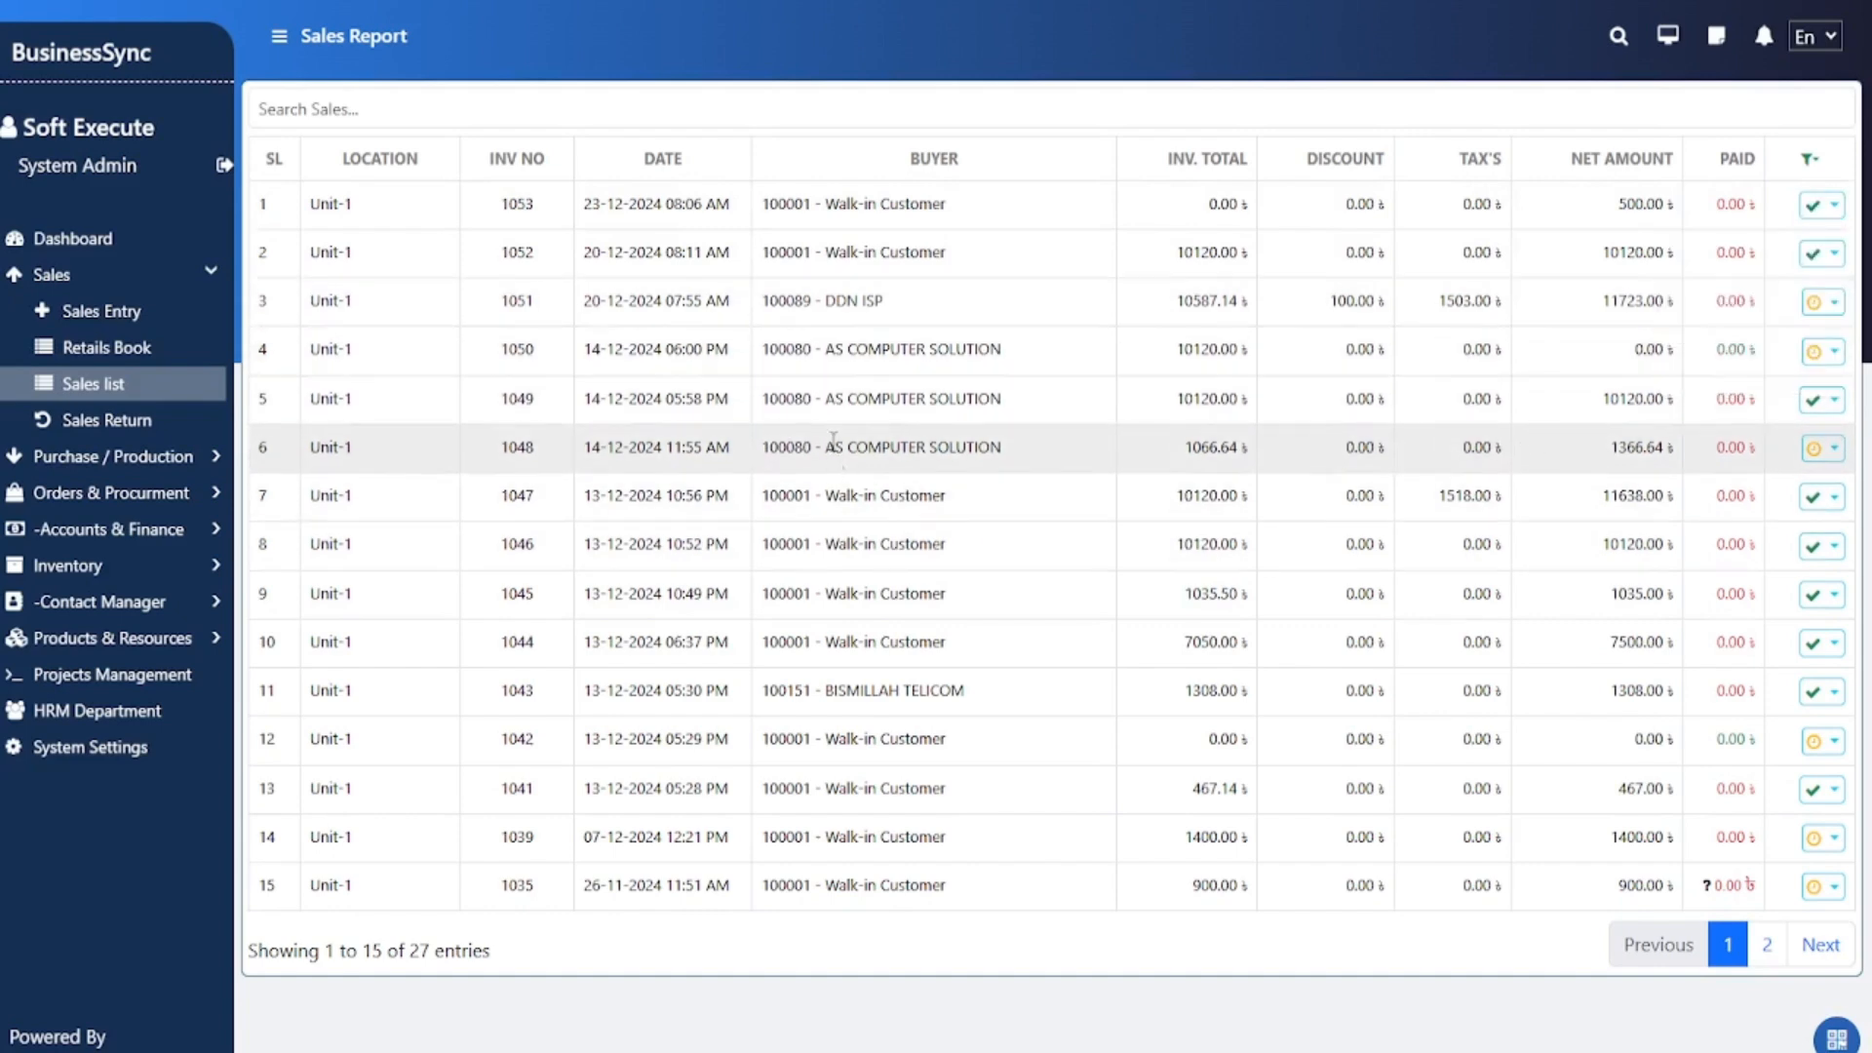
{"action": "left_click", "coordinate": [1807, 161]}
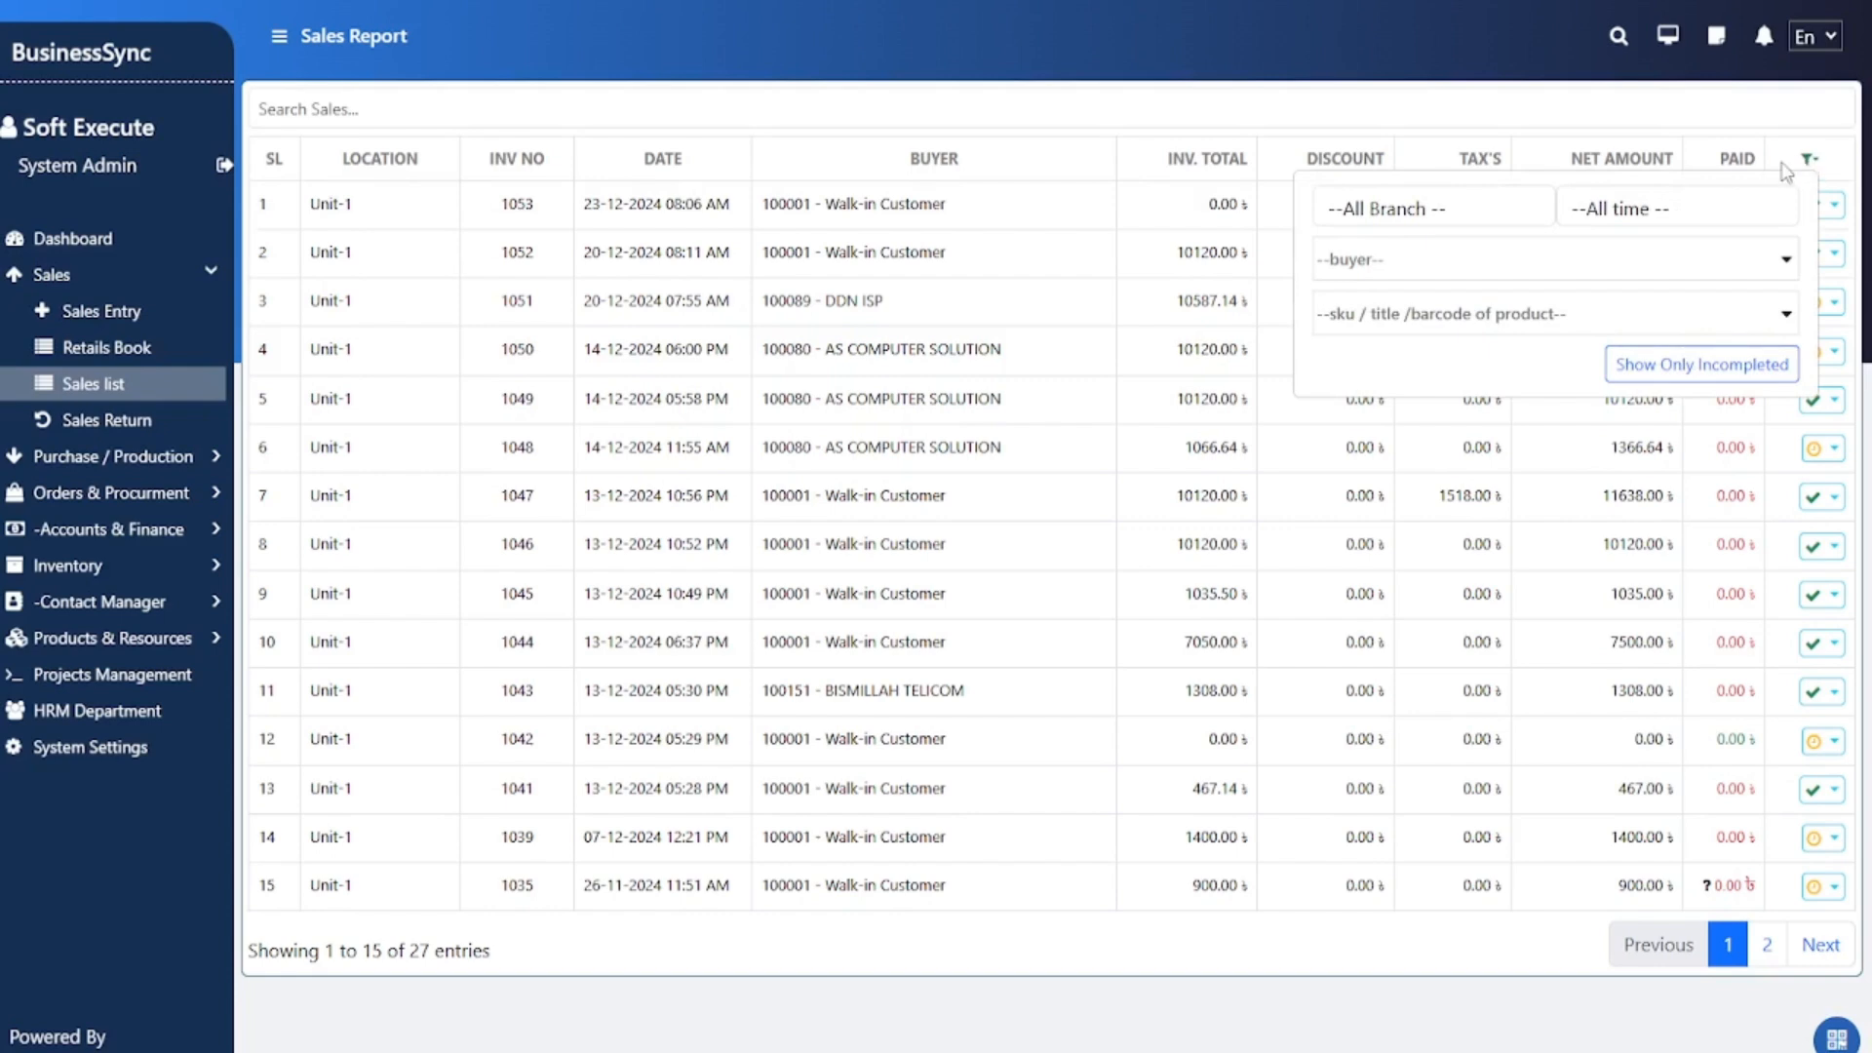
{"action": "left_click", "coordinate": [1806, 161]}
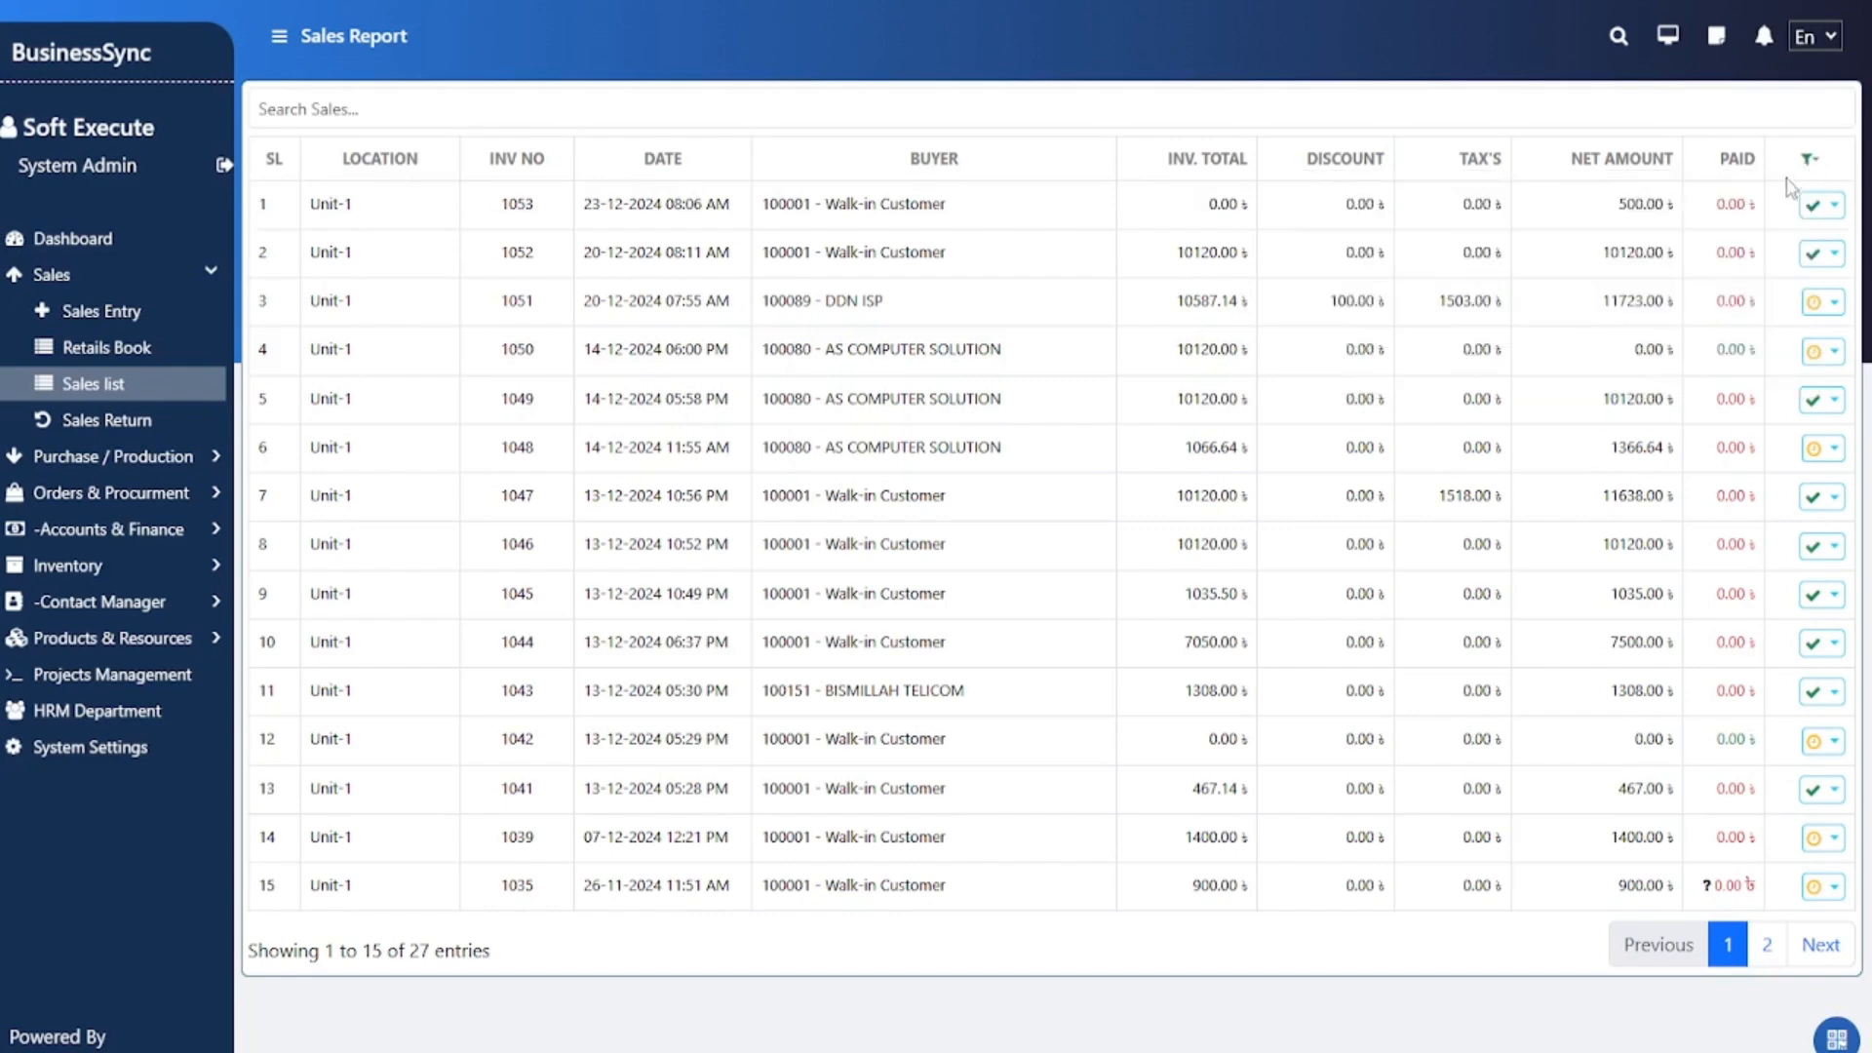
{"action": "left_click", "coordinate": [1819, 205]}
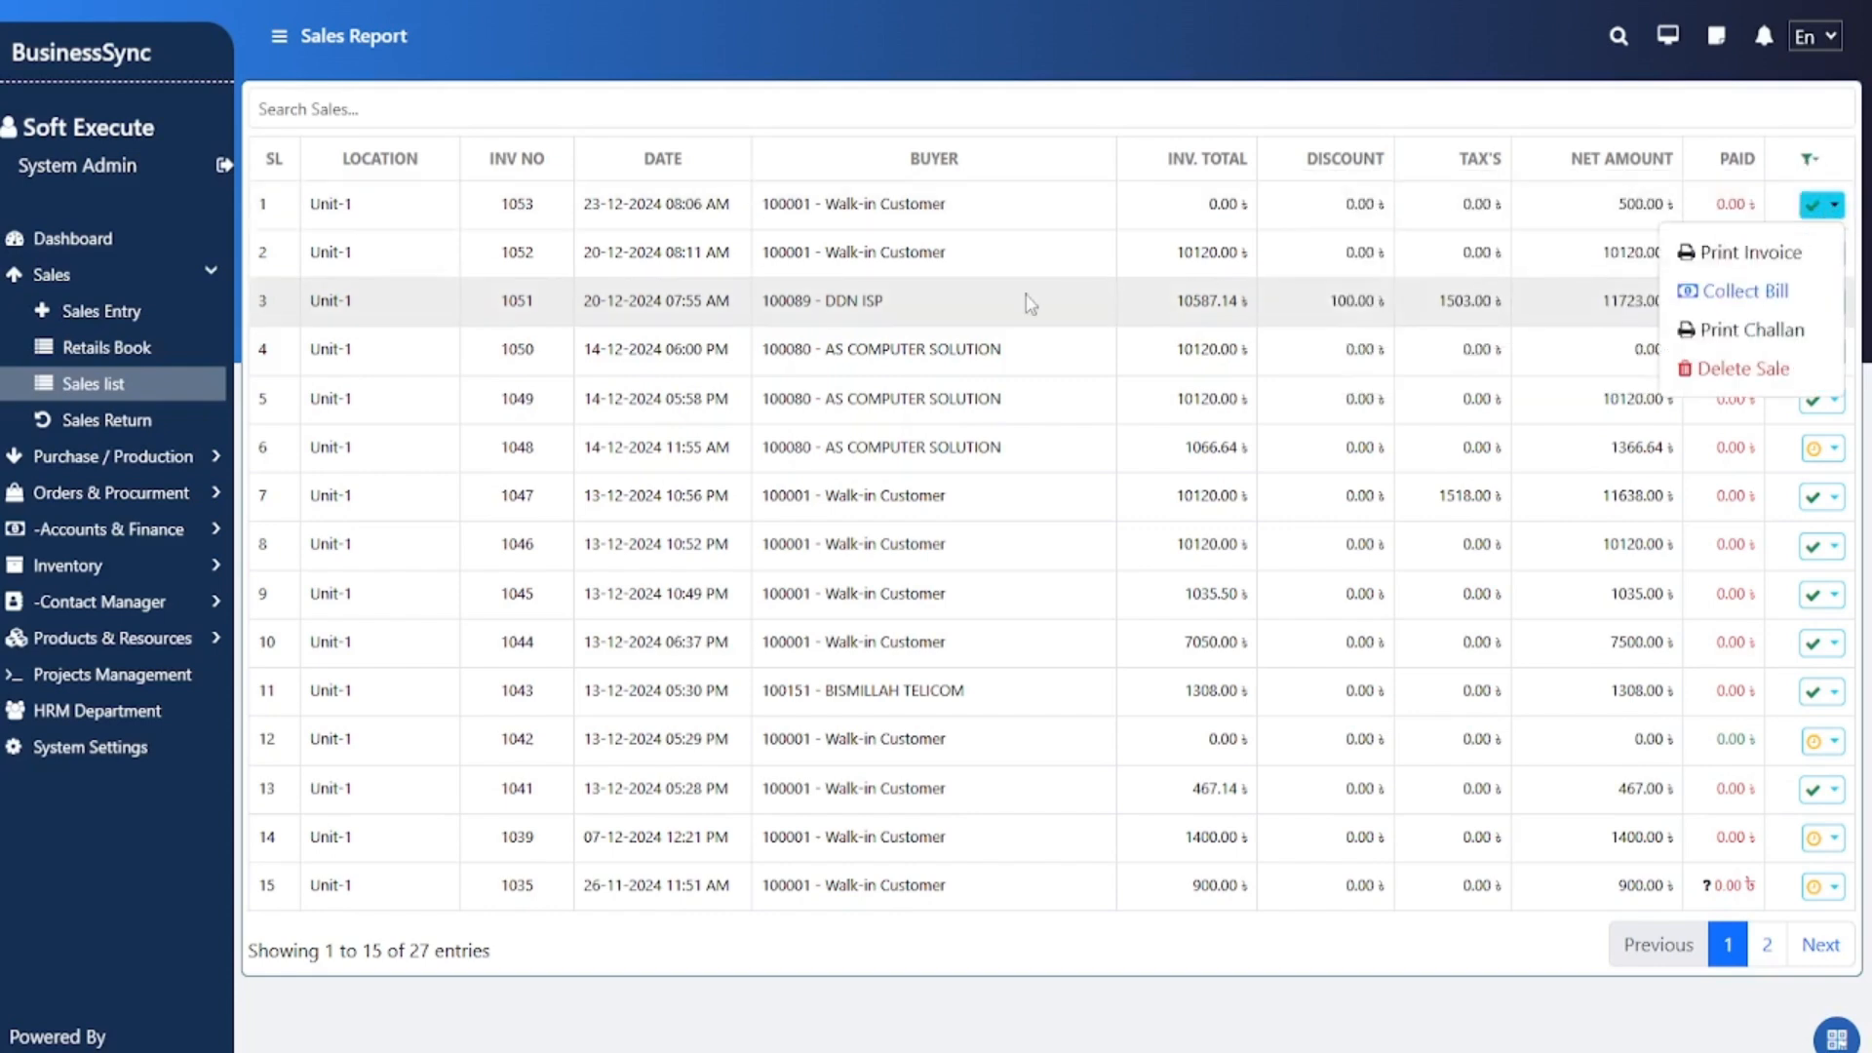
{"action": "left_click", "coordinate": [992, 255]}
Step: Inspect the buyer details of the second sale in the list, including its buyer info form, and close the form without changes
{"action": "left_click", "coordinate": [831, 254]}
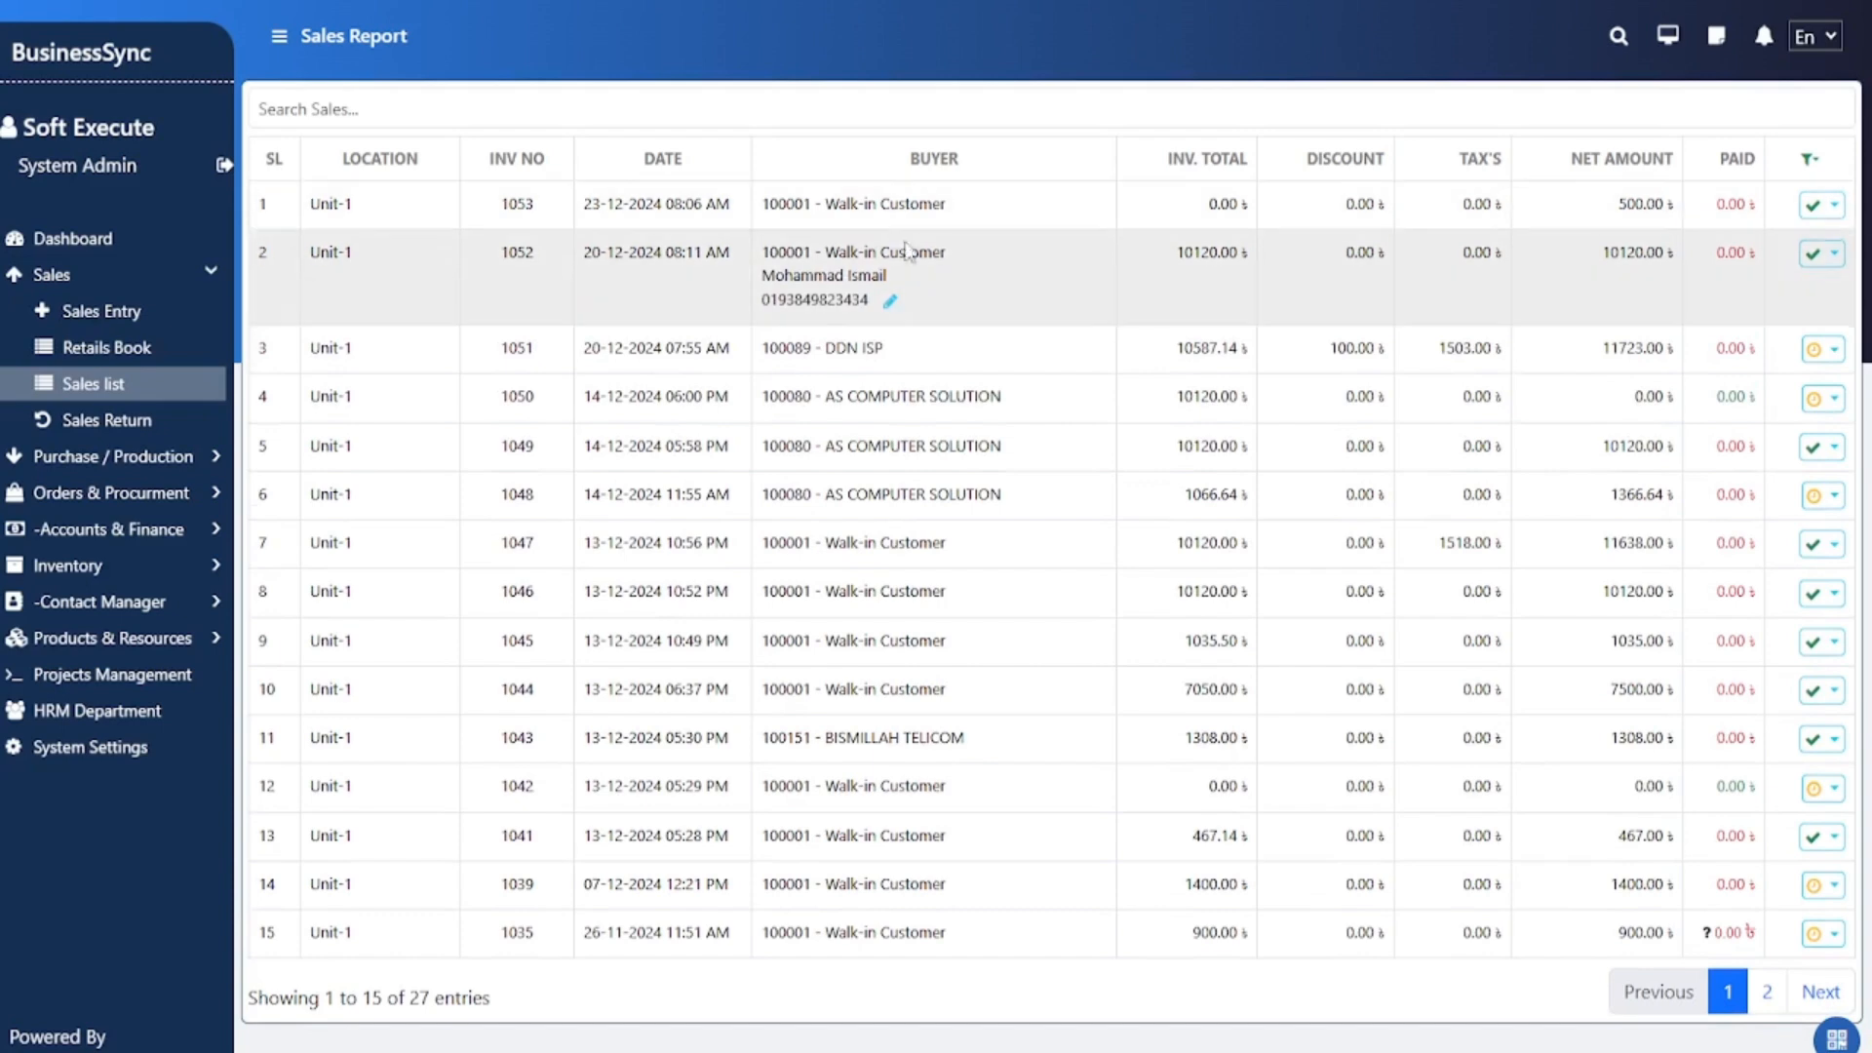
{"action": "left_click", "coordinate": [894, 250]}
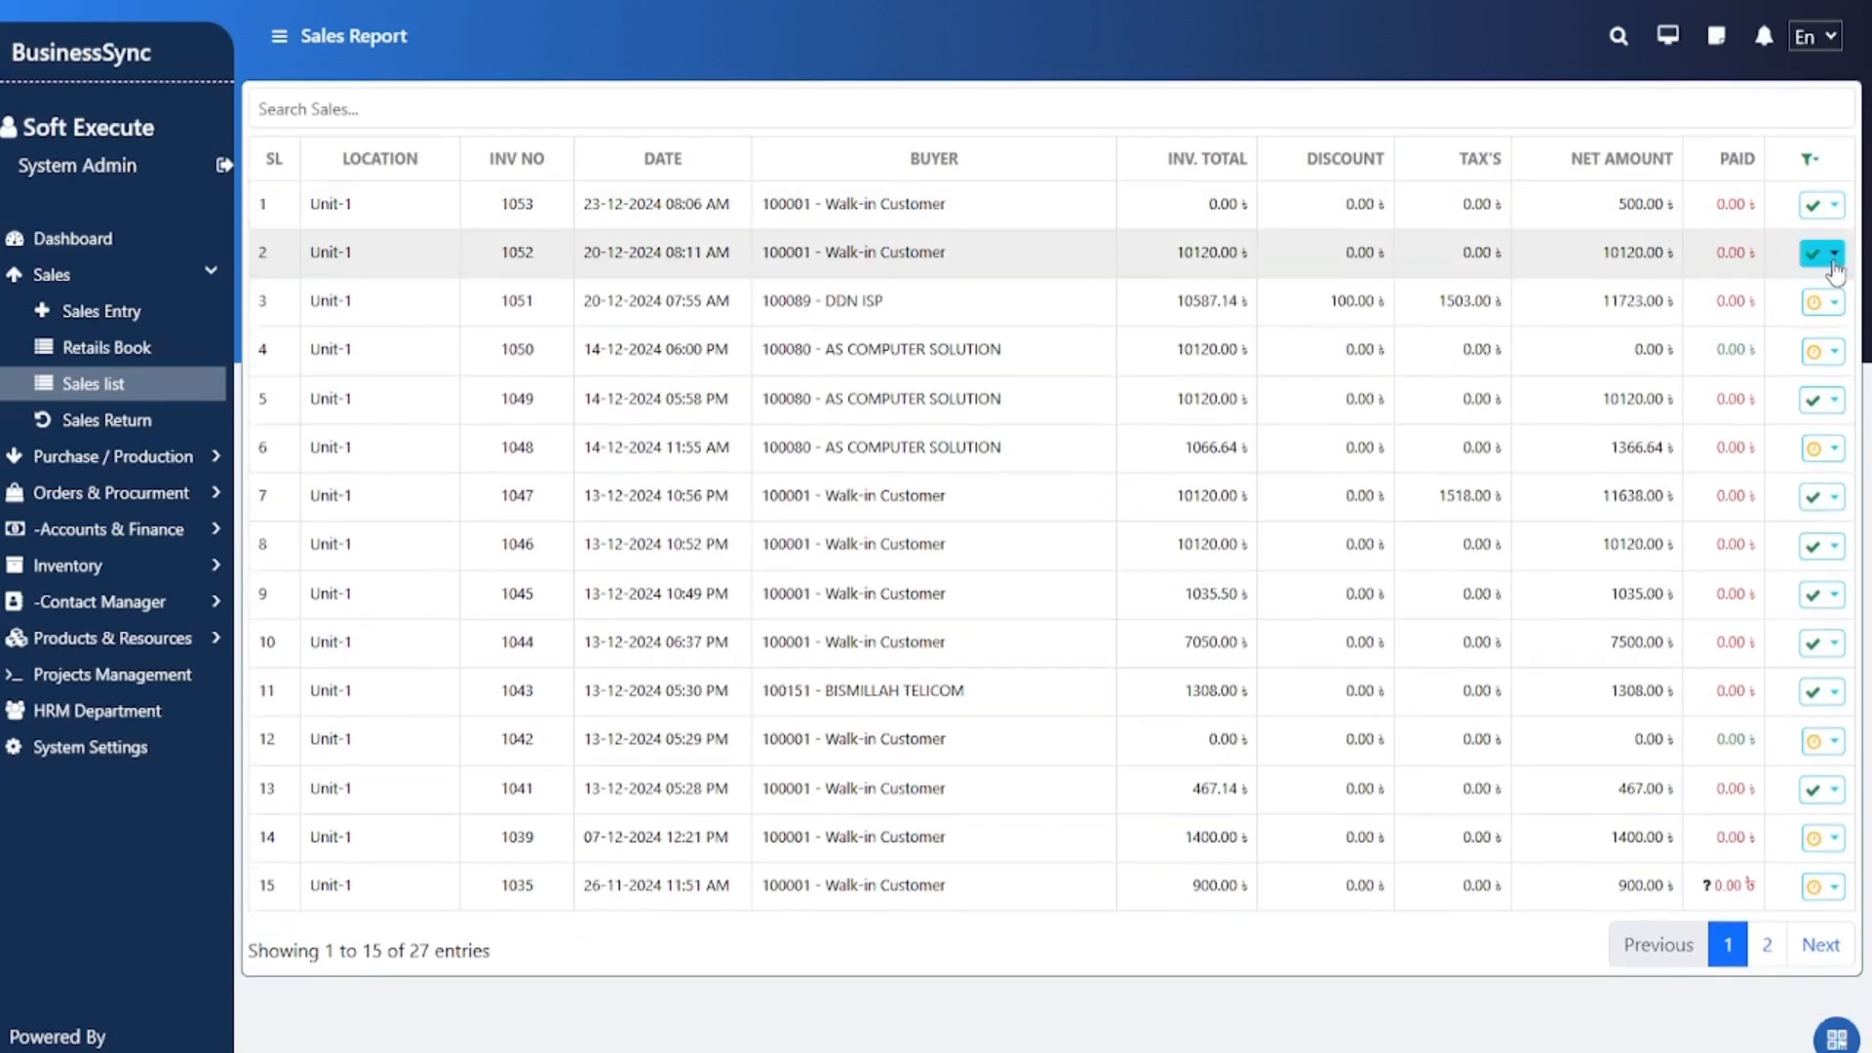
{"action": "left_click", "coordinate": [1821, 253]}
{"action": "left_click", "coordinate": [1004, 331]}
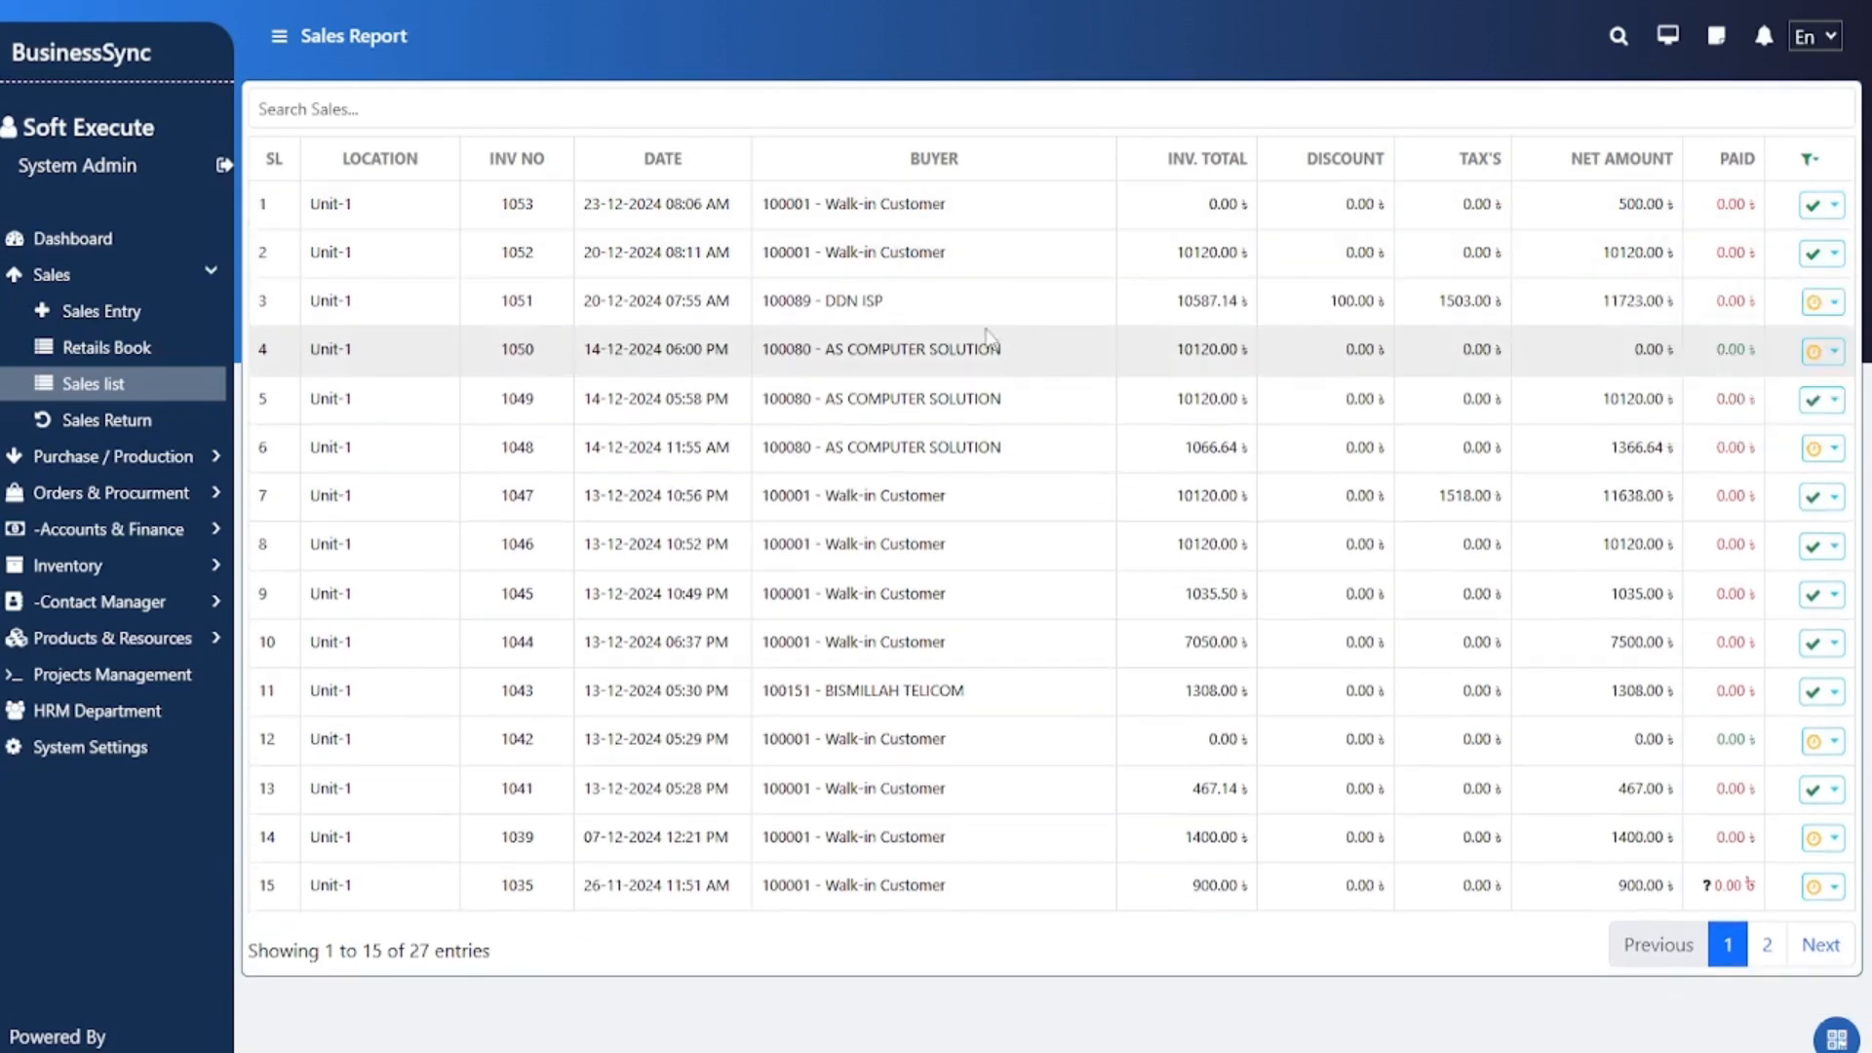
{"action": "left_click", "coordinate": [907, 256]}
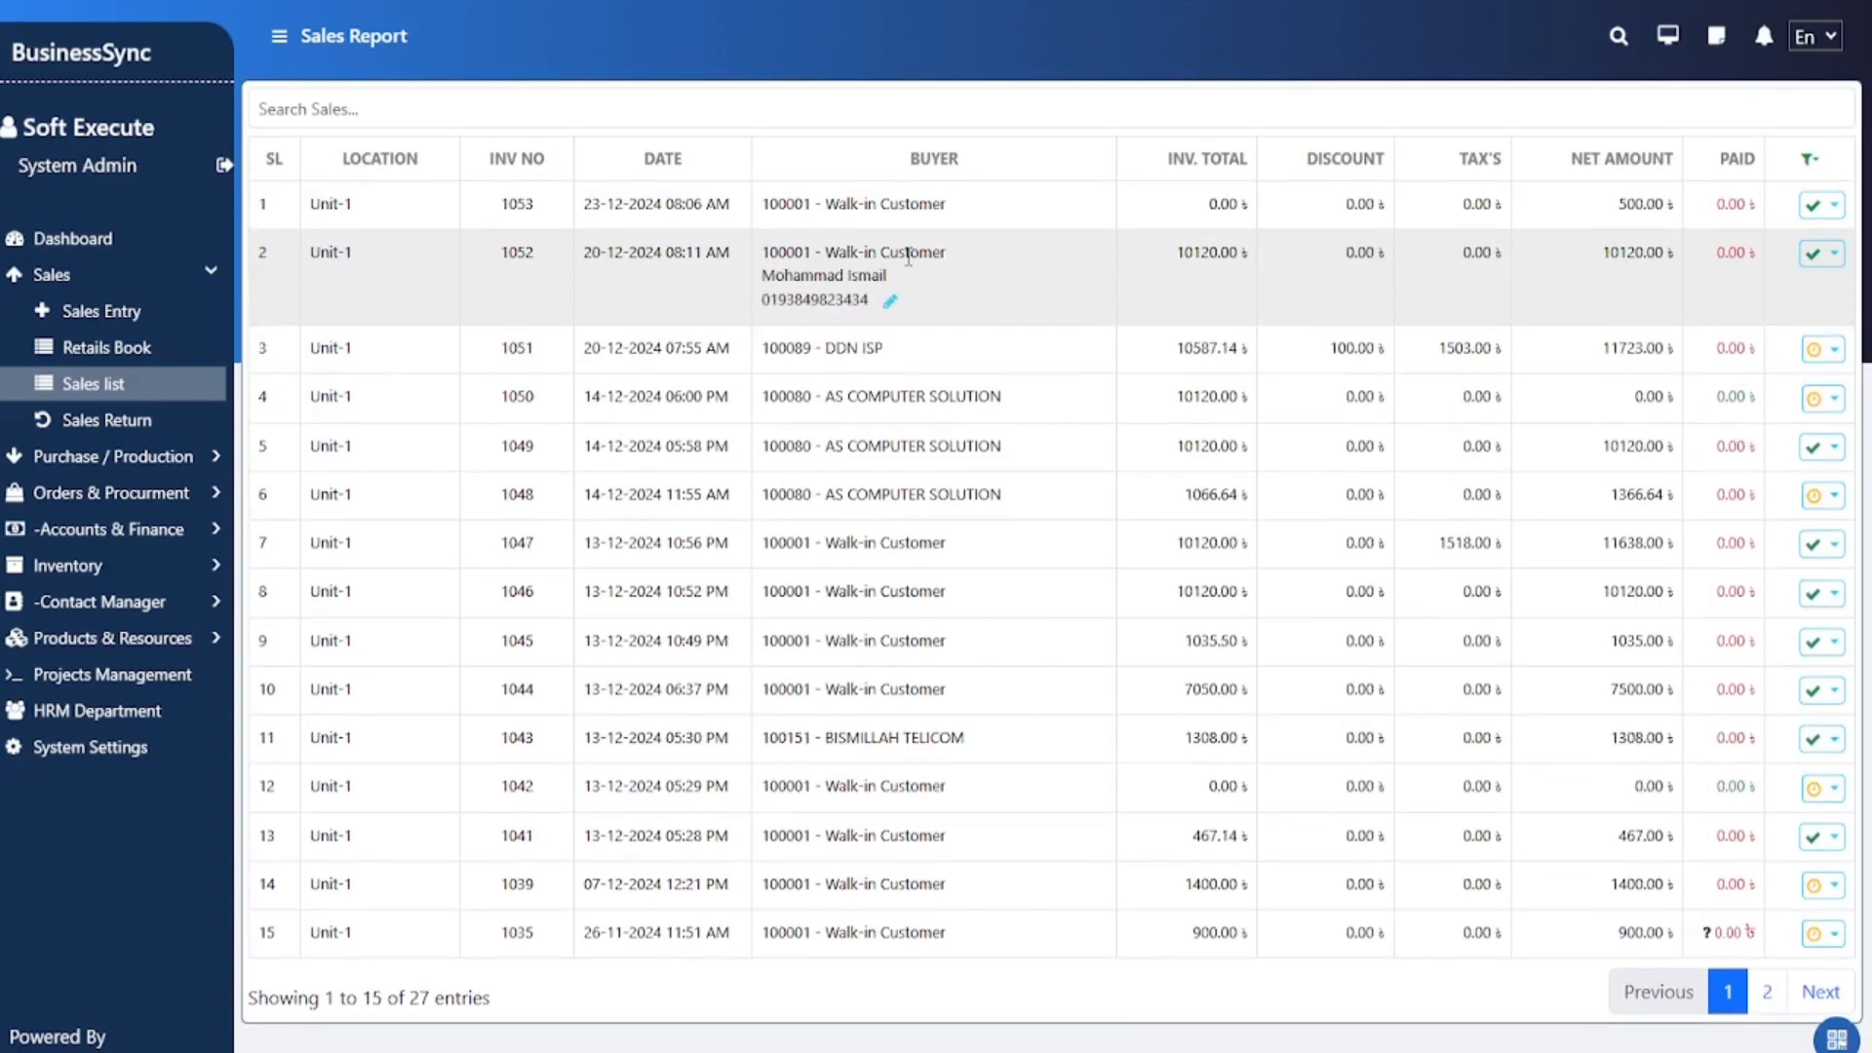
{"action": "left_click", "coordinate": [890, 304]}
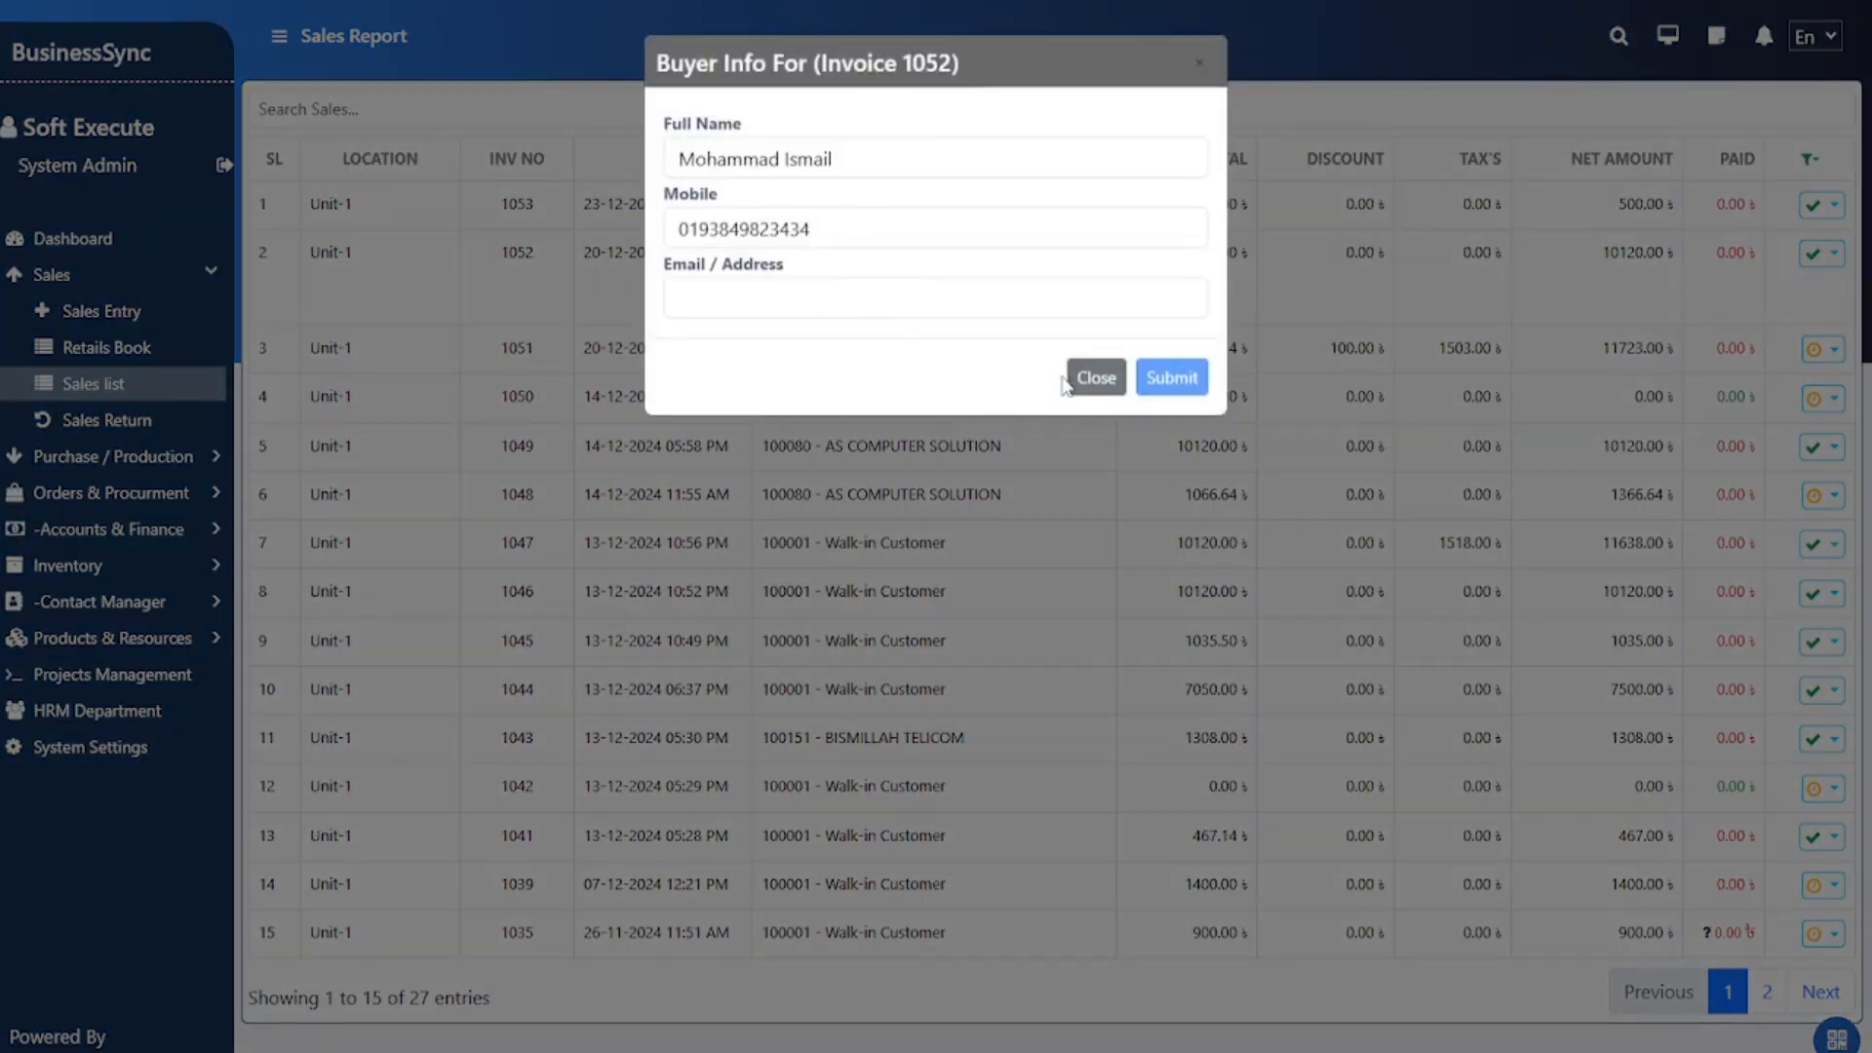
{"action": "left_click", "coordinate": [1094, 378]}
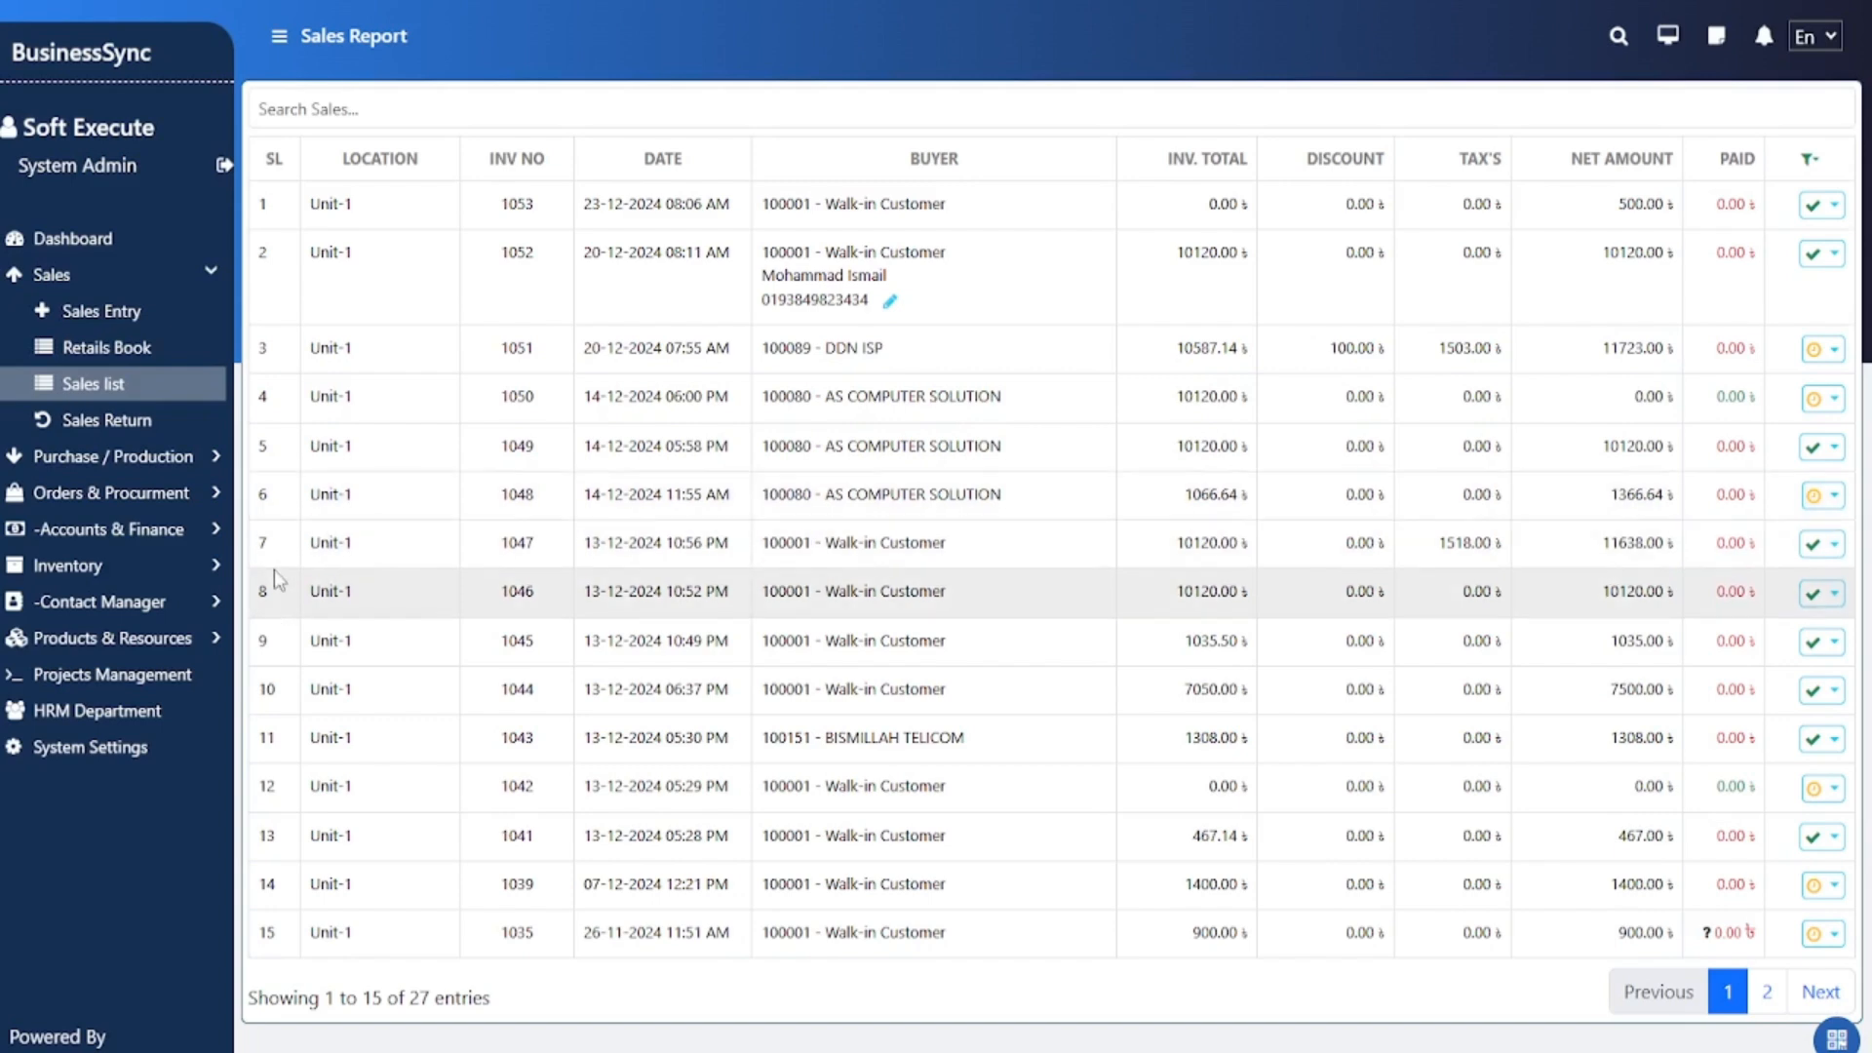
Step: Open ledger editing from the chart of accounts and list the ledgers under Assets-> Current Assets -> Accounts Receivable (Buyer)
{"action": "left_click", "coordinate": [154, 640]}
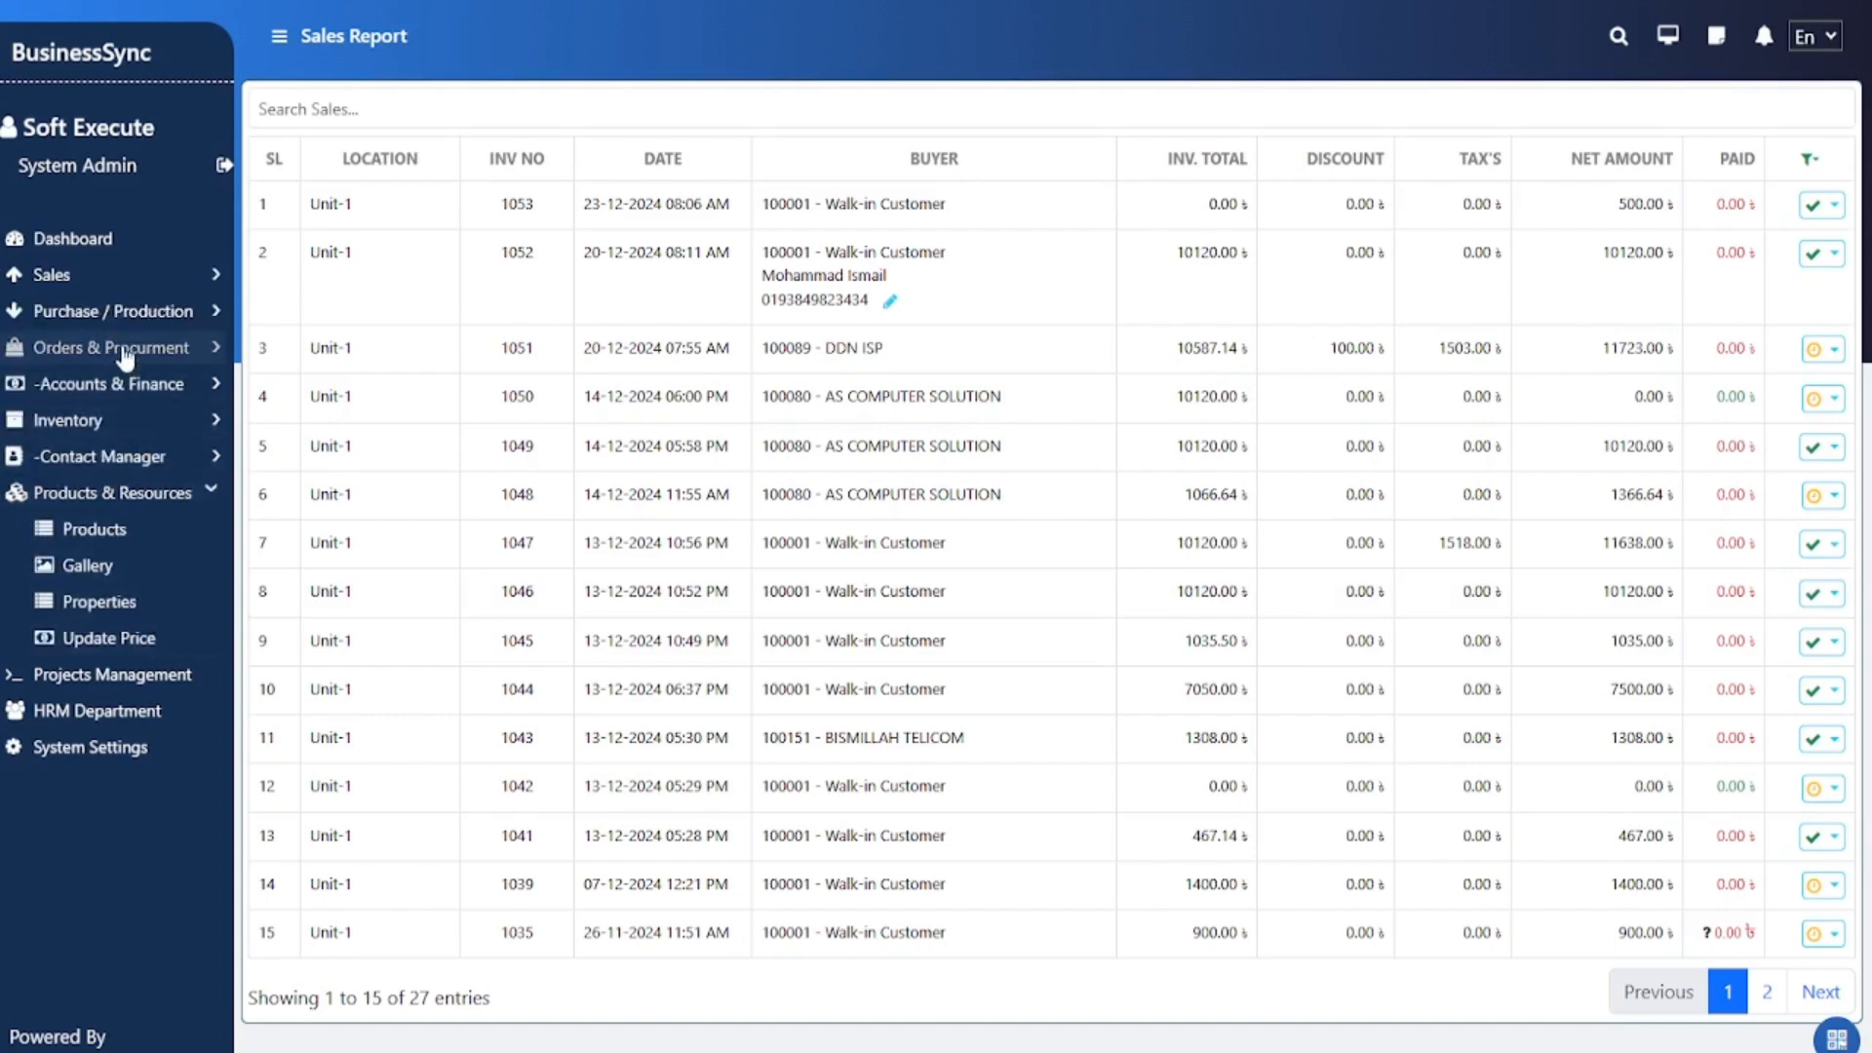
{"action": "left_click", "coordinate": [119, 390]}
{"action": "left_click", "coordinate": [116, 466]}
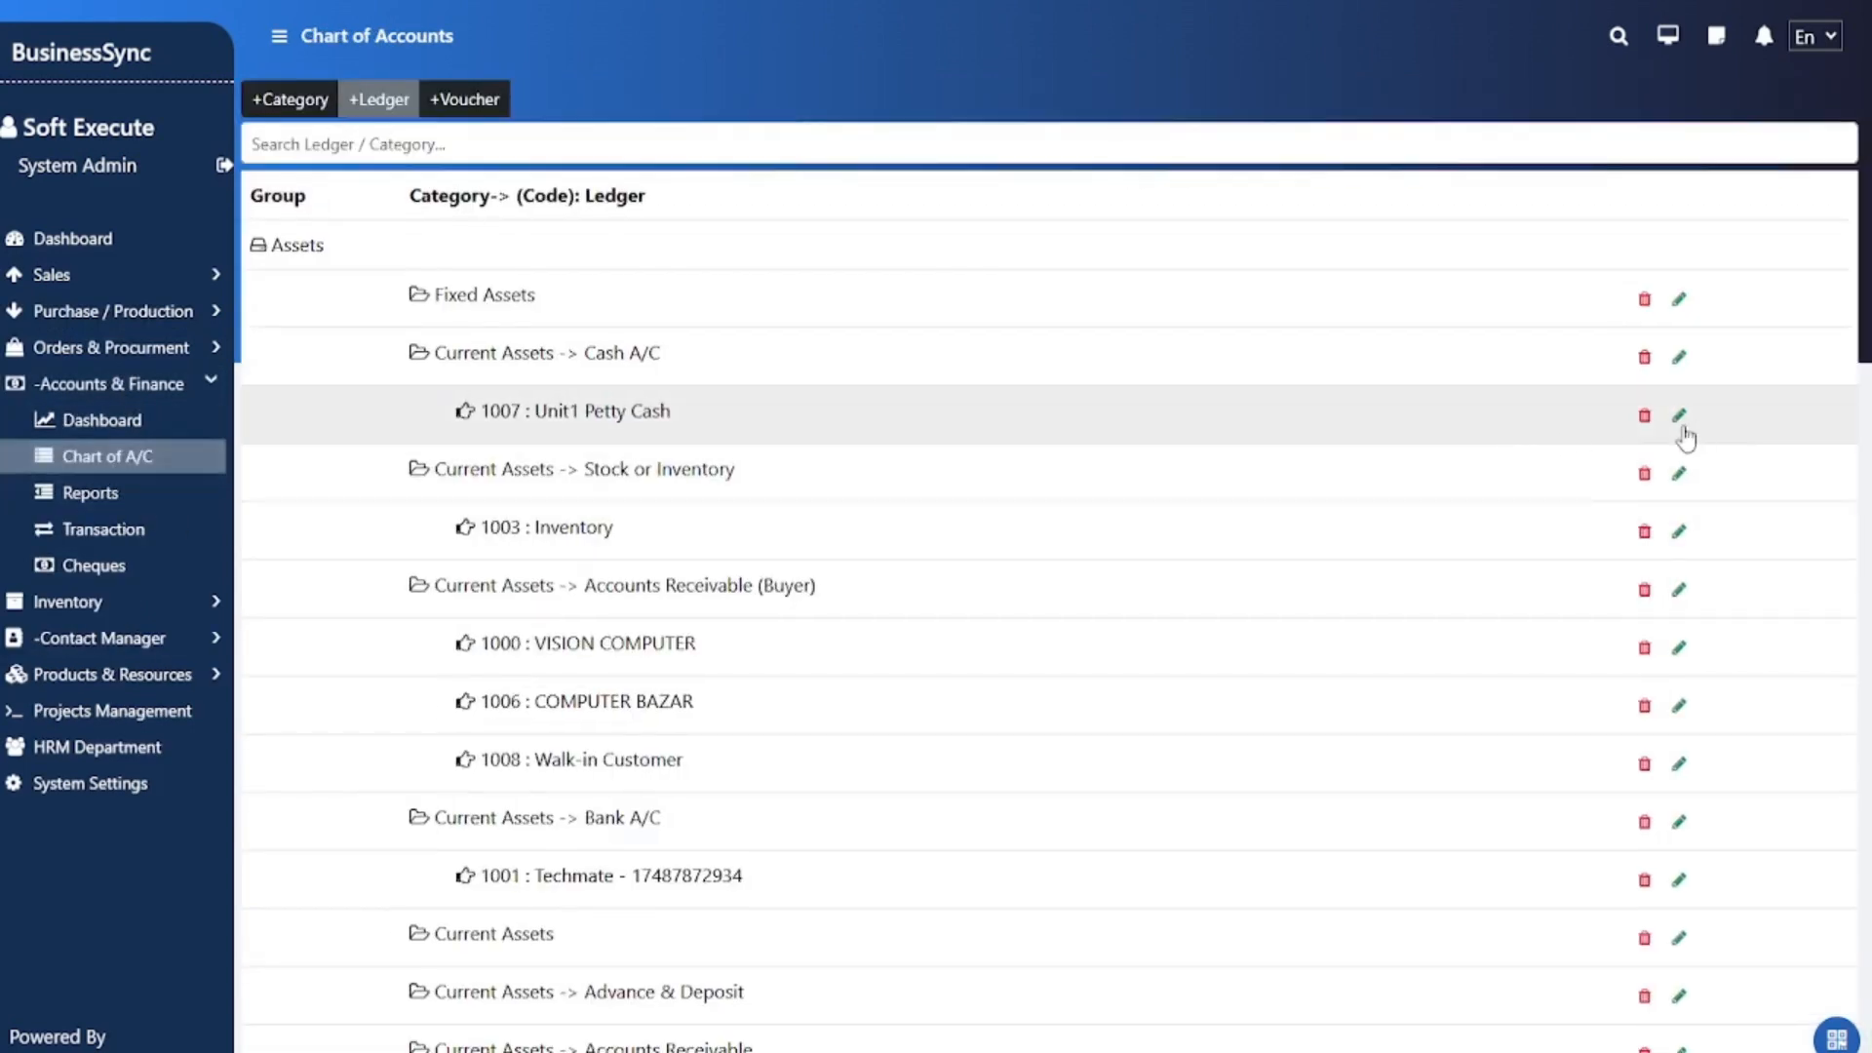
{"action": "left_click", "coordinate": [1680, 417]}
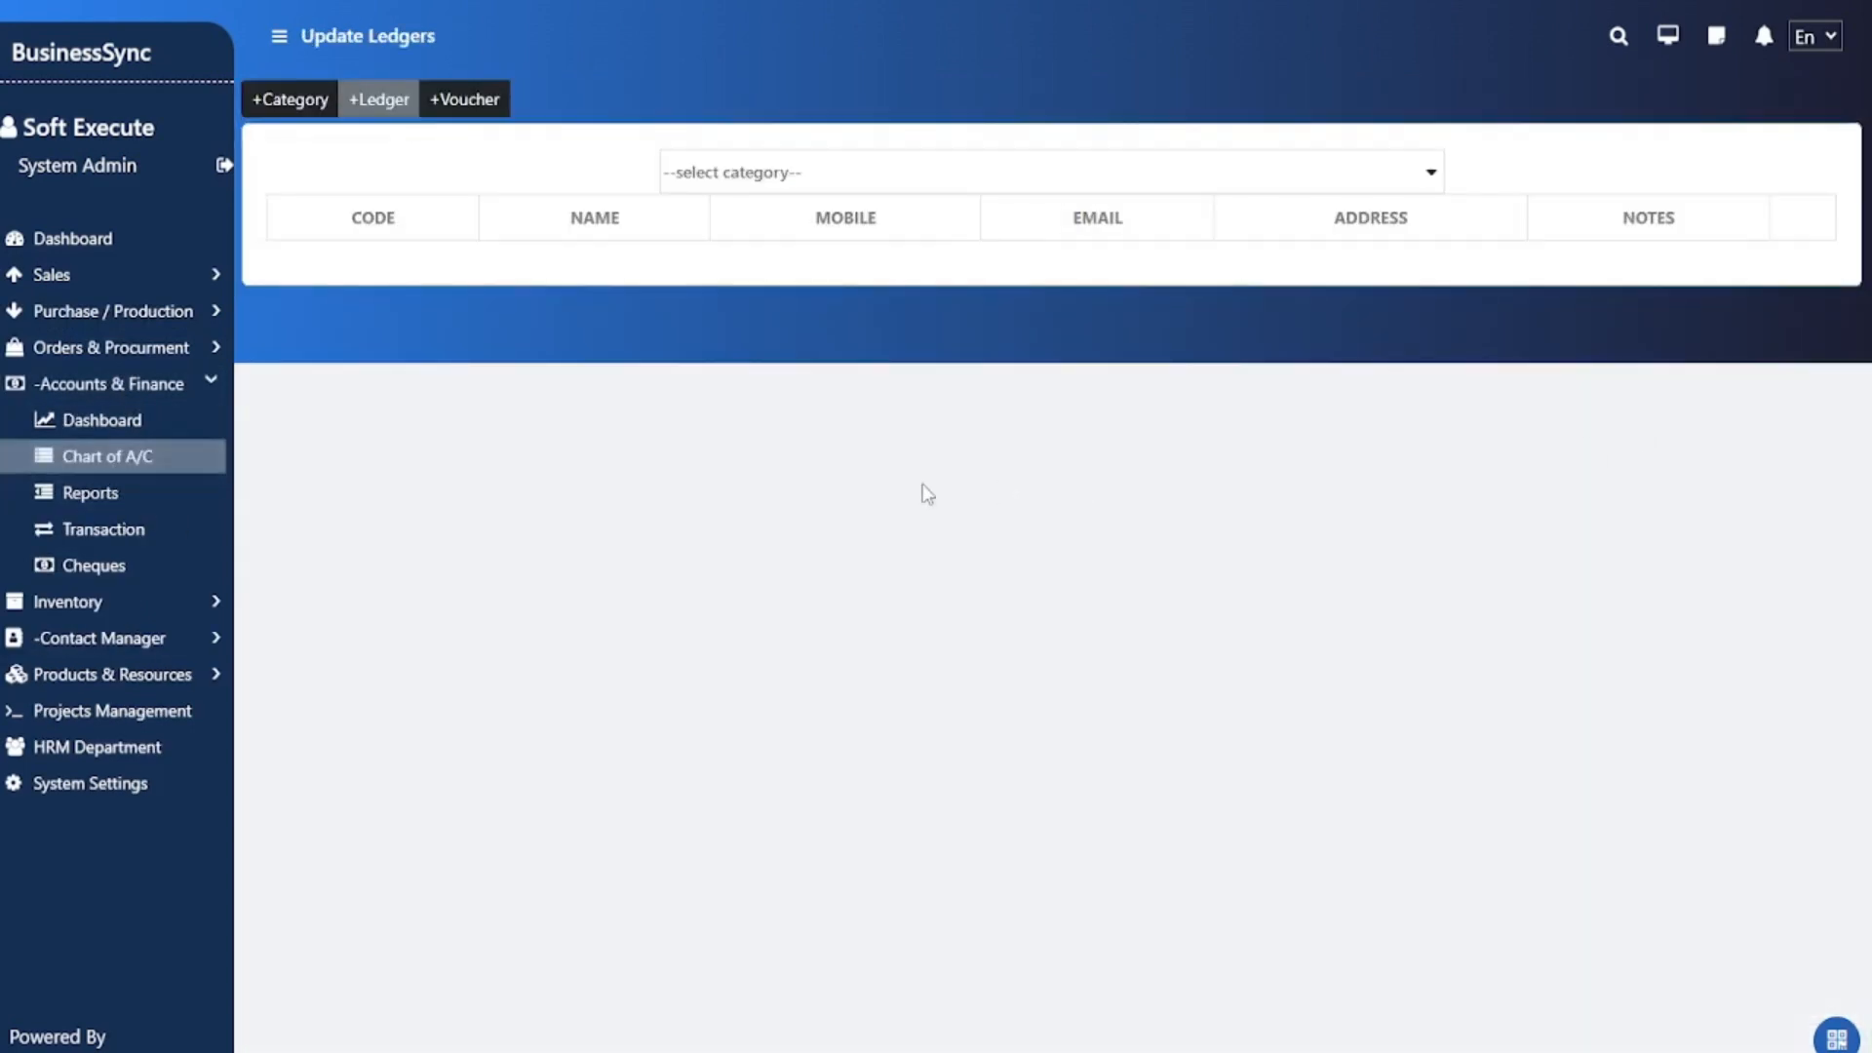
{"action": "left_click", "coordinate": [806, 172]}
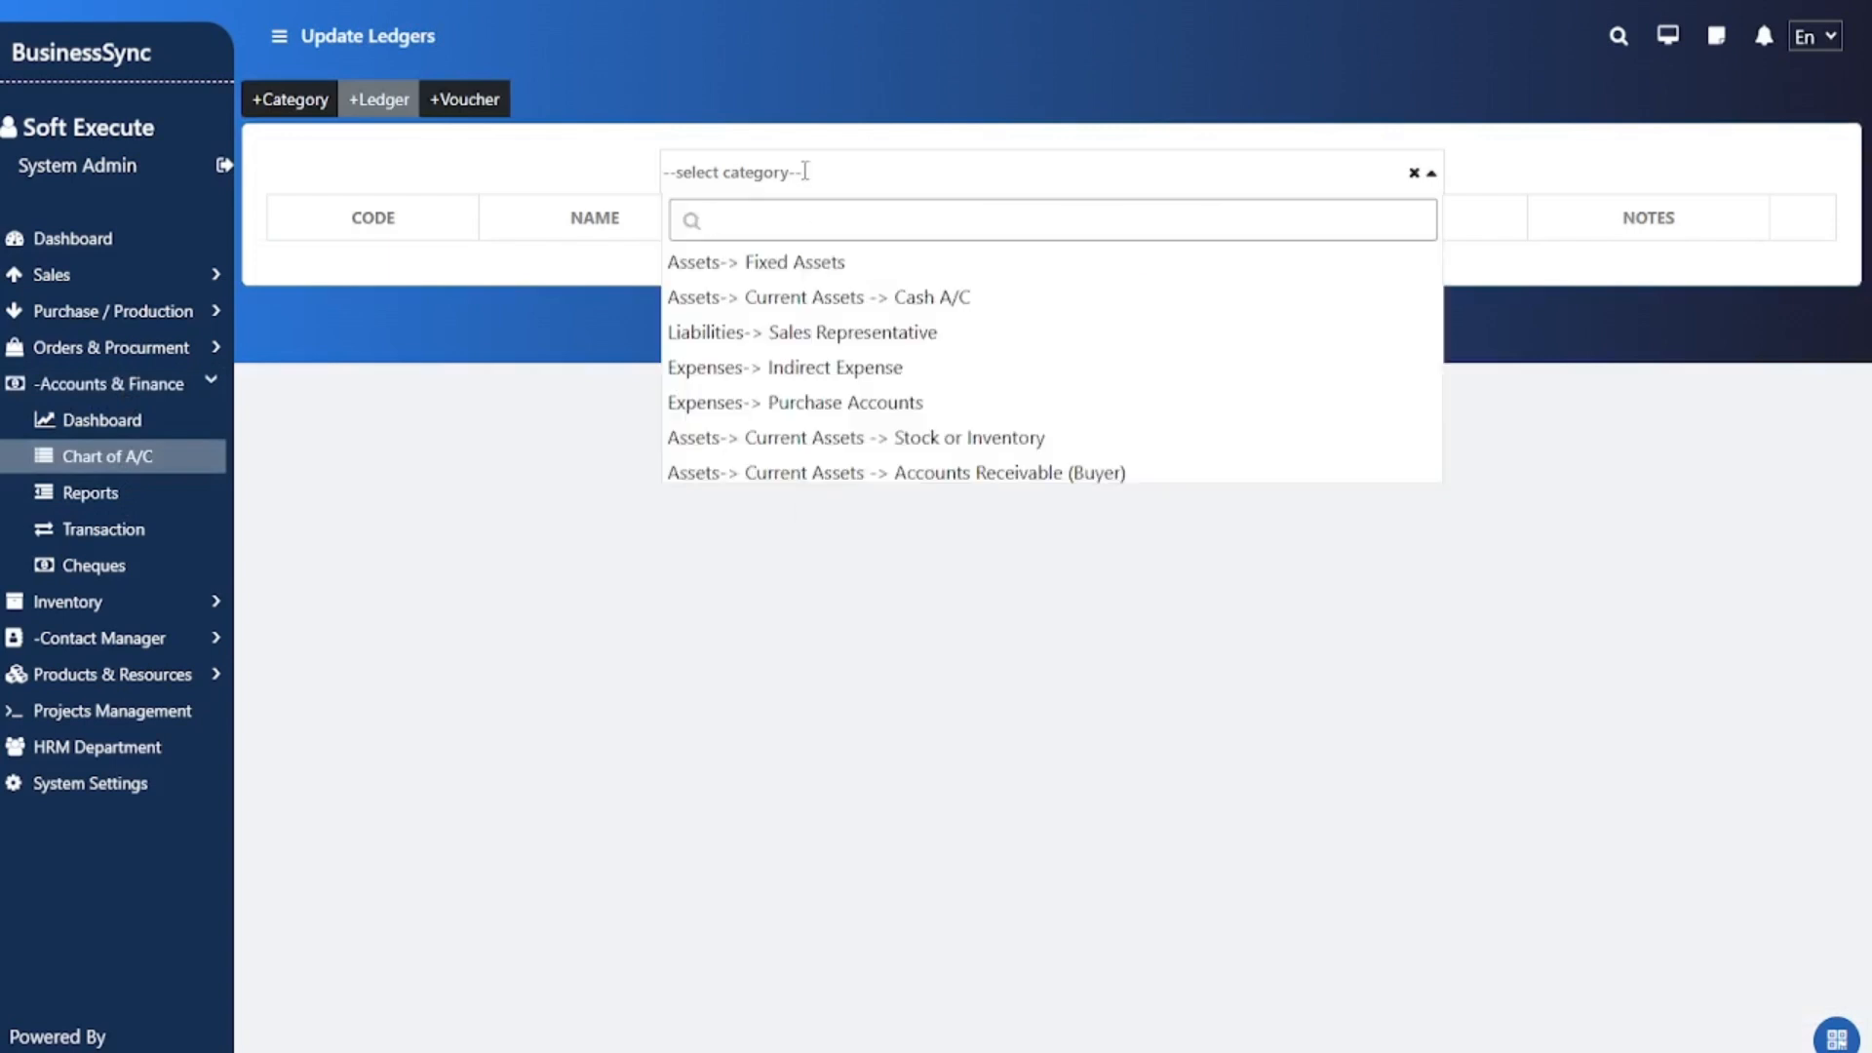
{"action": "scroll", "coordinate": [878, 314], "scroll_direction": "down", "scroll_amount": 3}
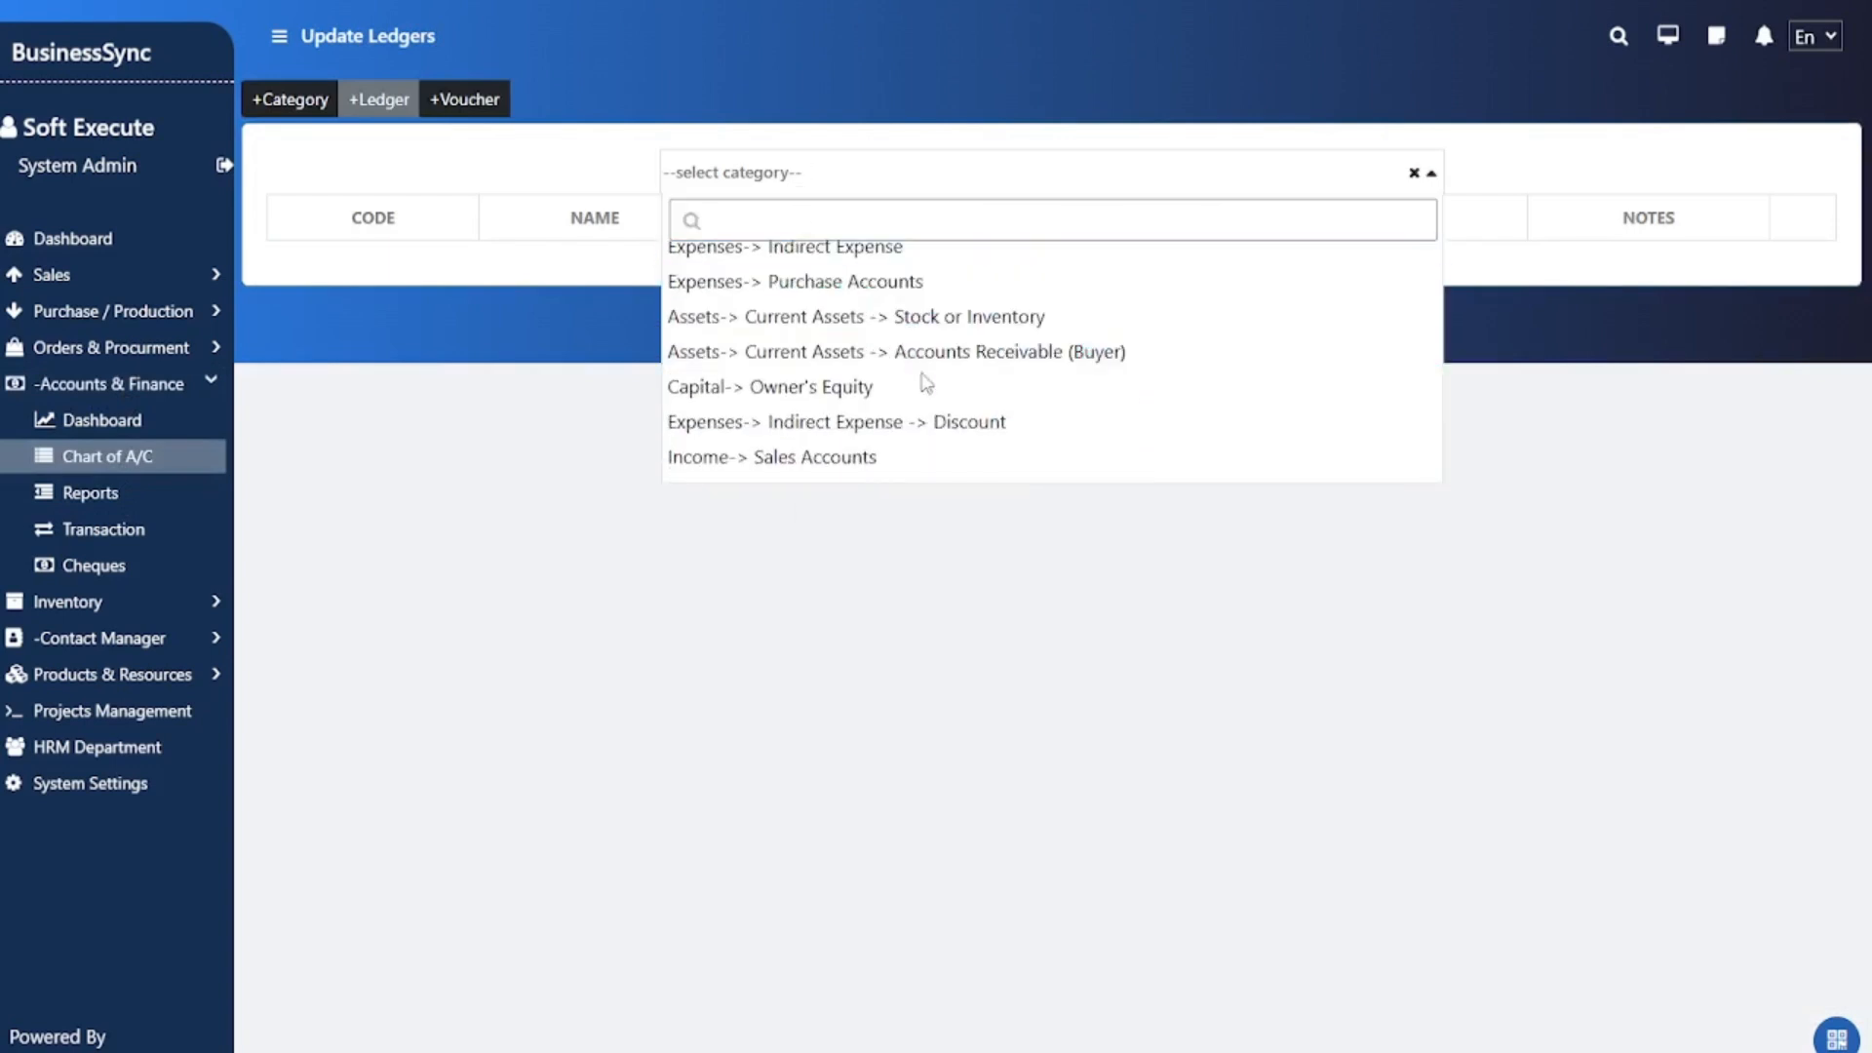
{"action": "left_click", "coordinate": [951, 353]}
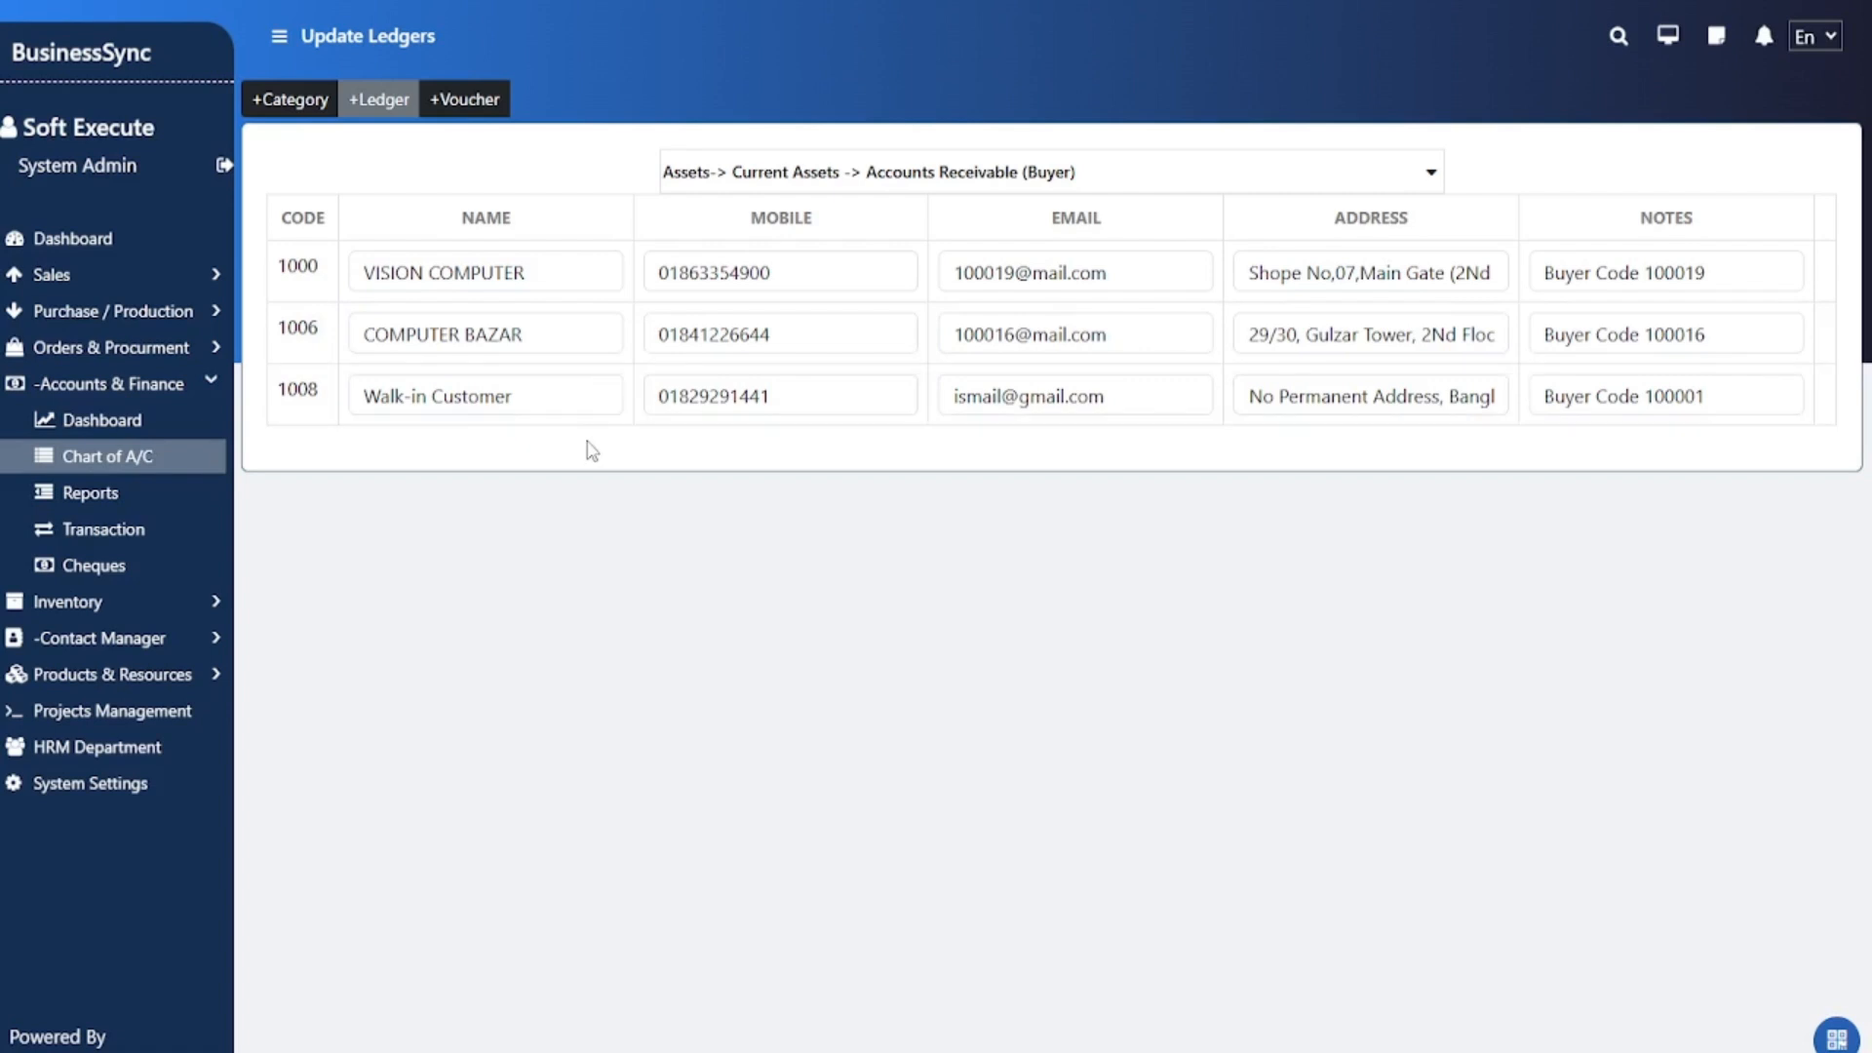
Step: Edit the last digit of the mobile number in the COMPUTER BAZAR ledger row, leaving the row unsaved
{"action": "left_click", "coordinate": [827, 335]}
{"action": "key", "text": "BackSpace"}
{"action": "type", "text": "1"}
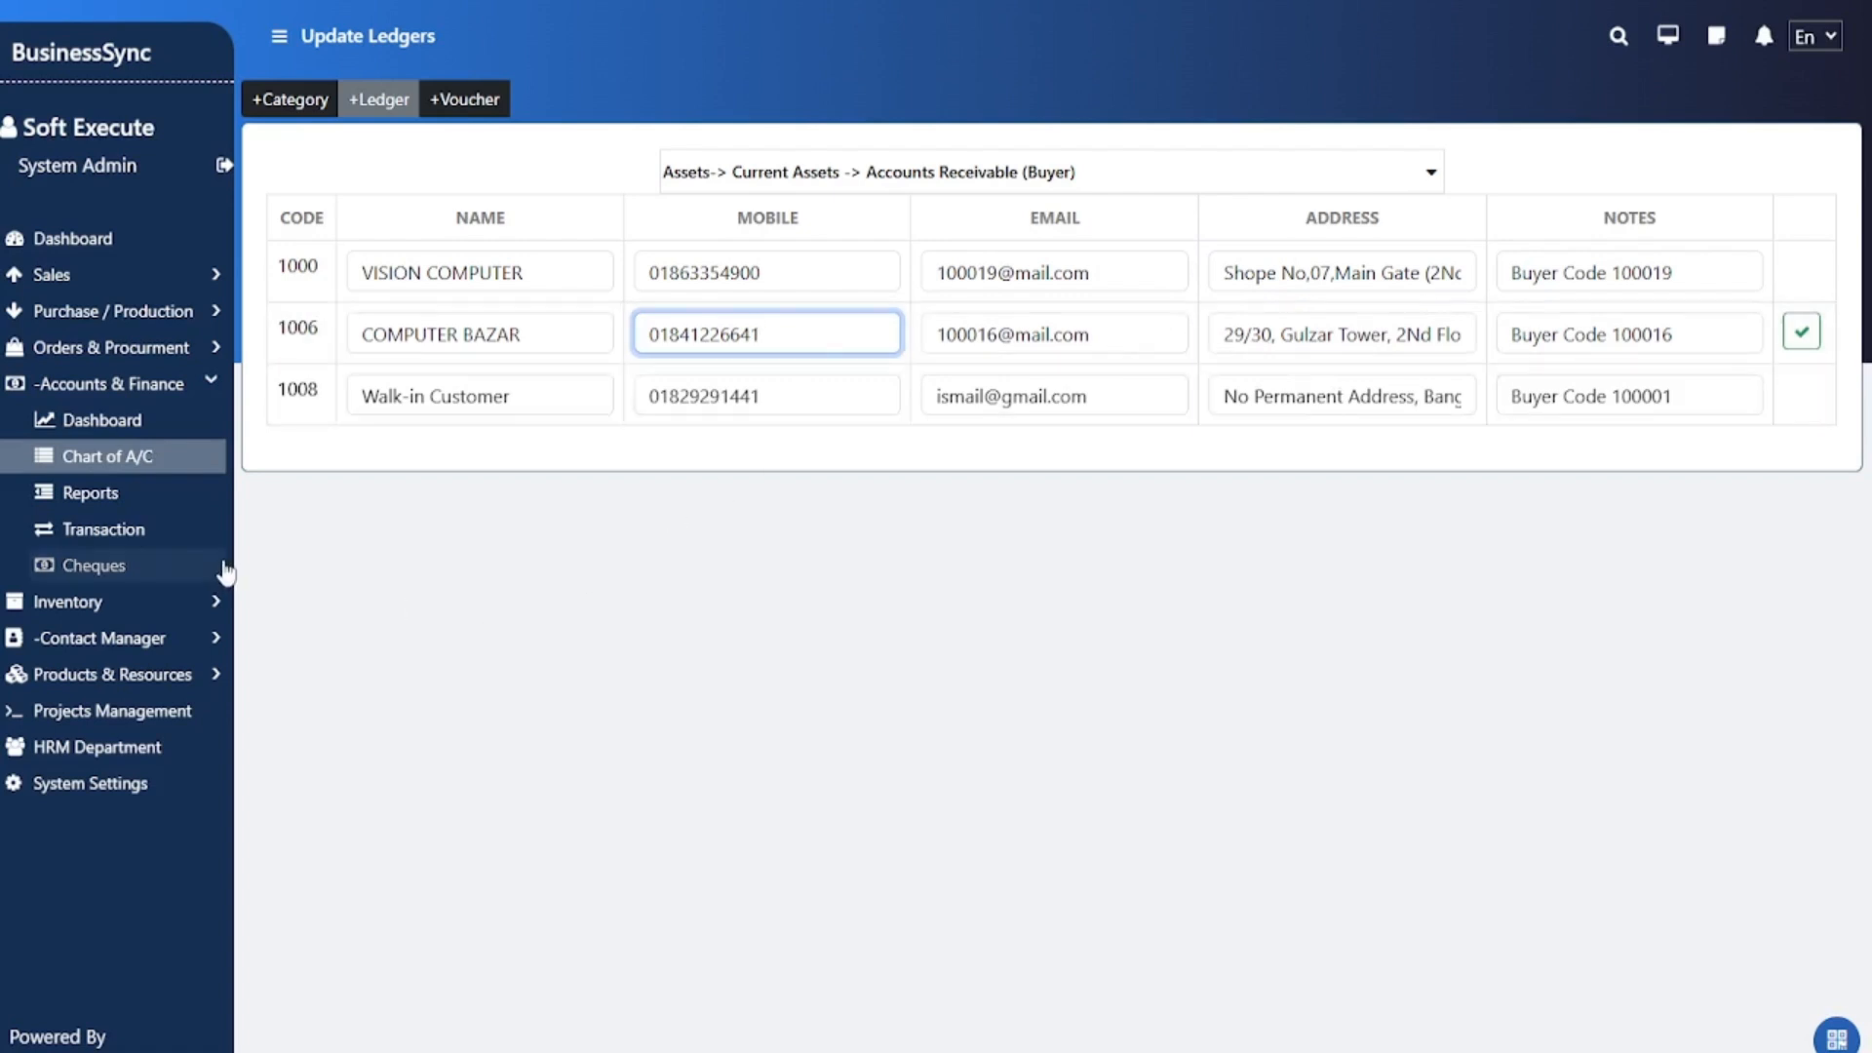
Step: View the available accounts reports and the accounts dashboard
{"action": "left_click", "coordinate": [91, 493]}
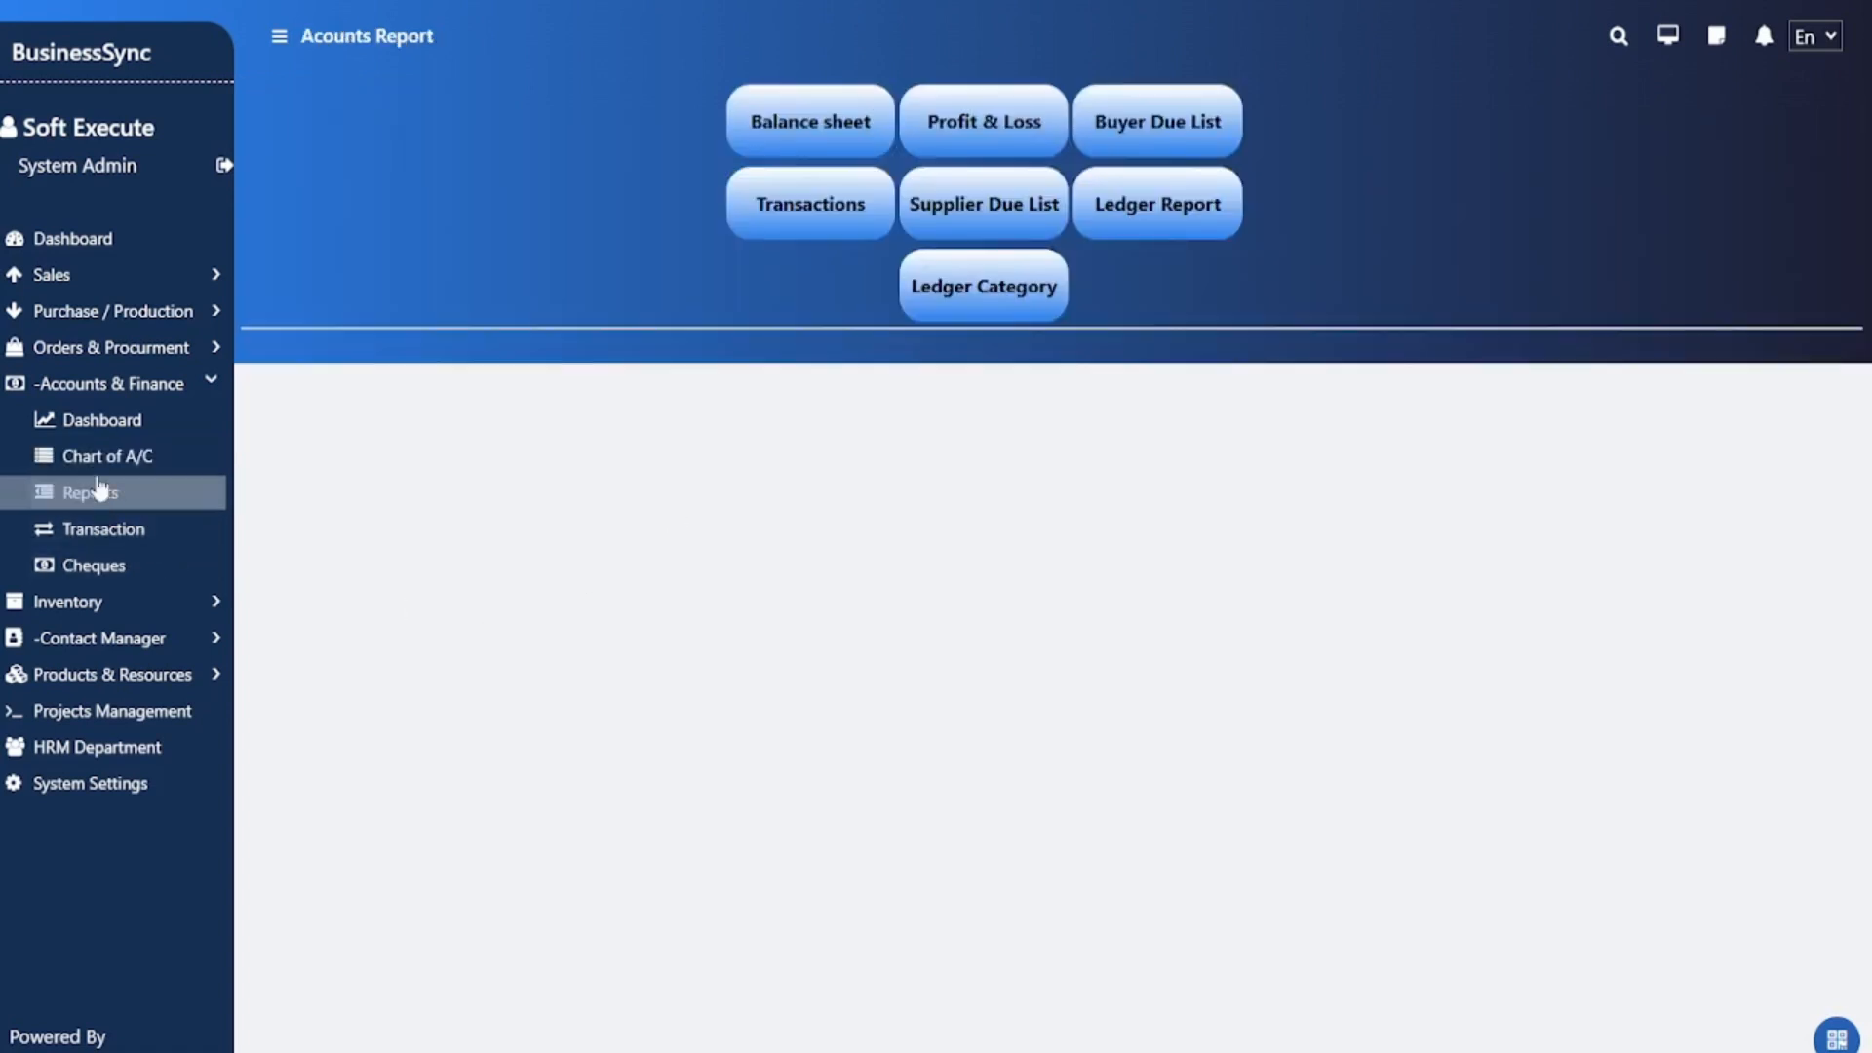
{"action": "left_click", "coordinate": [105, 423]}
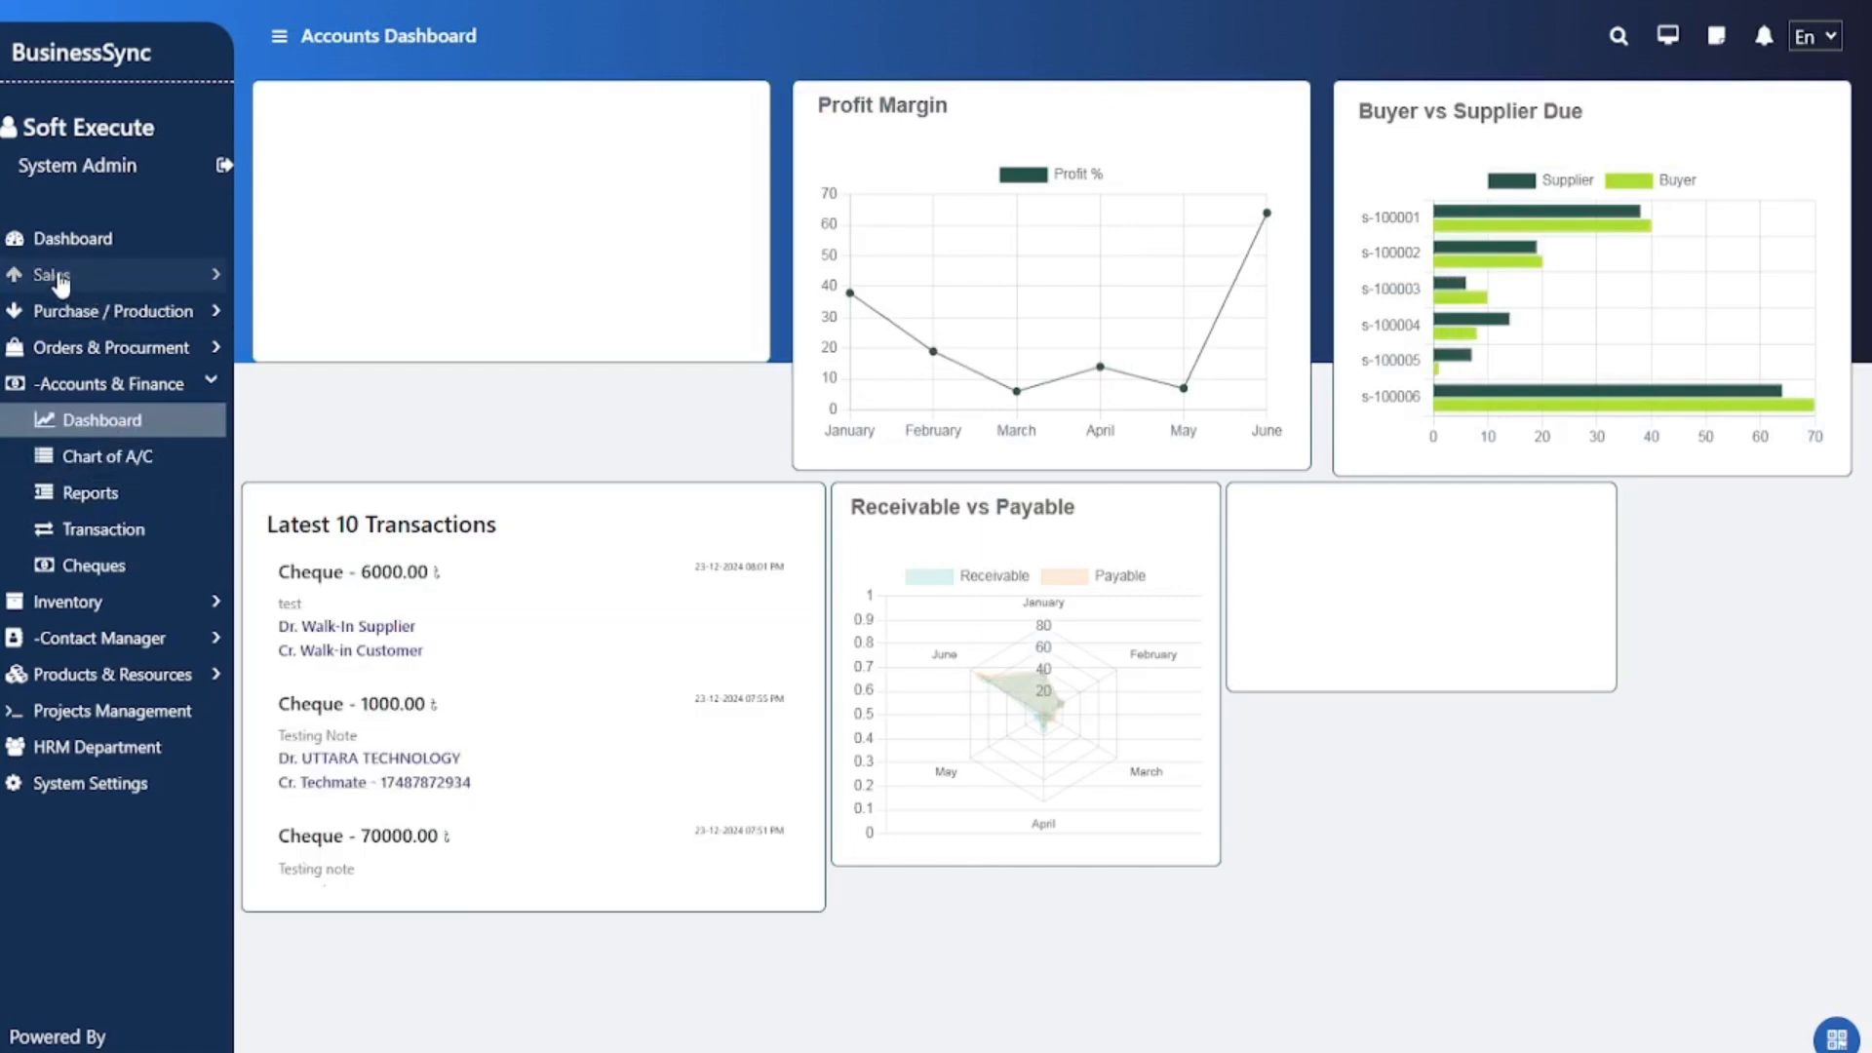
Step: Open product serials entry and look up the pending NEWAZ ENTERPRISE purchase by its purchase number
{"action": "left_click", "coordinate": [115, 310]}
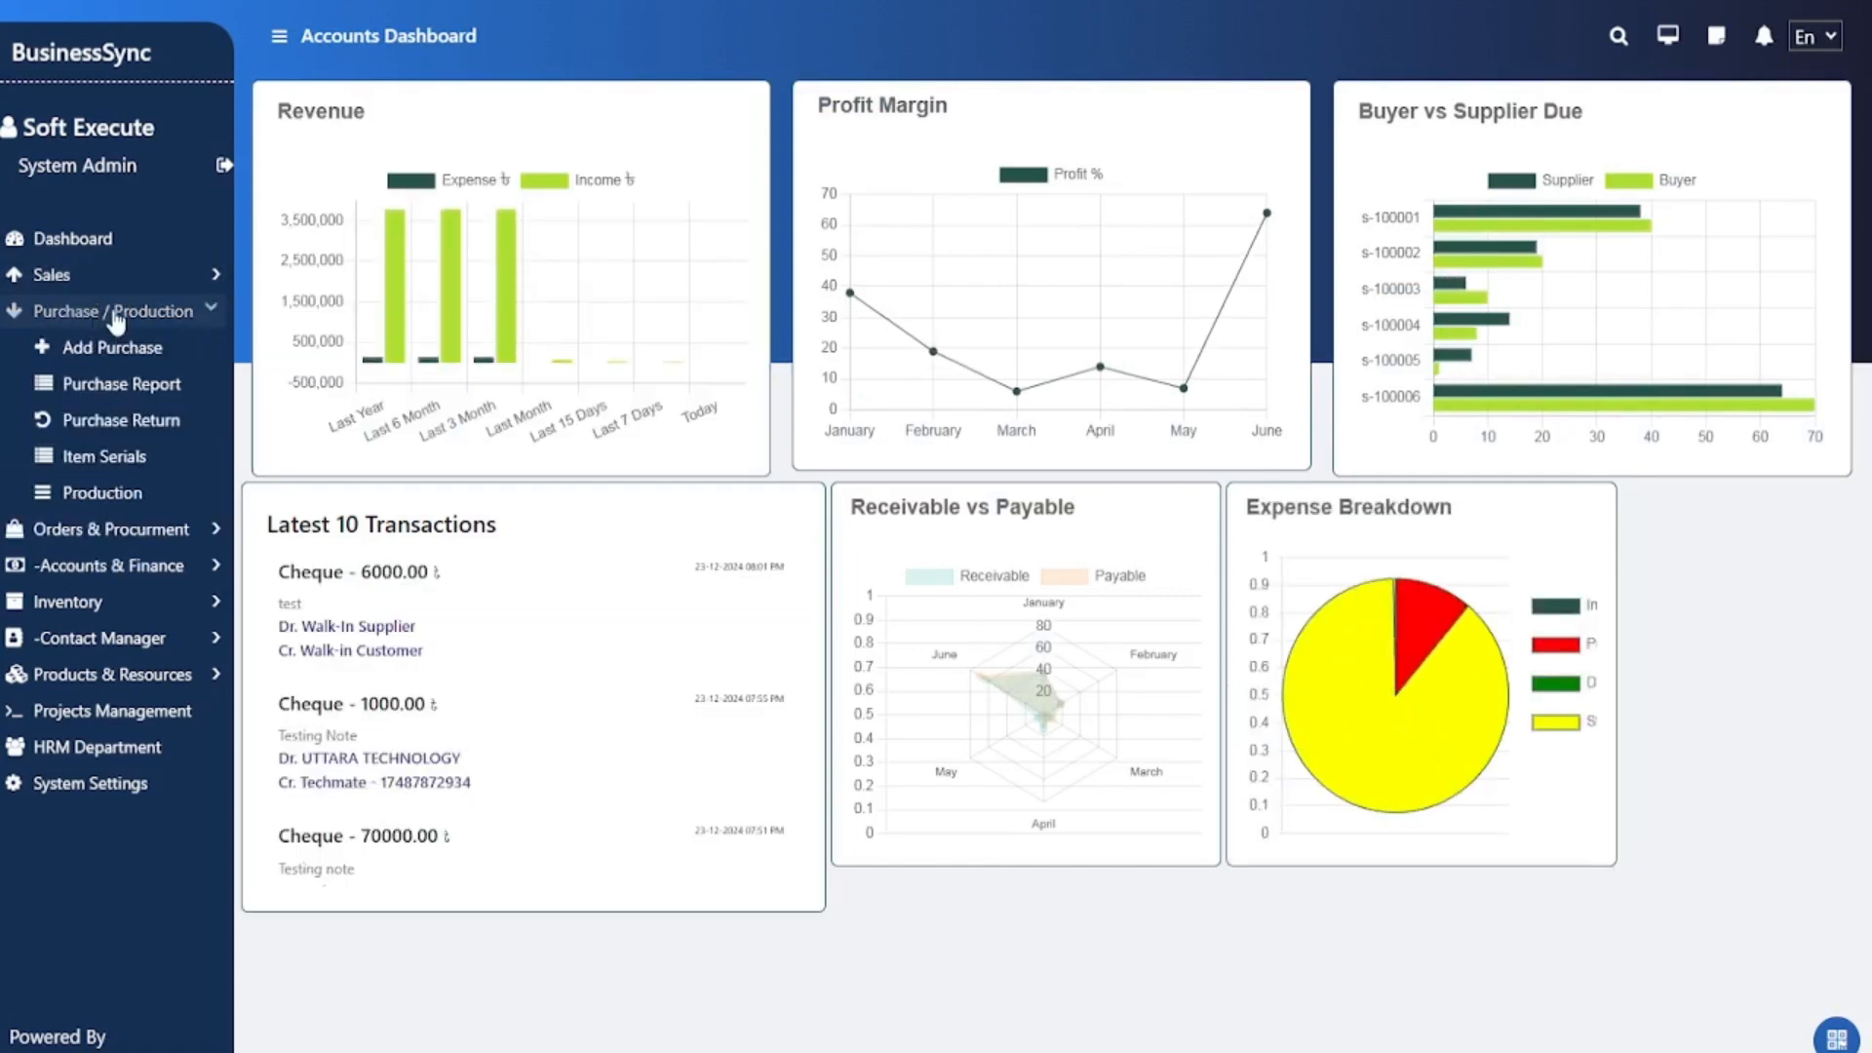
{"action": "left_click", "coordinate": [91, 456]}
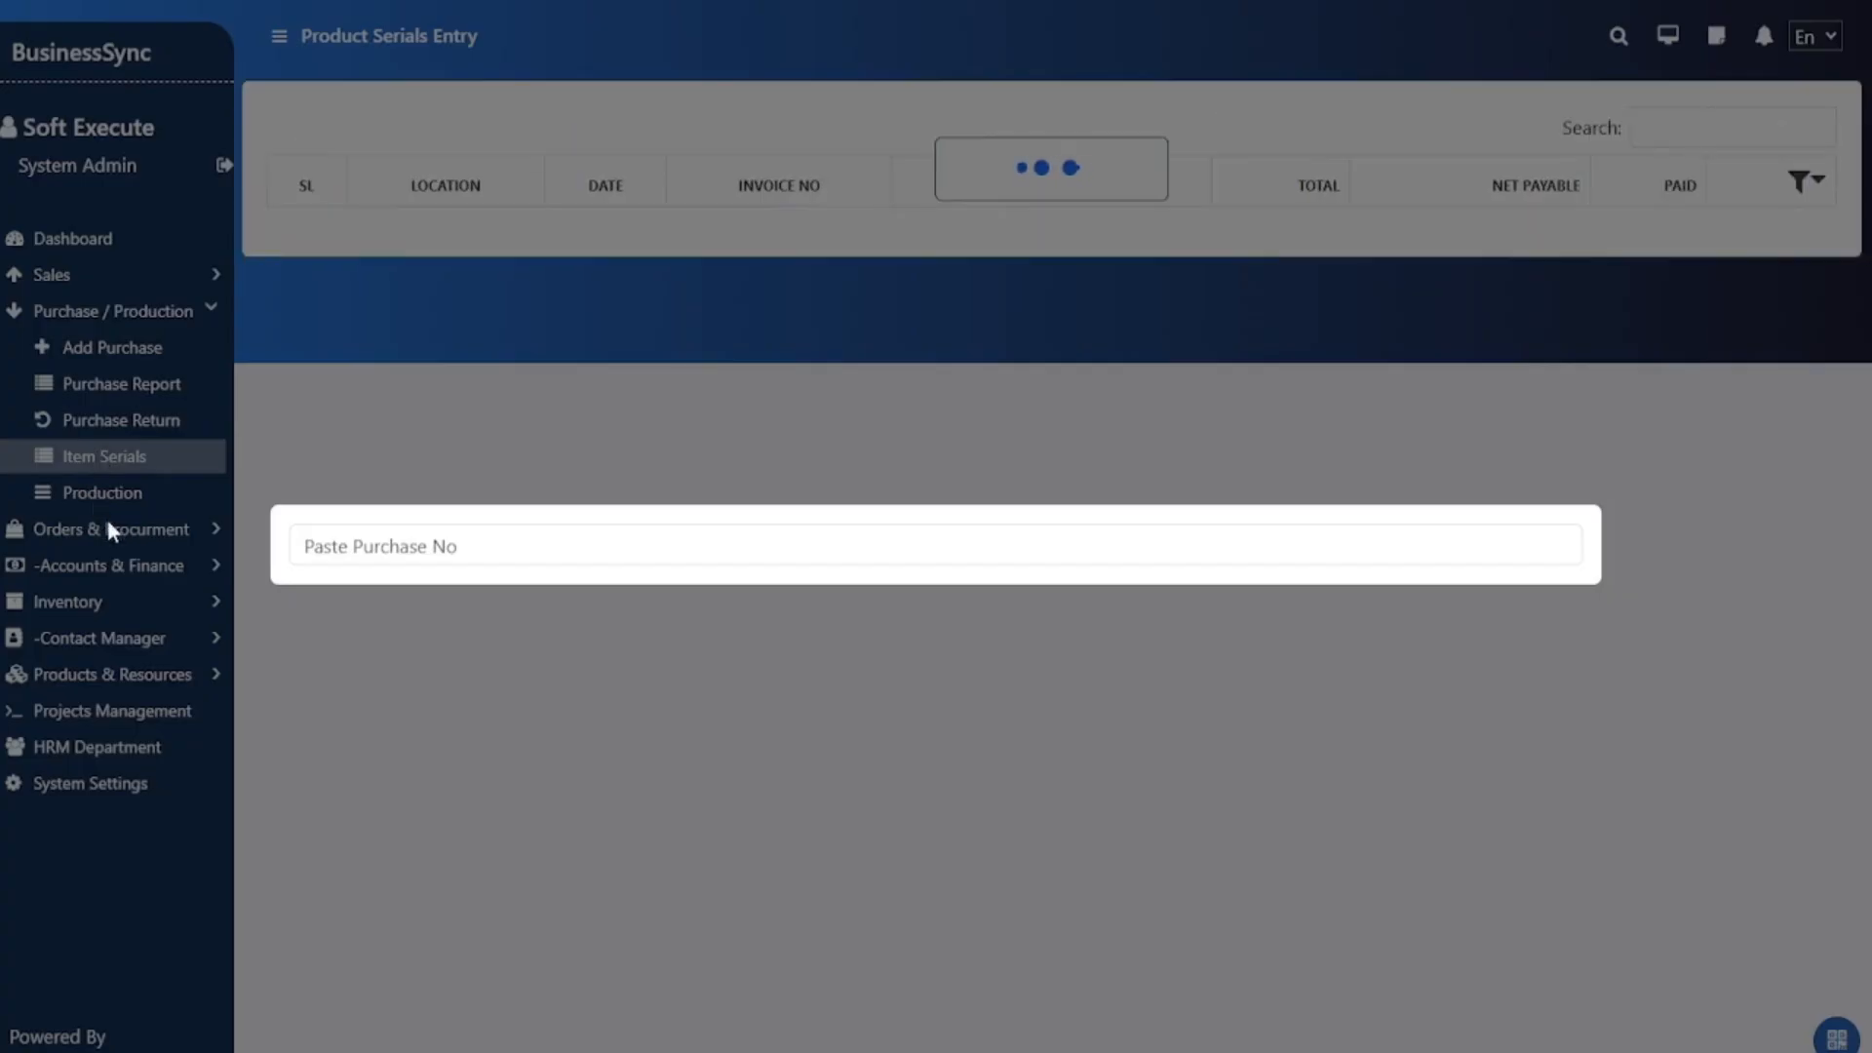
{"action": "left_click", "coordinate": [407, 532]}
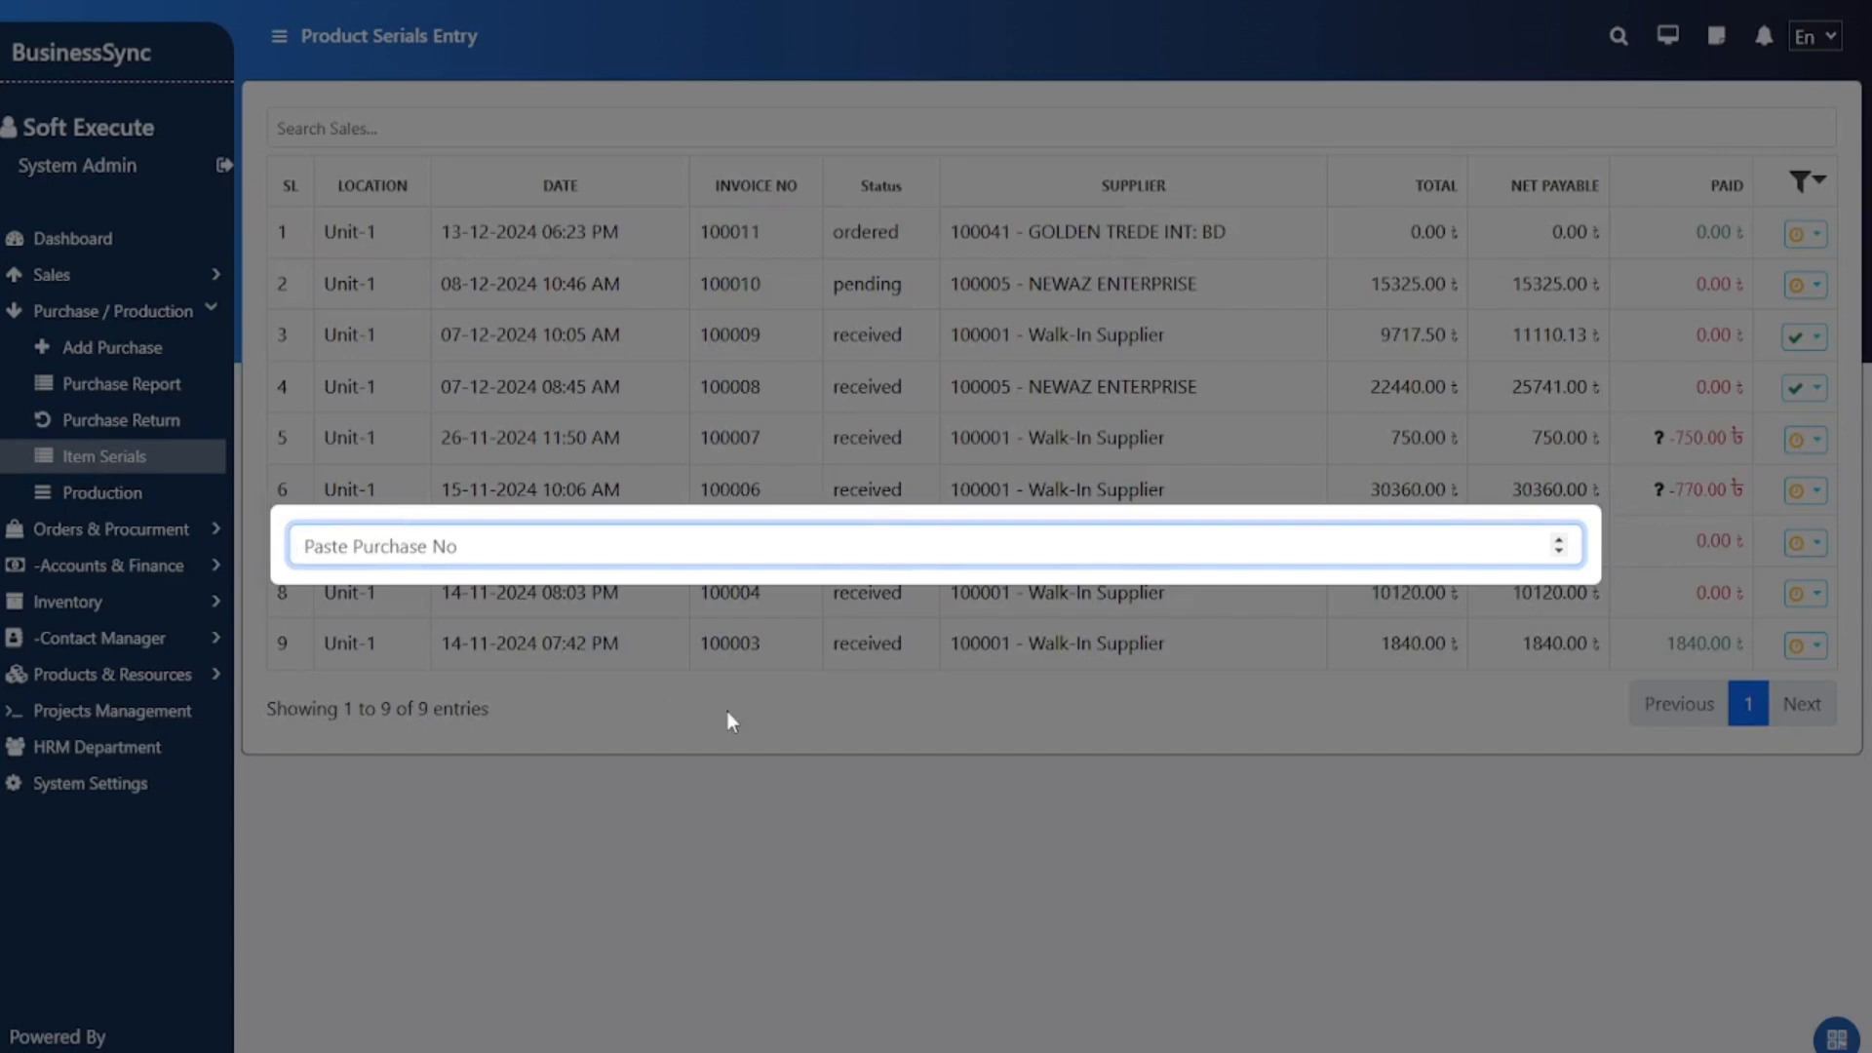
{"action": "type", "text": "100010"}
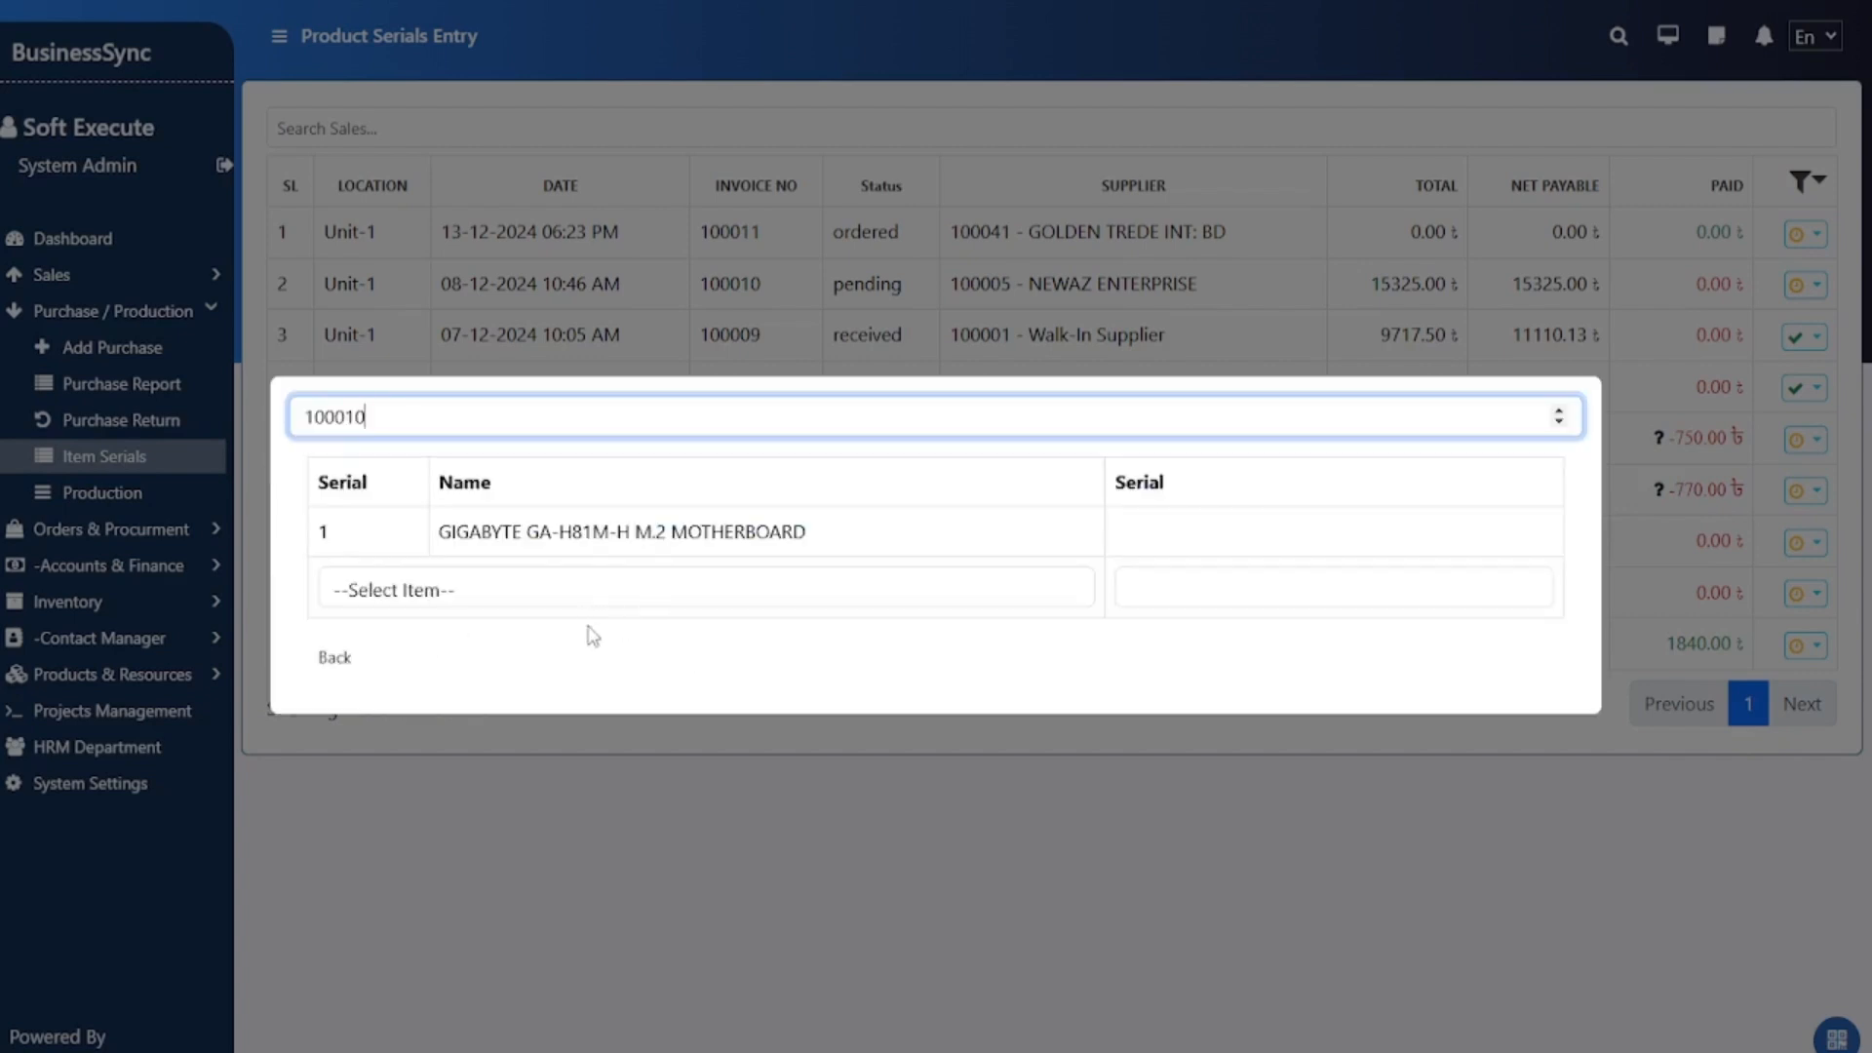
Step: Choose GIGABYTE GA-H81M-H M.2 MOTHERBOARD as the serial entry item, then leave without adding a serial and return to the main dashboard
{"action": "left_click", "coordinate": [413, 585]}
{"action": "left_click", "coordinate": [413, 599]}
{"action": "left_click", "coordinate": [414, 605]}
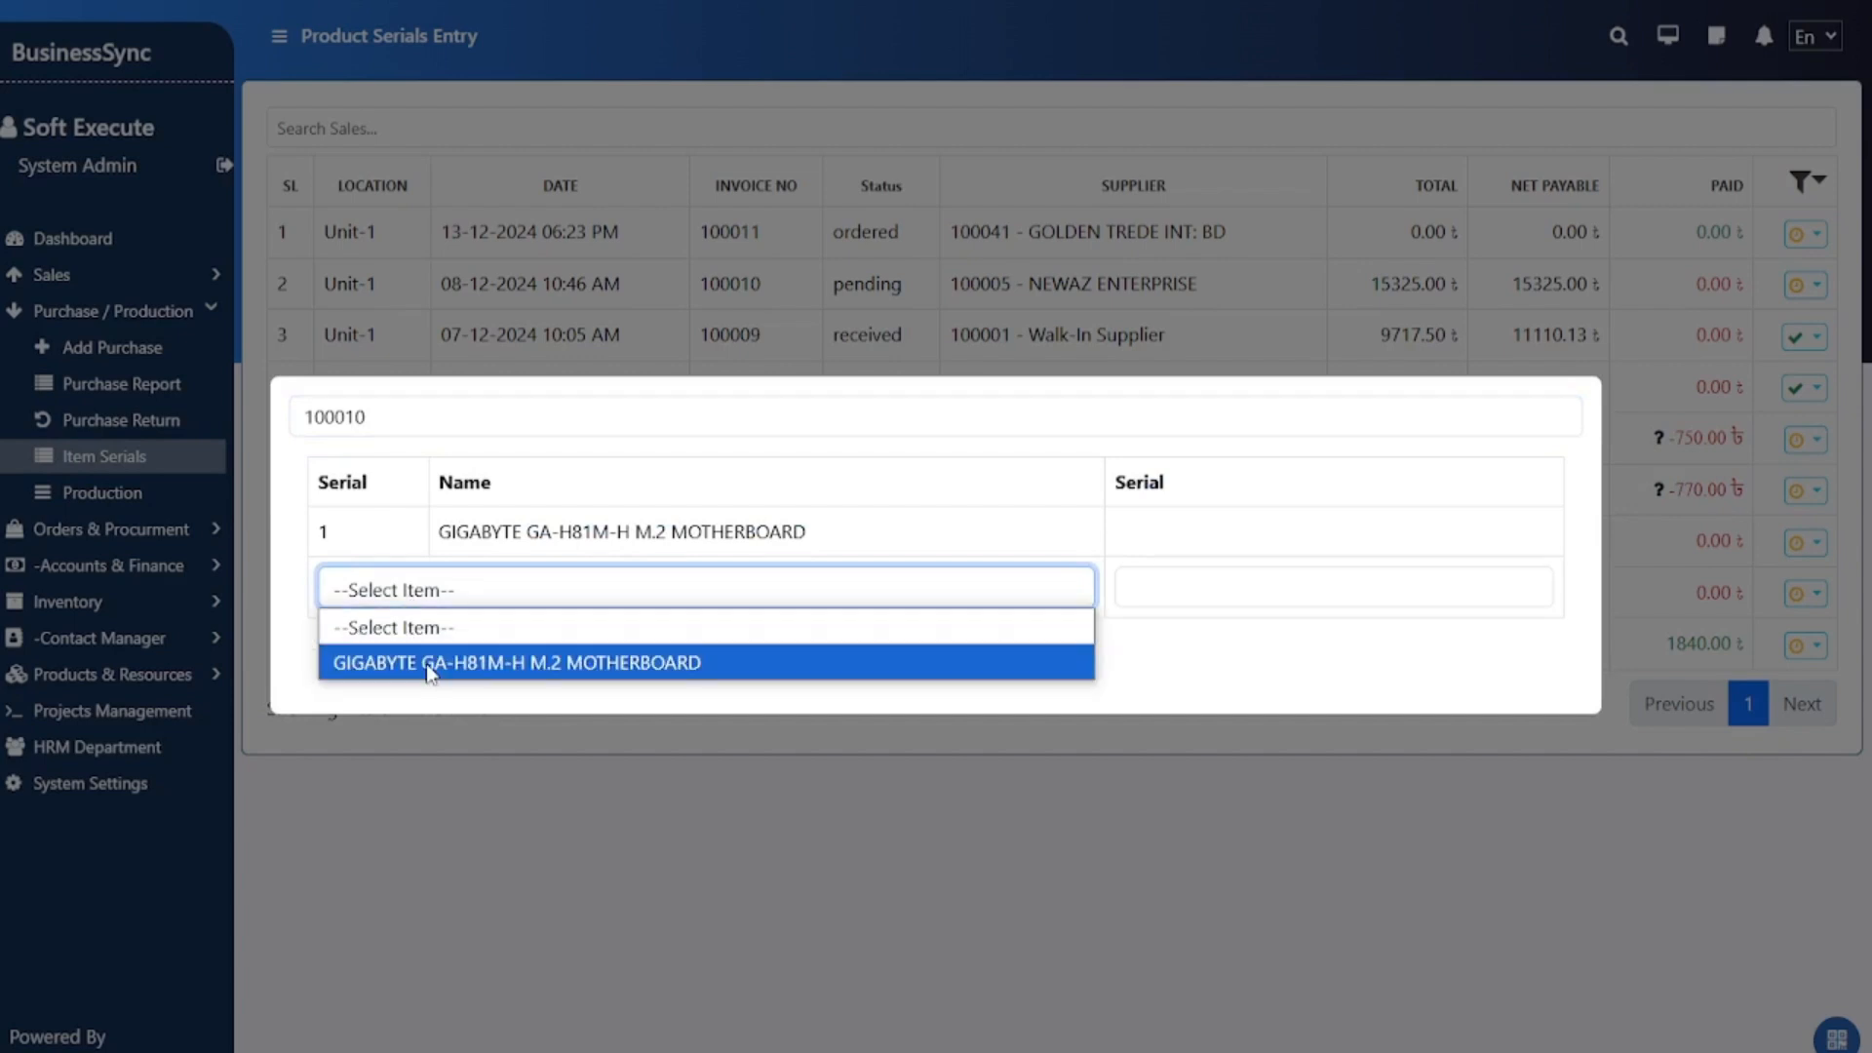
{"action": "left_click", "coordinate": [435, 658]}
{"action": "left_click", "coordinate": [324, 657]}
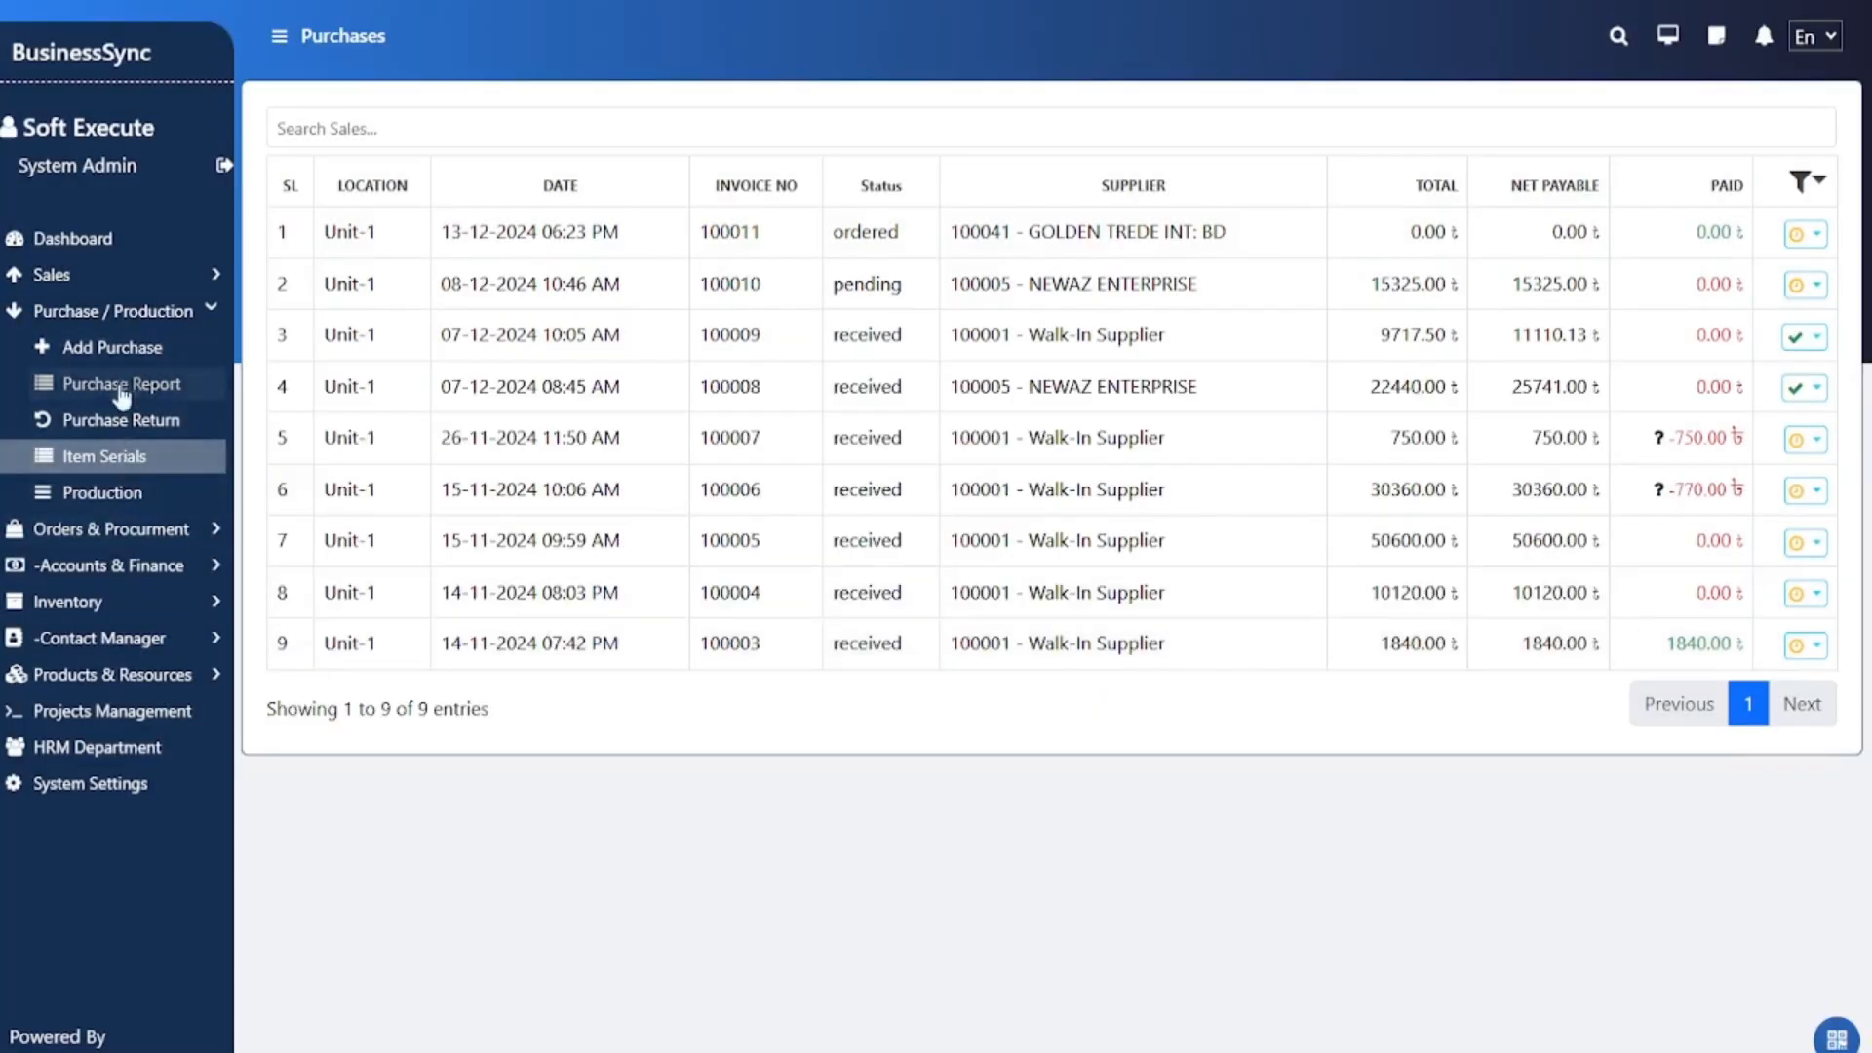
{"action": "left_click", "coordinate": [107, 244]}
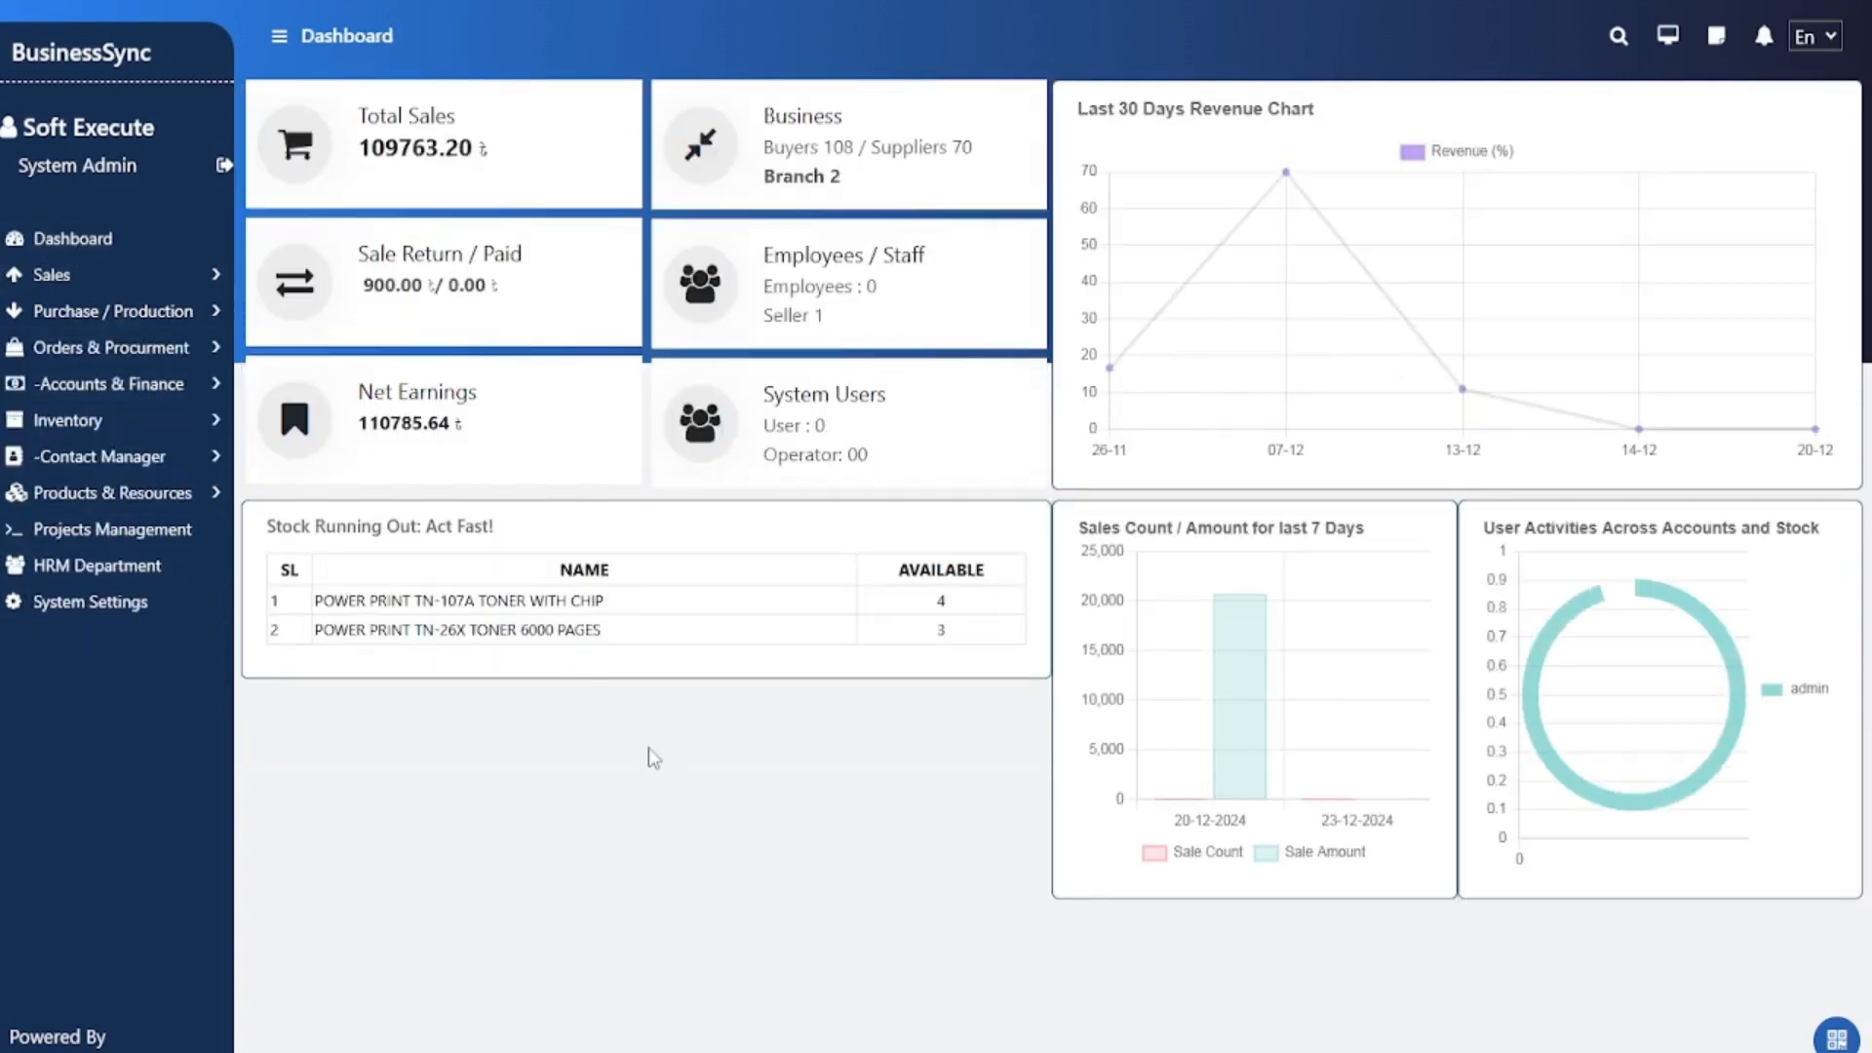